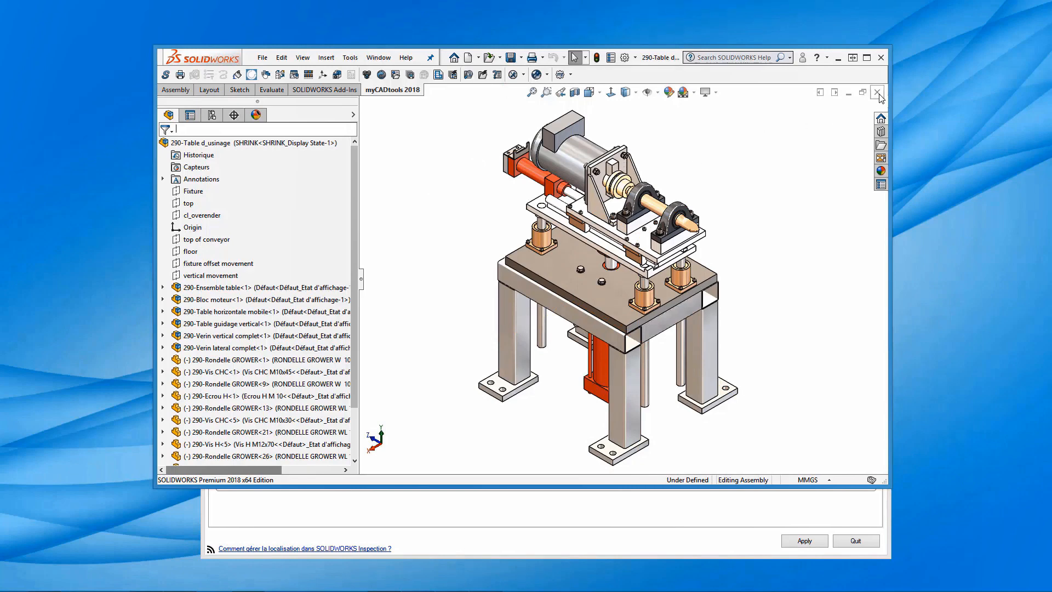
Close the 290-Table d_usinage assembly and switch to the SmartDrawings window.
left_click(878, 92)
left_click(842, 524)
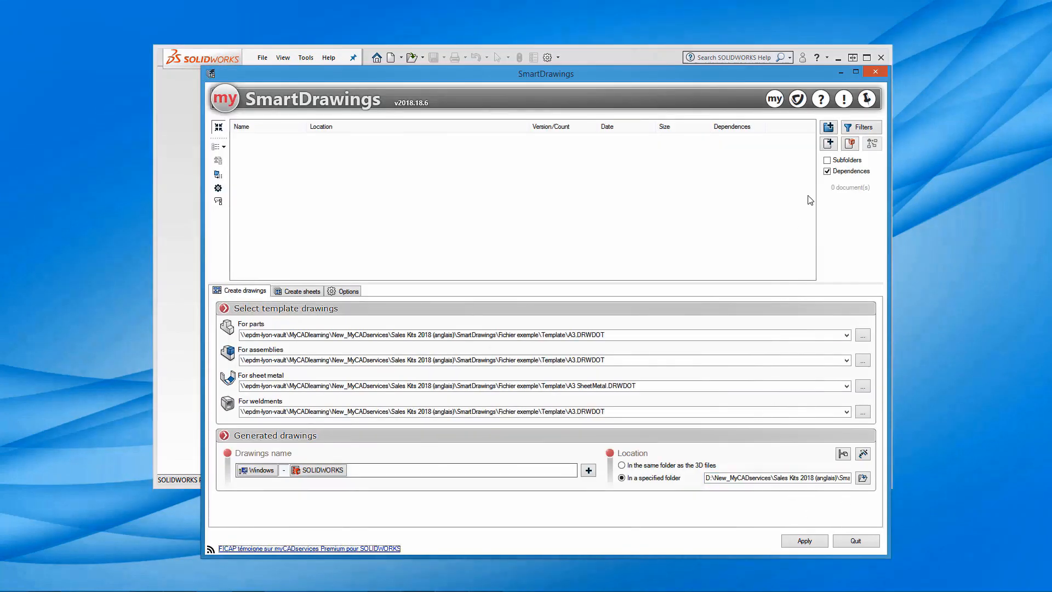
Add all files from the Files SW\Parts folder as documents for processing, with the file filter set to All files.
left_click(829, 144)
left_click(704, 344)
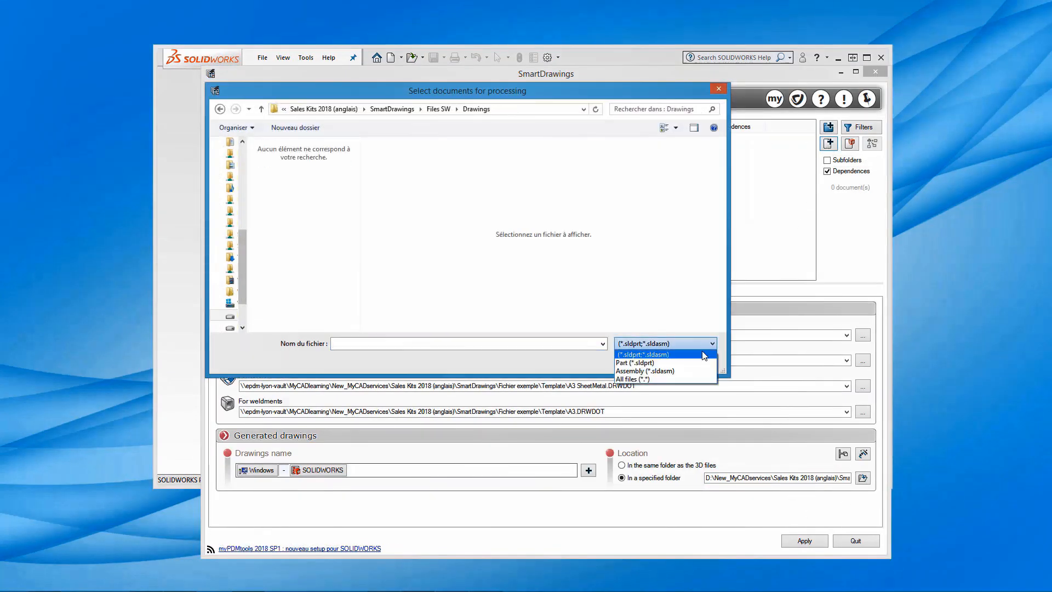
left_click(692, 380)
left_click(447, 109)
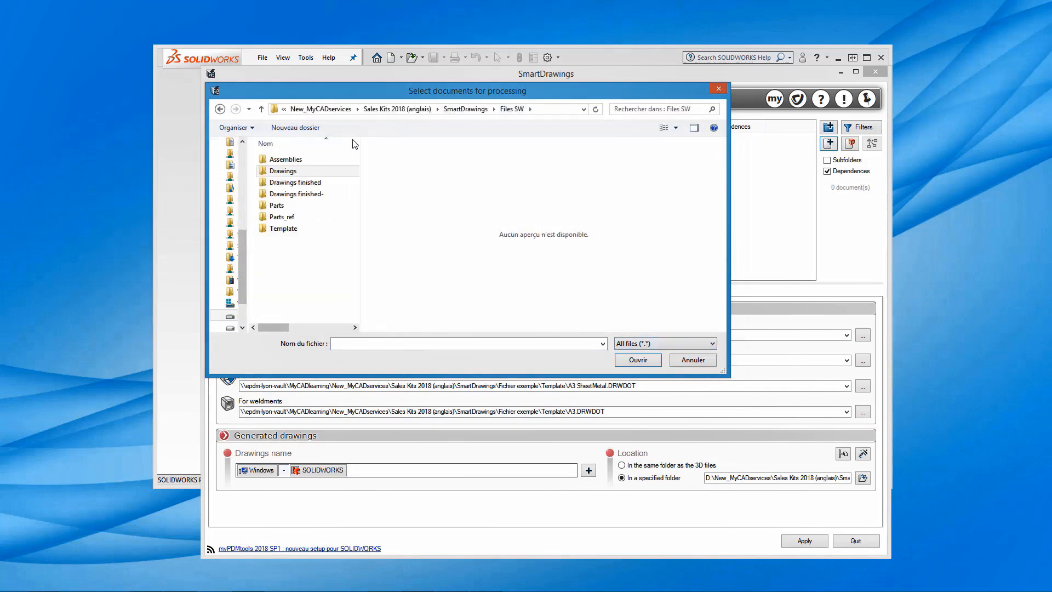
left_click(274, 207)
left_click(640, 361)
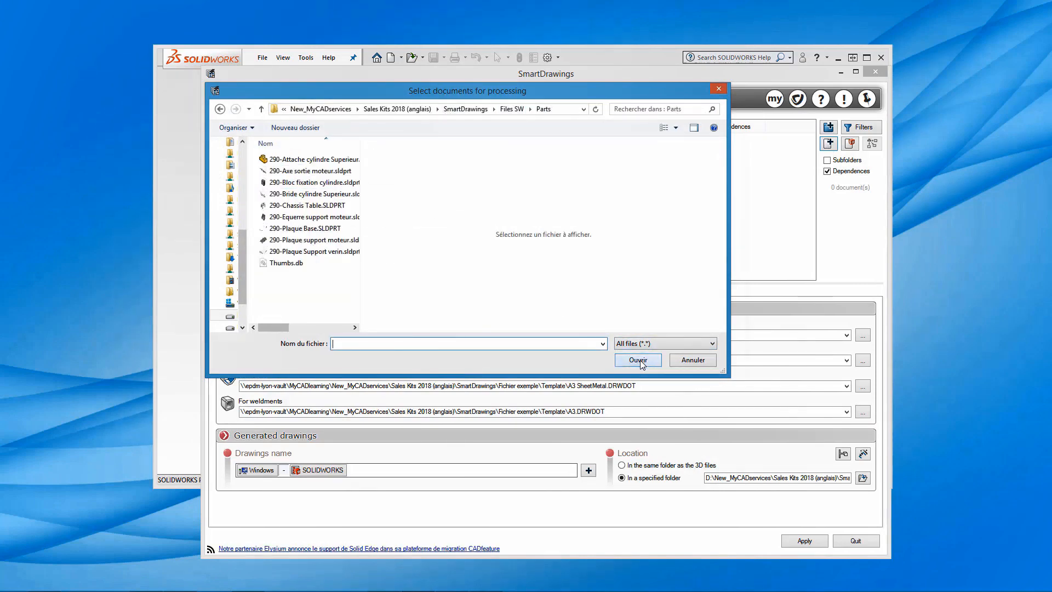
key("ctrl+a")
left_click(650, 364)
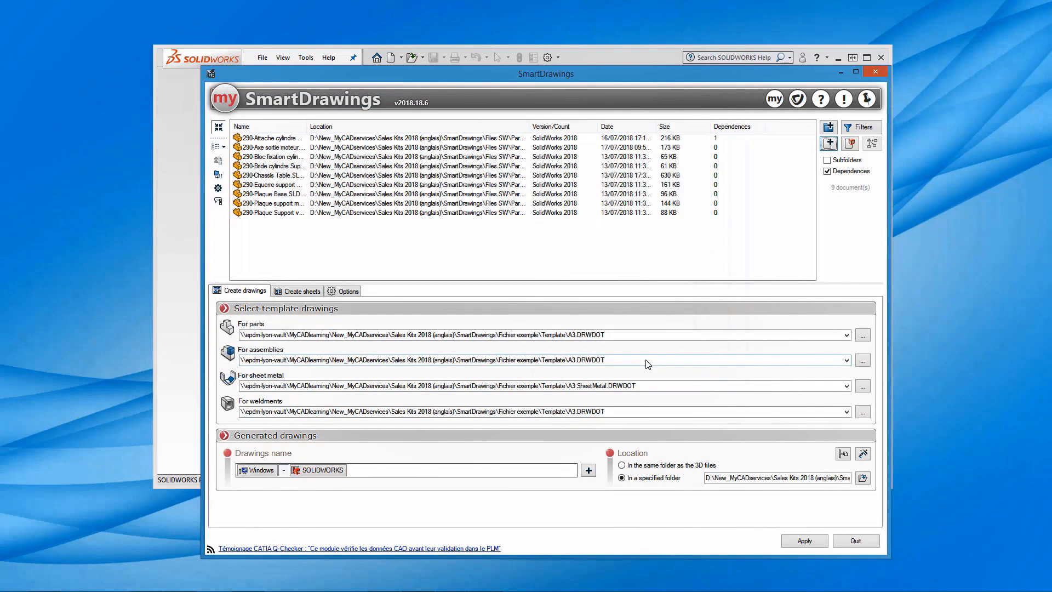
Remove all the individual part files from the list of documents for processing.
left_click(483, 175)
key("ctrl+a")
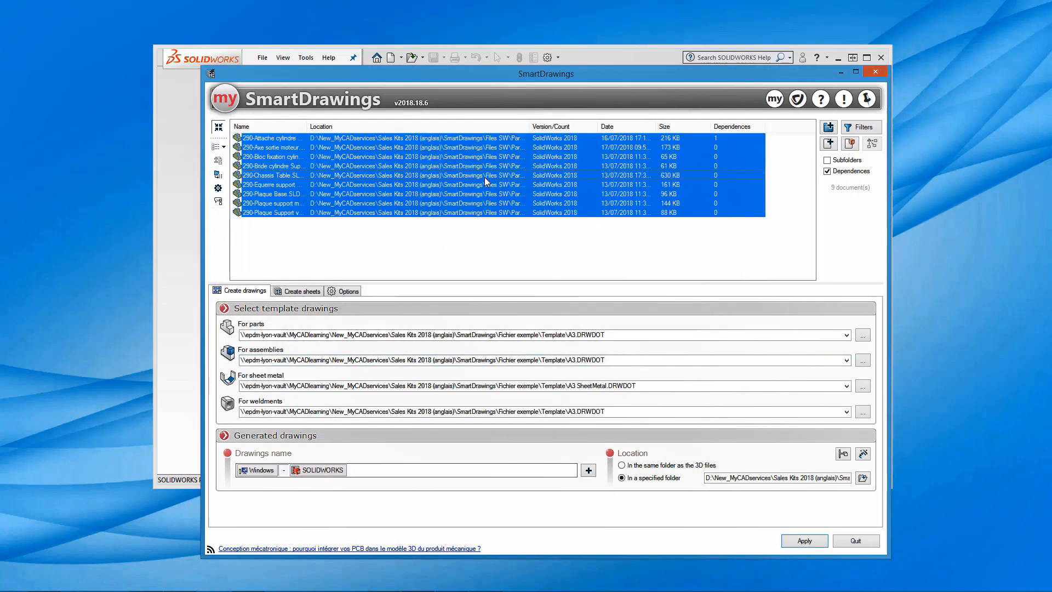
right_click(483, 176)
left_click(541, 281)
Add the whole Files SW\Parts folder to the list for processing.
left_click(828, 127)
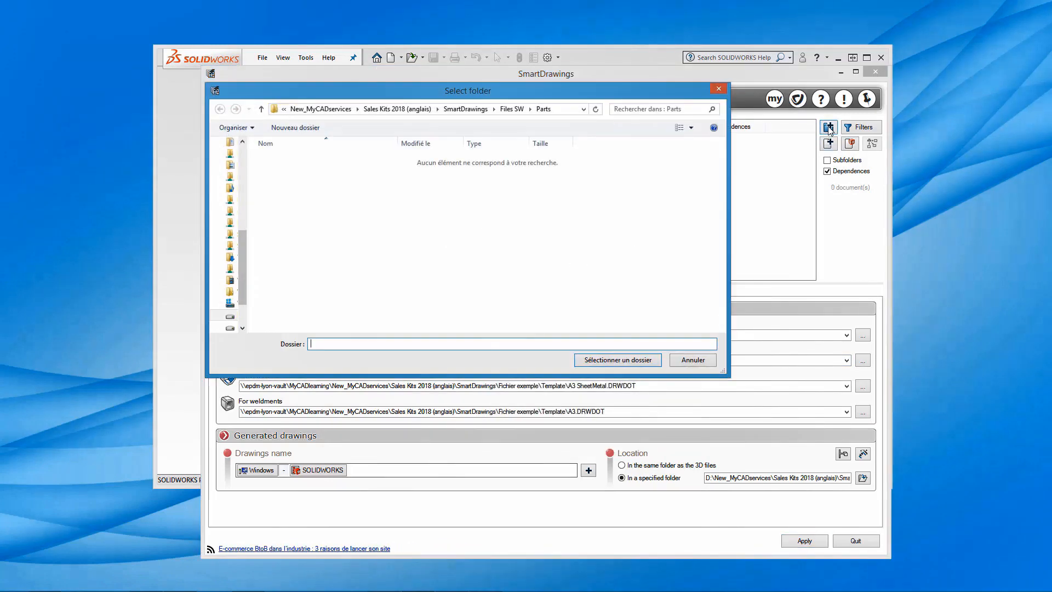
left_click(277, 206)
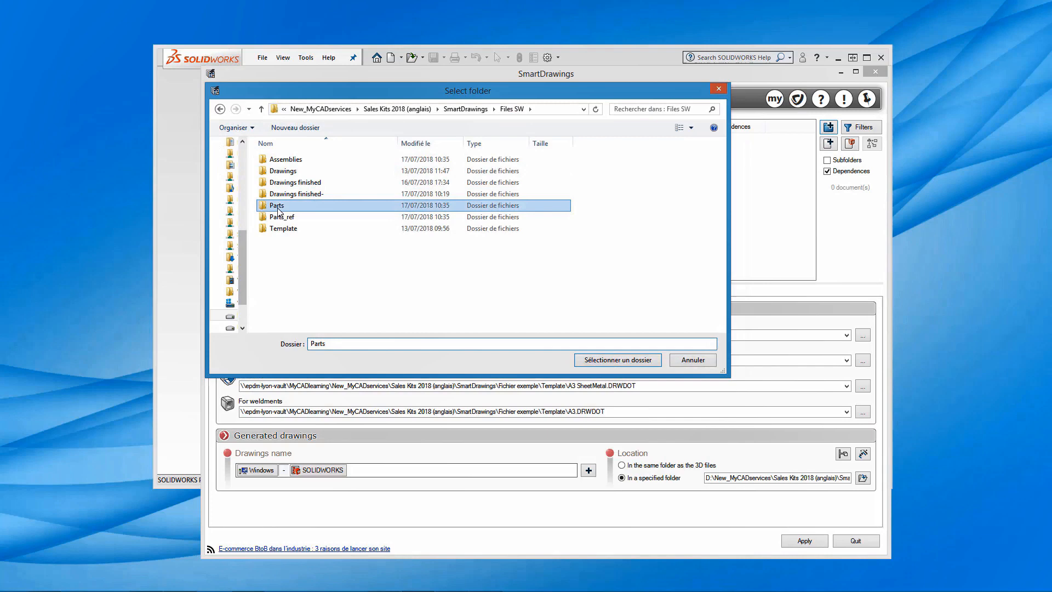
left_click(614, 362)
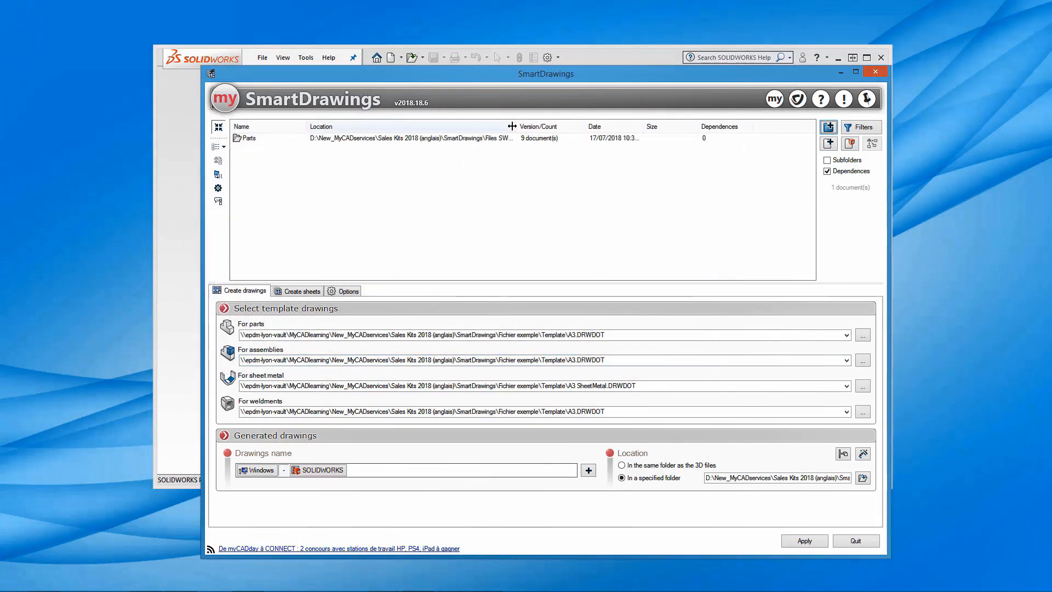
Review the template drawings for parts, assemblies, sheet metal and weldments, and the field types available for the drawings name.
left_click(633, 337)
left_click(633, 359)
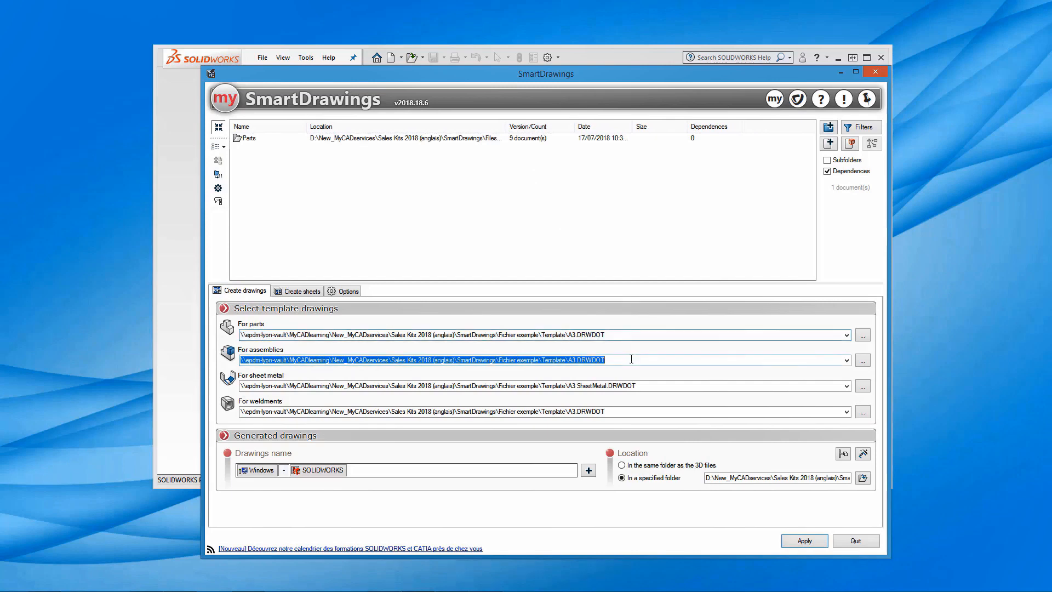
left_click(652, 386)
left_click(651, 412)
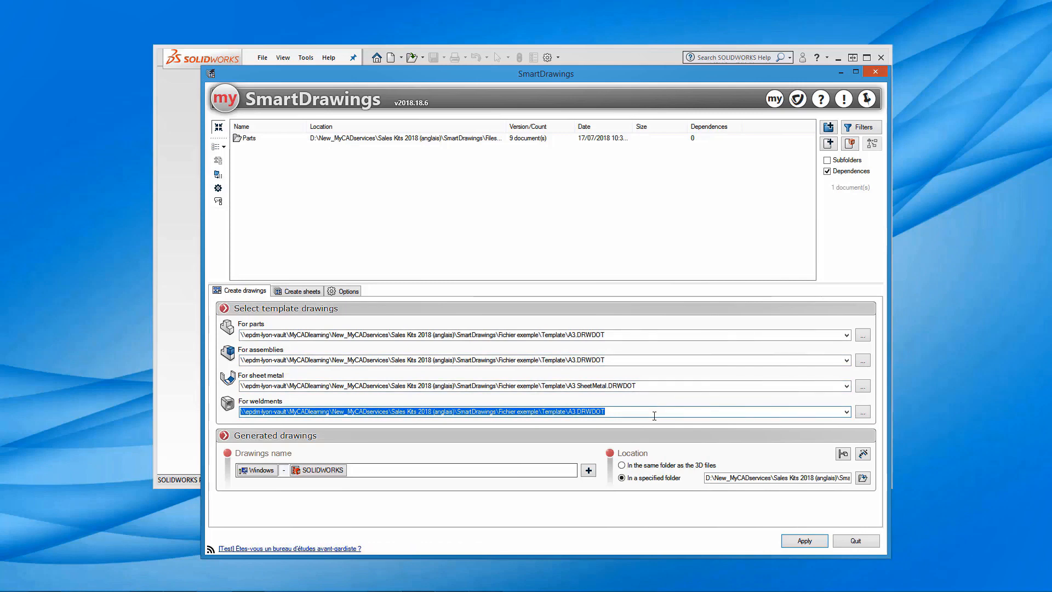
left_click(589, 470)
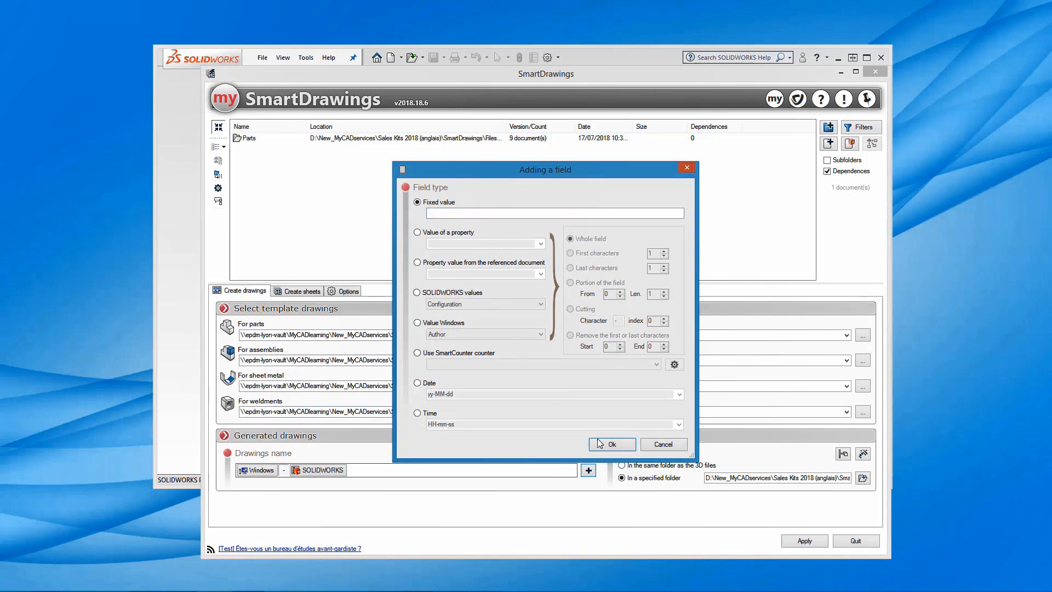
left_click(613, 444)
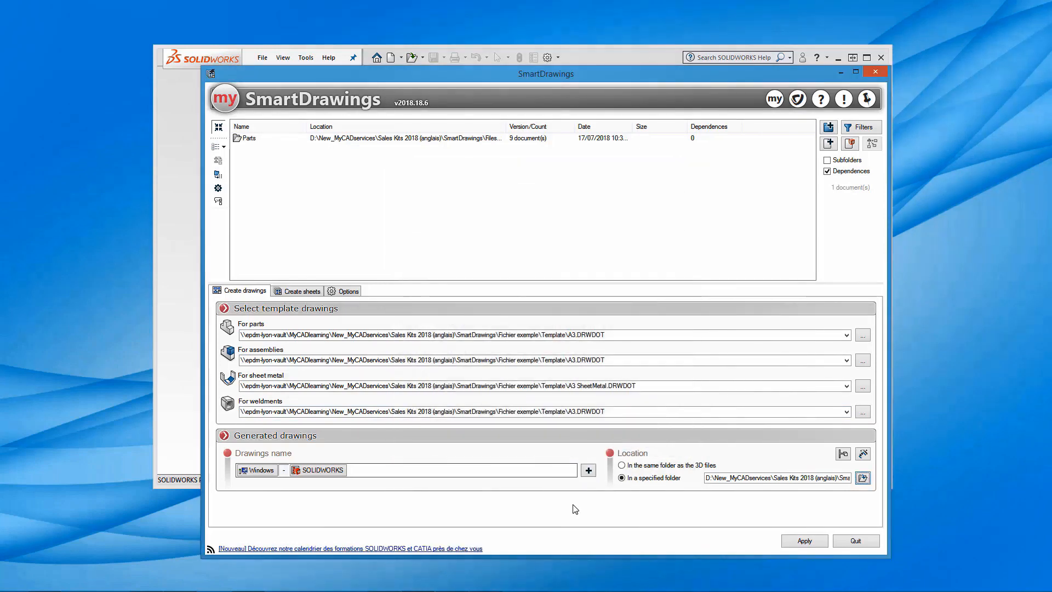
Set the Files SW\Drawings finished folder as the location of the new drawings.
left_click(863, 478)
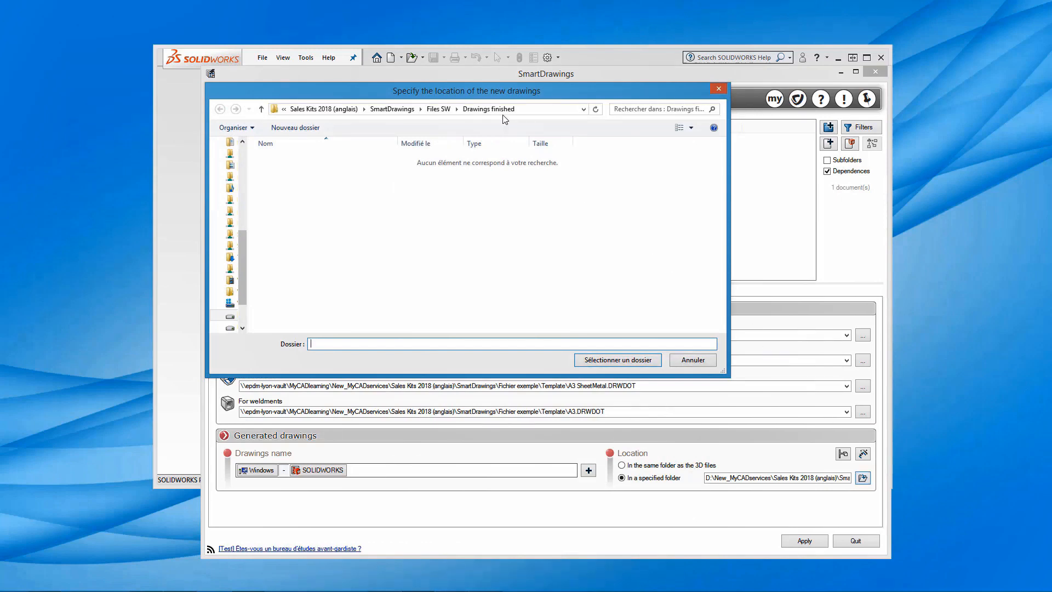
left_click(503, 112)
left_click(618, 362)
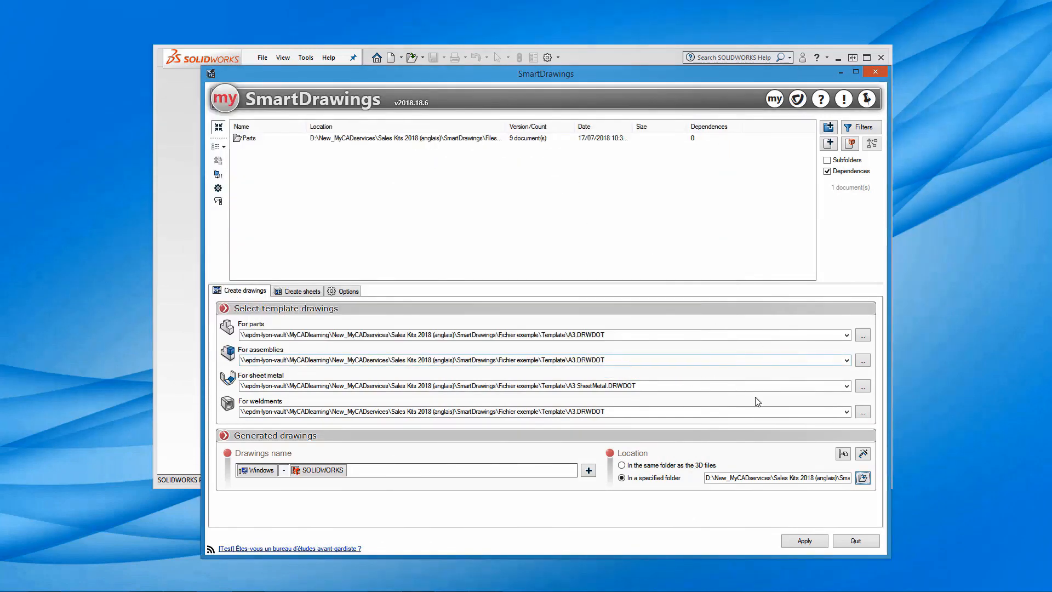
In the model item insertion settings, set the assembly objects to With dimensions and leave the part annotations disabled.
left_click(864, 455)
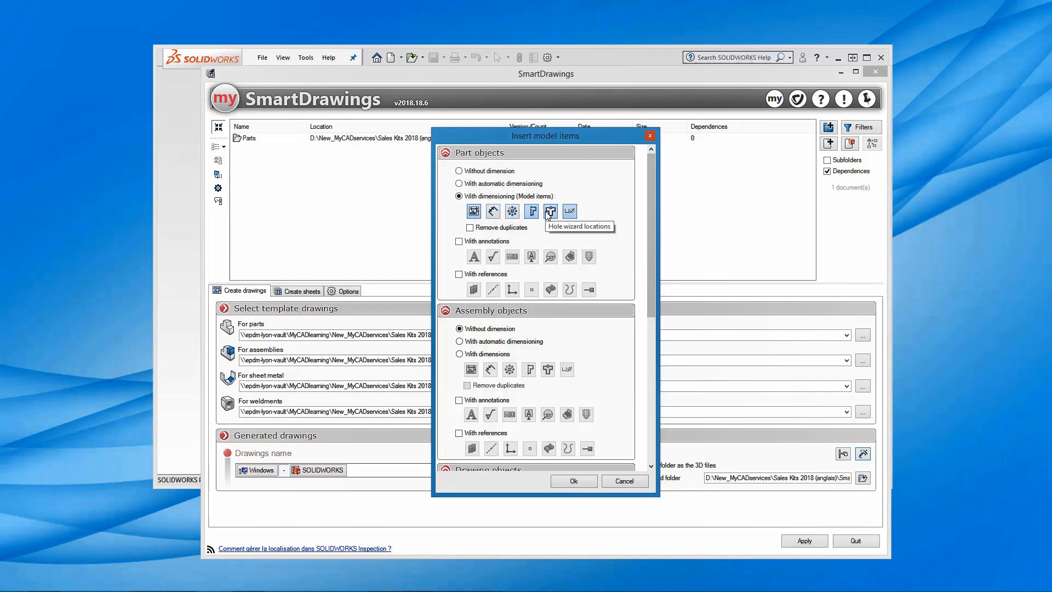
left_click(459, 241)
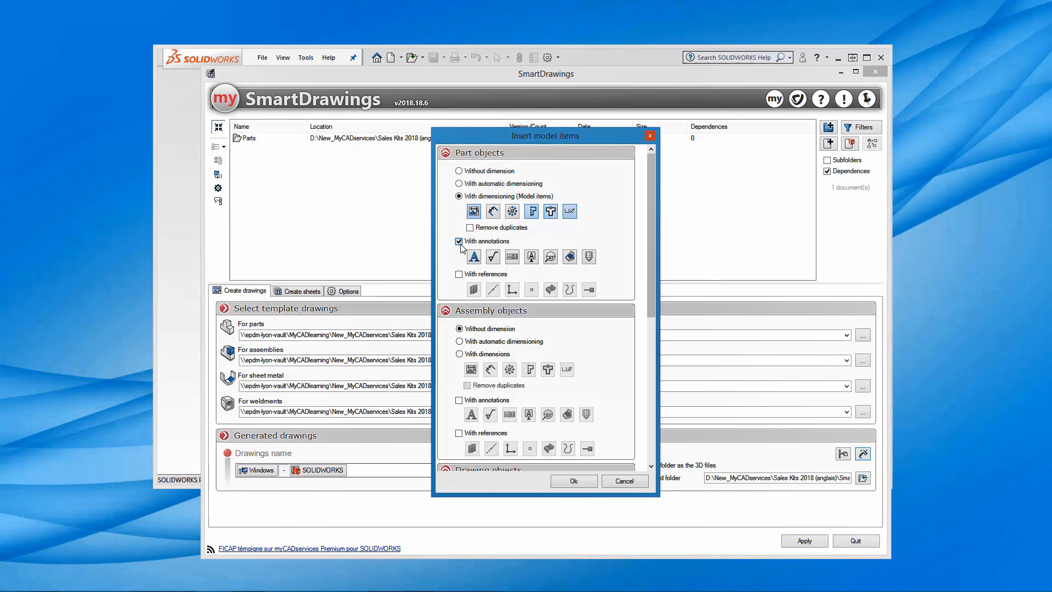
left_click(460, 244)
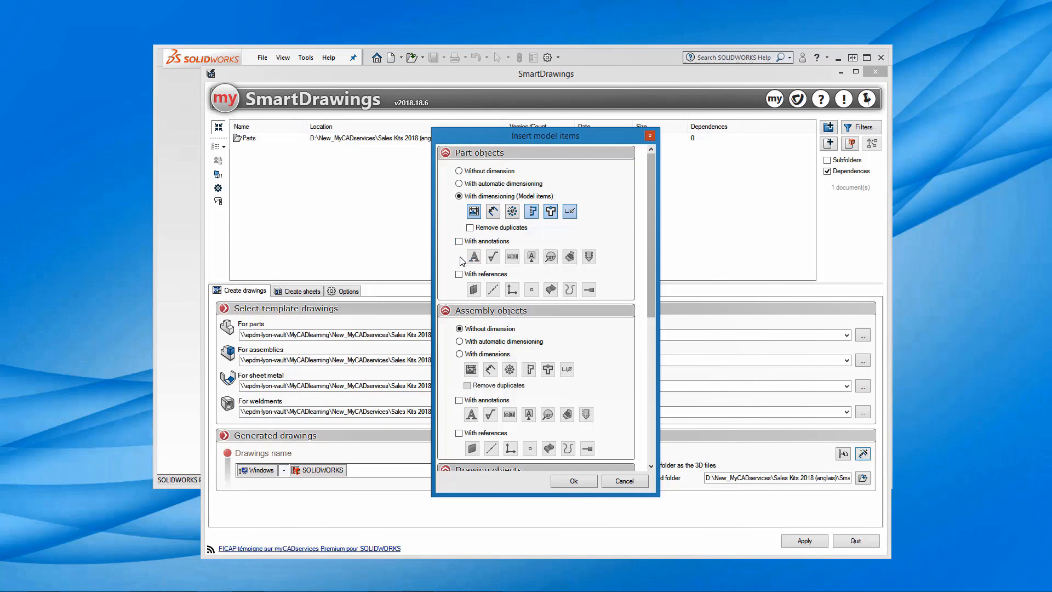
scroll(469, 315, "down", 2)
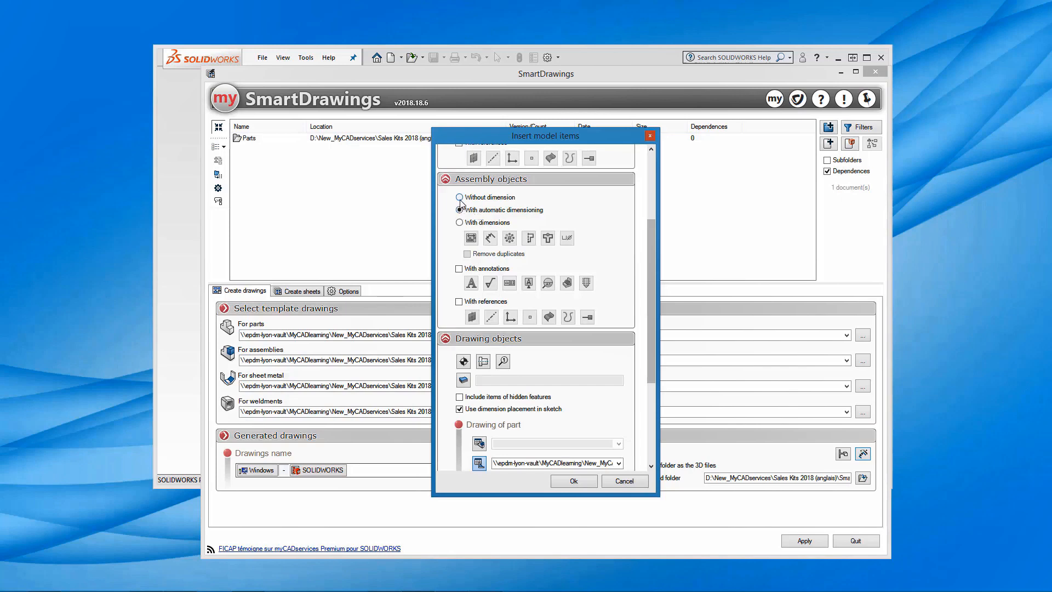
left_click(460, 223)
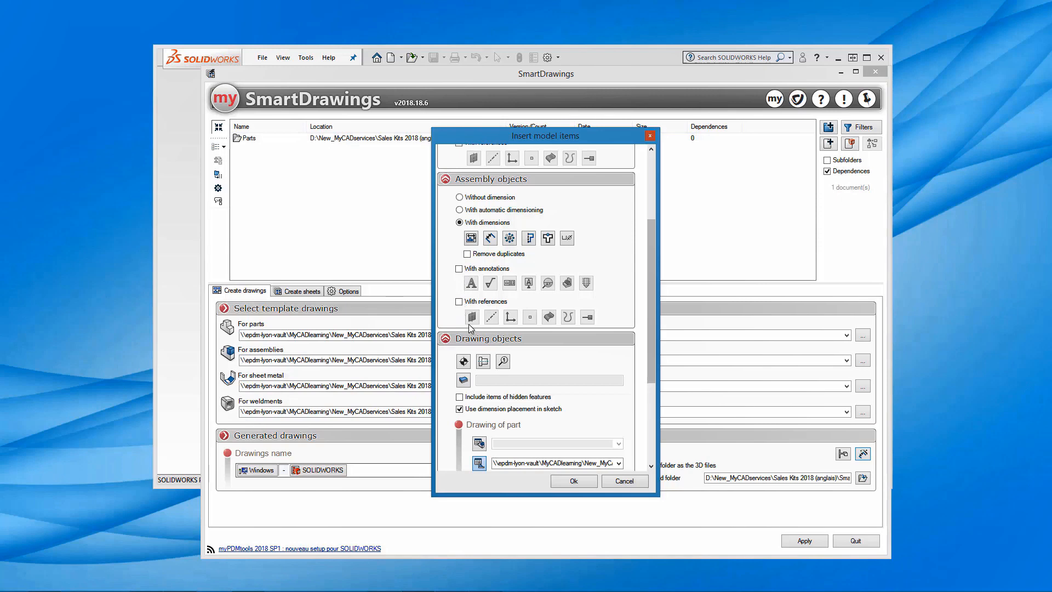
Check the table templates for part and assembly drawings and the anchor point option, and accept the model item settings.
left_click_drag(656, 378, 652, 456)
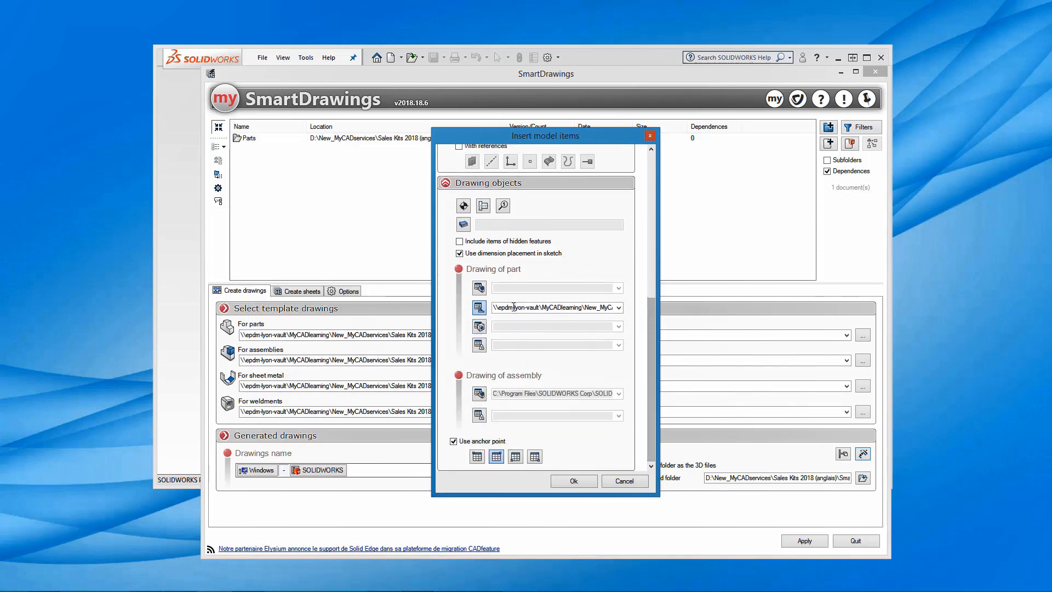
left_click(618, 307)
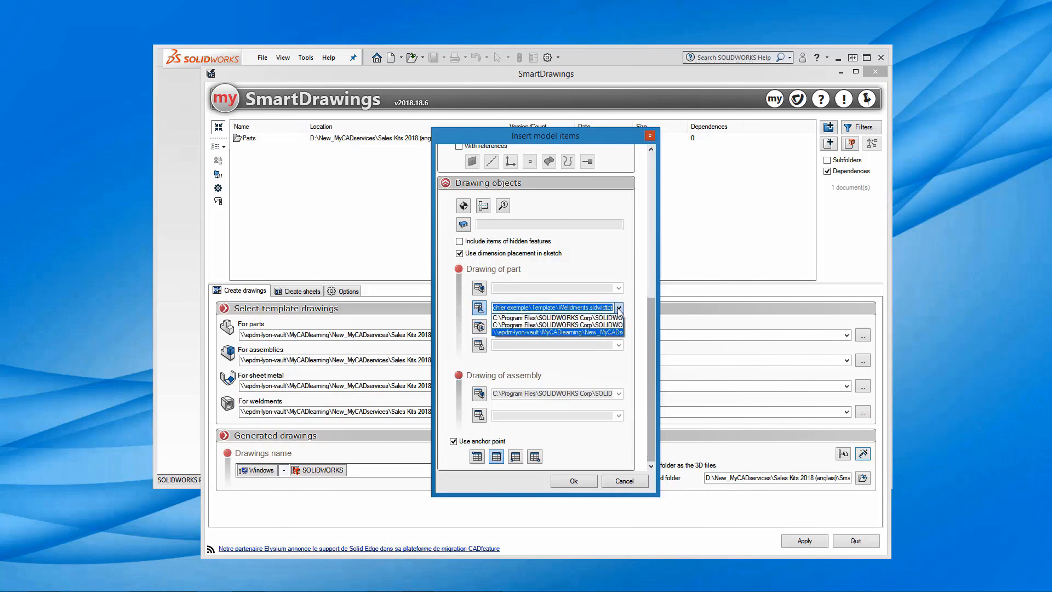
left_click(619, 308)
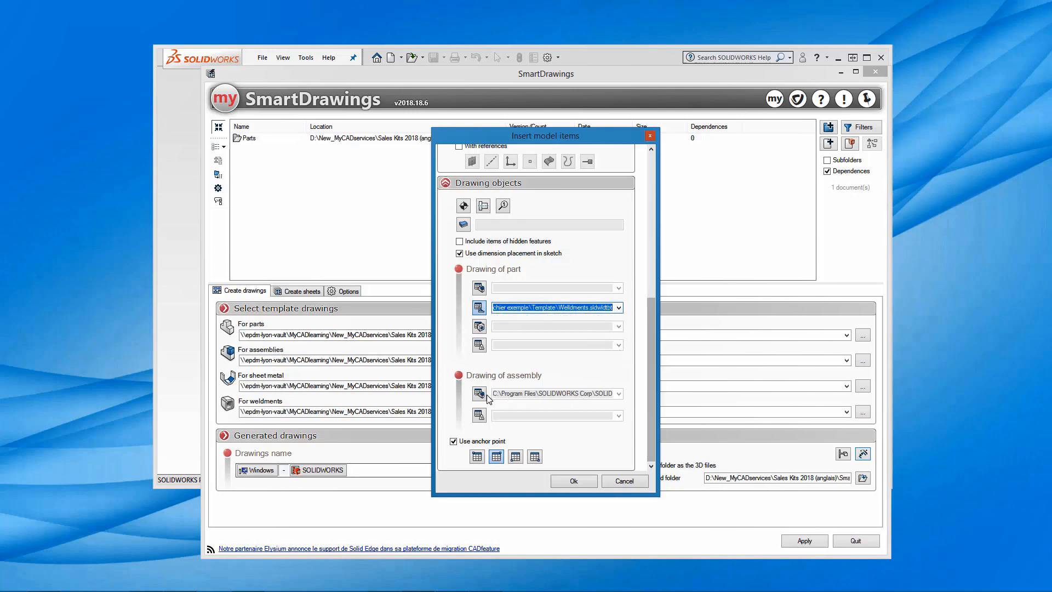
left_click(481, 395)
left_click(481, 394)
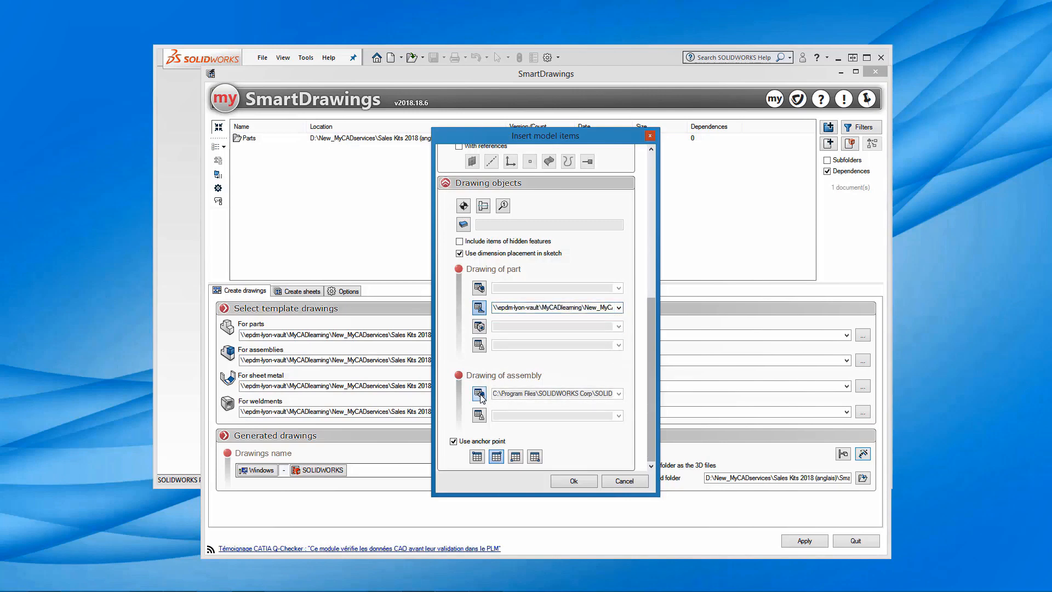
left_click(454, 443)
left_click(454, 441)
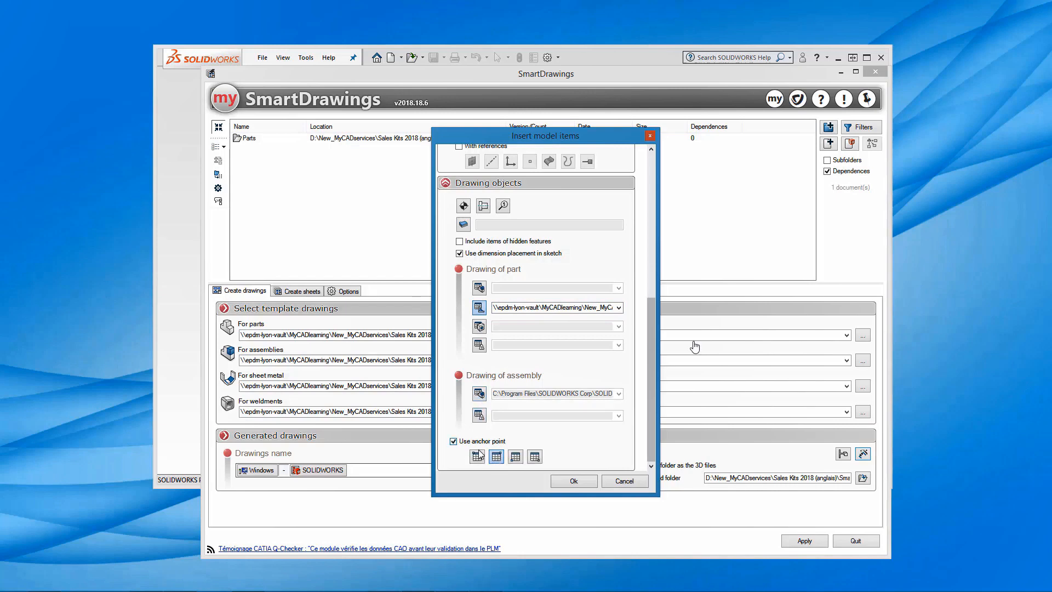
left_click(572, 482)
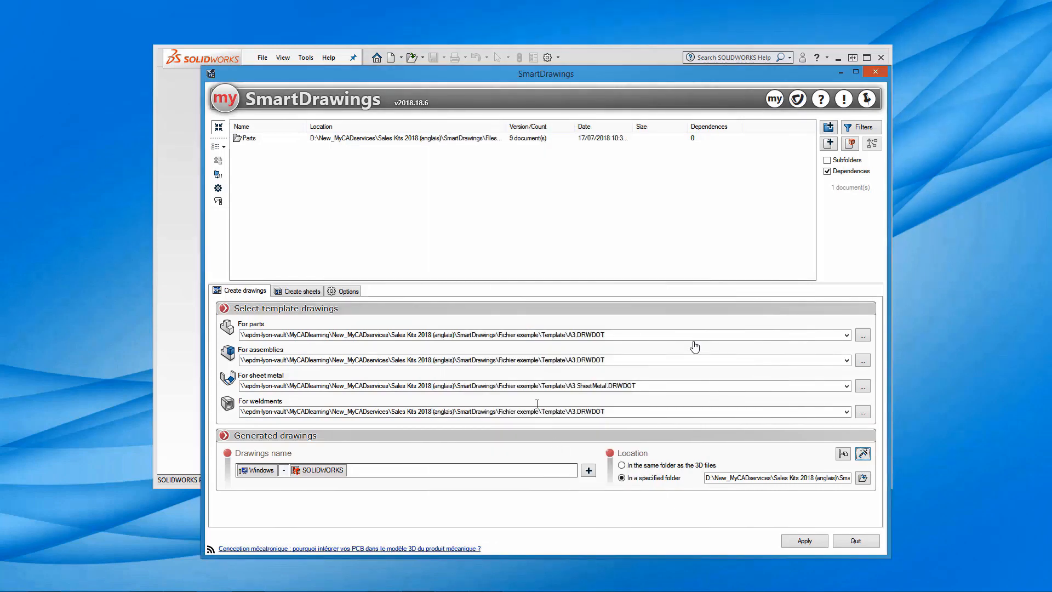
Review the parameters for replacing existing drawings, calculating view scale, weldment part sheets and sheet metal flat pattern scale.
left_click(347, 291)
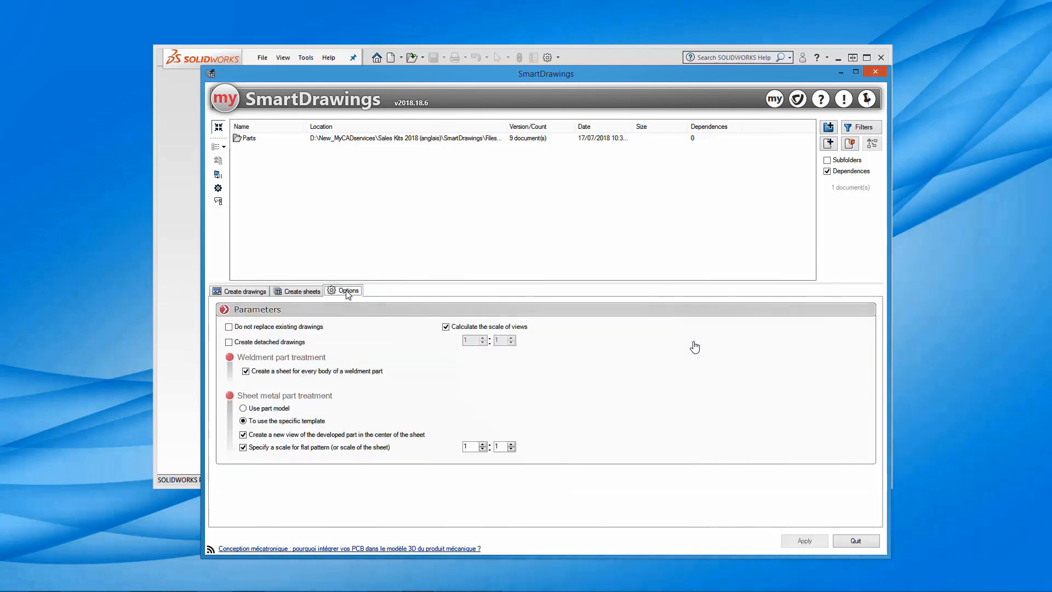
left_click(230, 327)
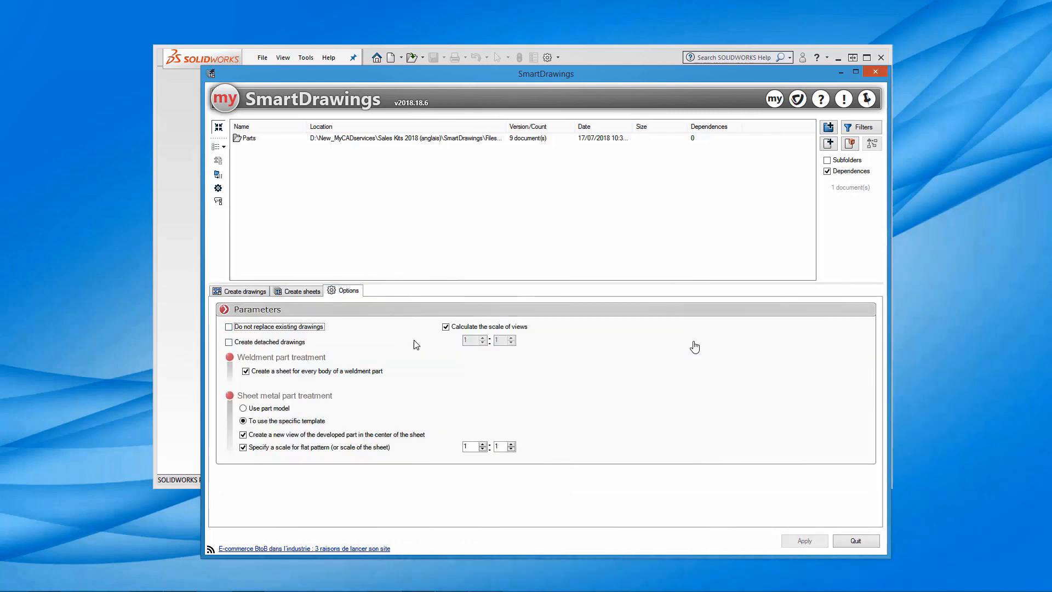
left_click(446, 327)
left_click(446, 327)
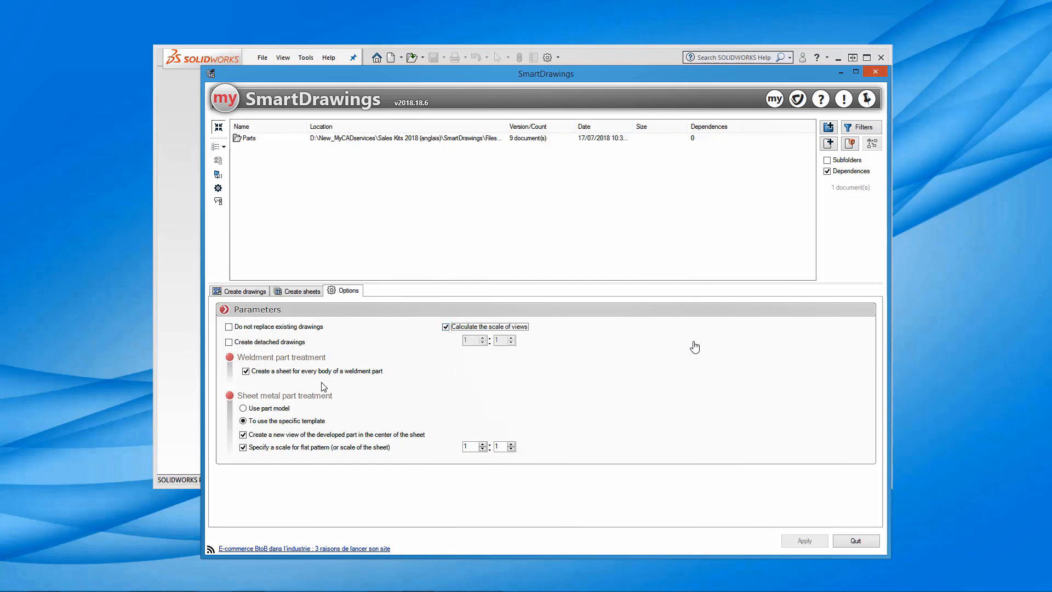
left_click(246, 372)
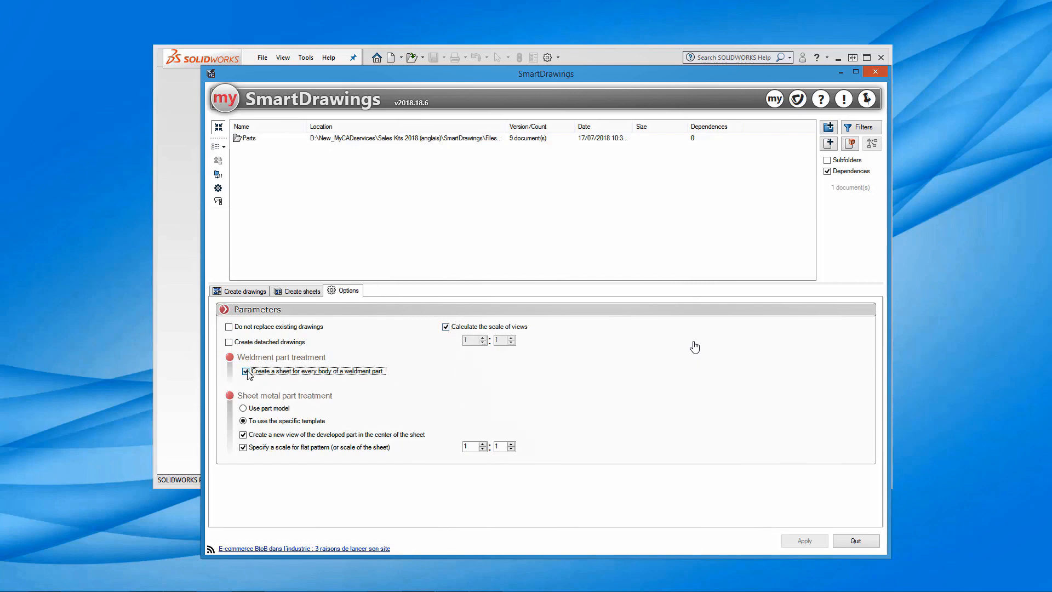
left_click(244, 448)
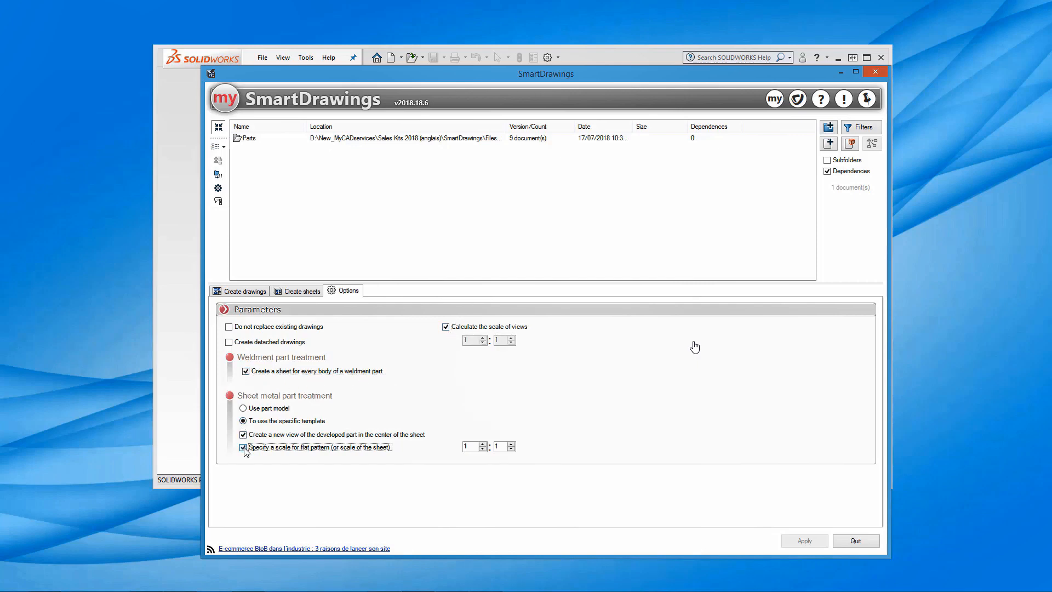
Generate the drawings for the listed Parts folder with the configured templates and settings.
left_click(253, 292)
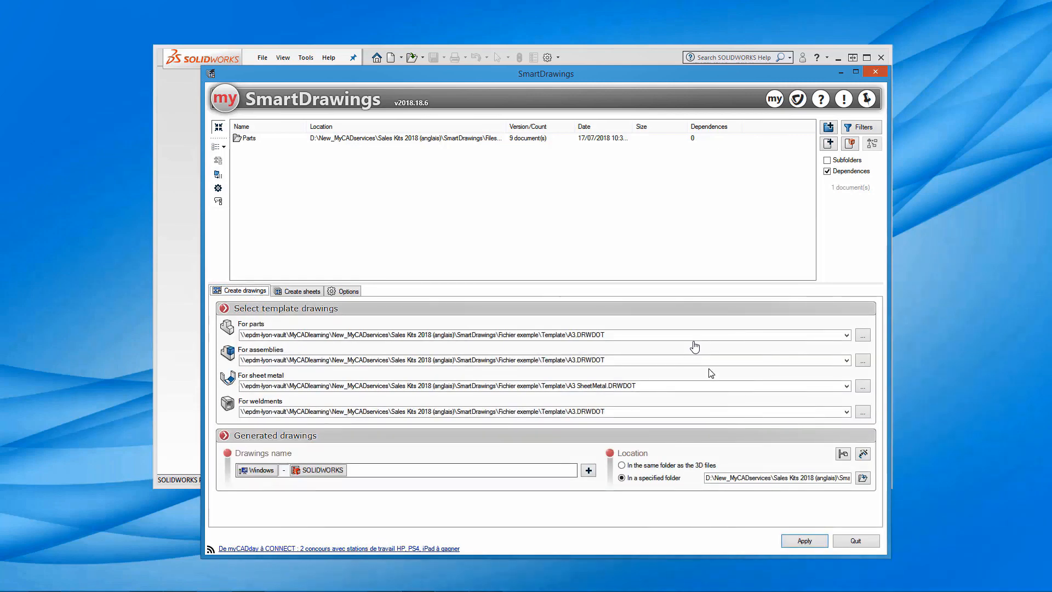
left_click(802, 540)
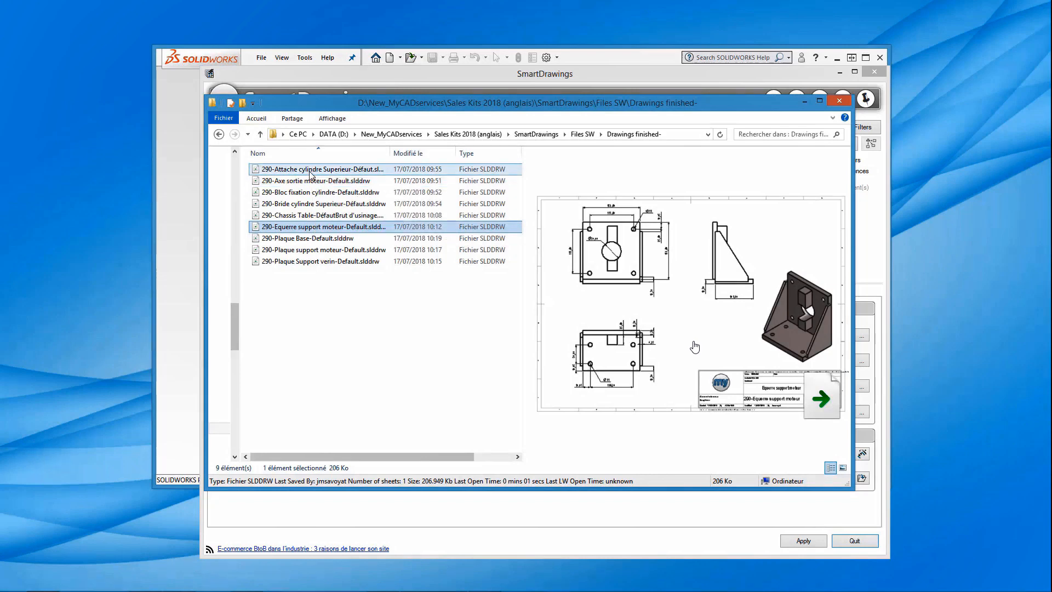
Open the generated 290-Attache cylindre Superieur drawing in SOLIDWORKS and examine its sheets.
left_click(312, 173)
double_click(312, 173)
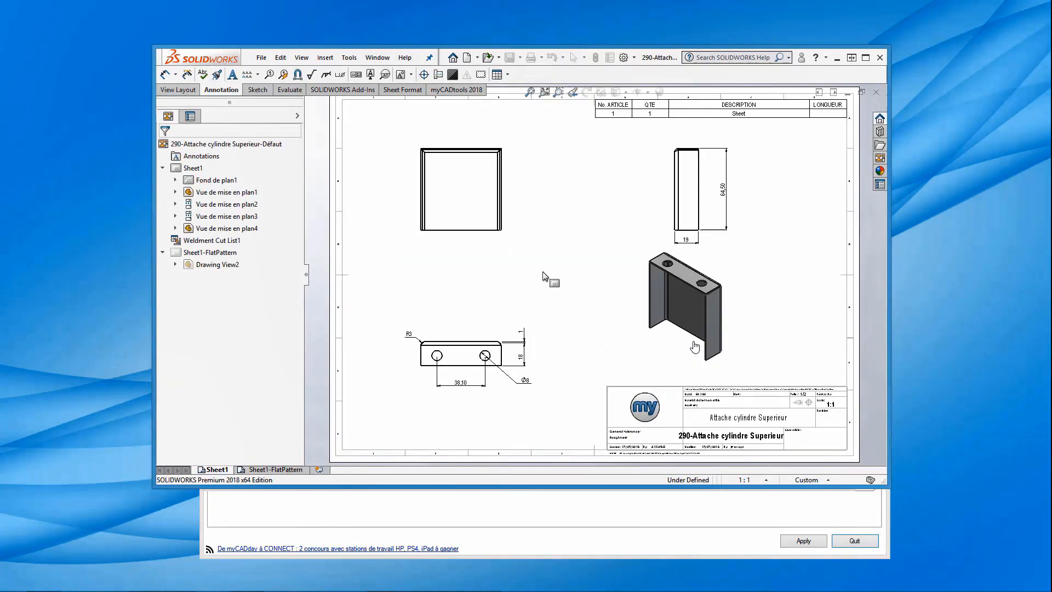
left_click(220, 471)
Open the generated 290-Chassis Table weldment drawing in SOLIDWORKS from the Drawings finished- folder.
key("alt+Tab")
left_click_drag(298, 227, 545, 87)
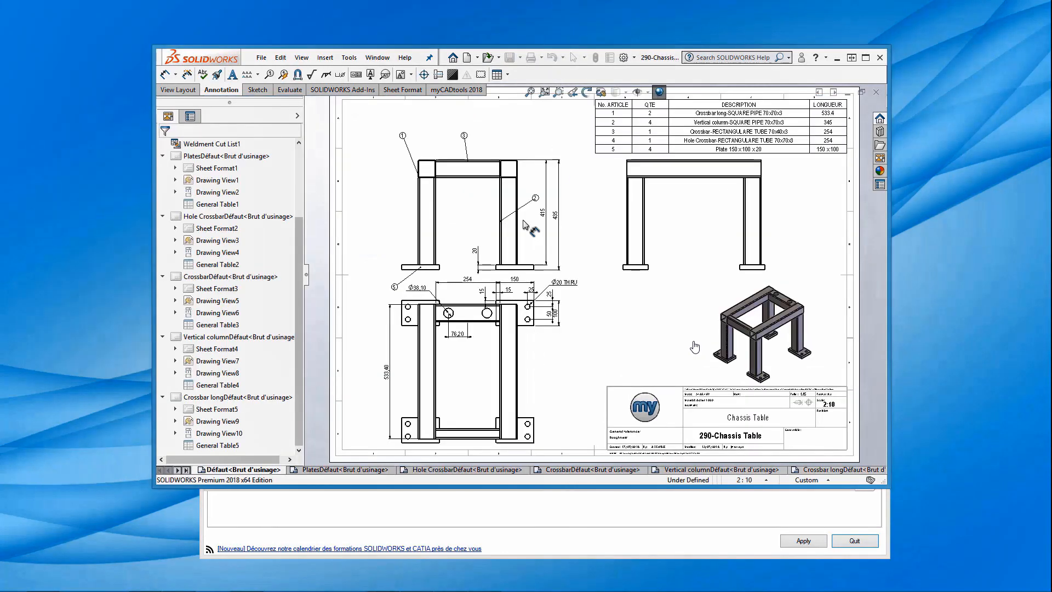
Examine the plate, hole crossbar, crossbar, vertical column and long crossbar sheets of the 290-Chassis Table drawing.
left_click(354, 471)
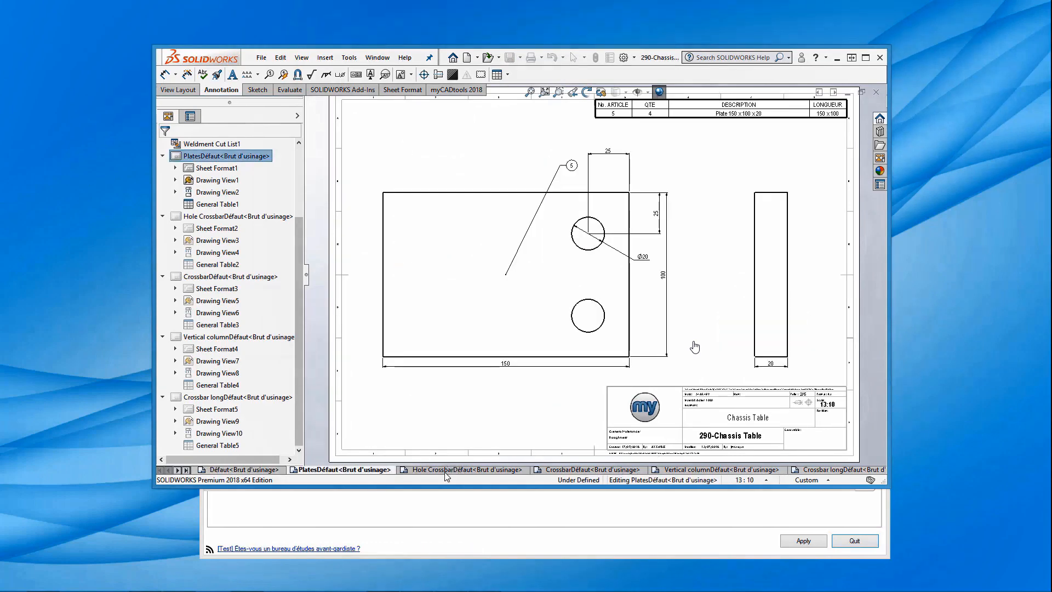
left_click(478, 474)
left_click(574, 472)
left_click(683, 473)
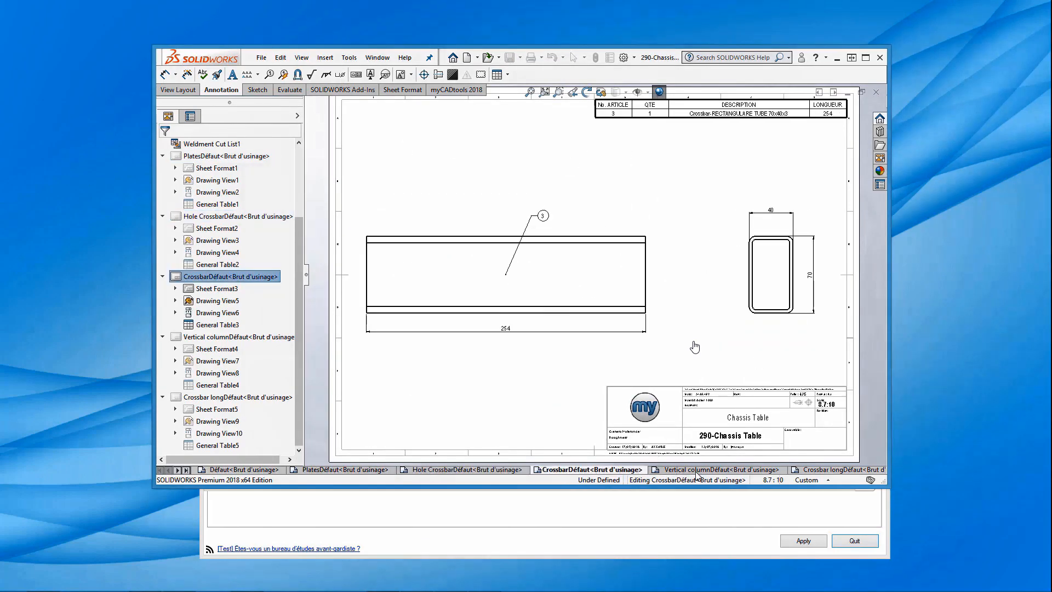
left_click(813, 472)
left_click(267, 472)
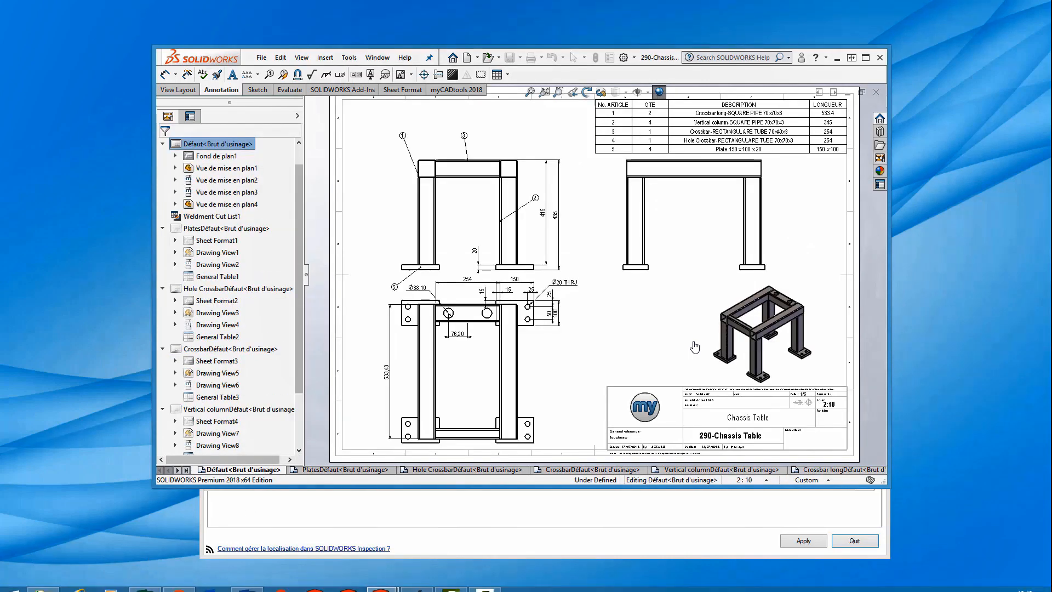
Open the generated 290-Plaque Base-Default drawing from the Drawings finished- folder.
left_click(59, 573)
key("Down")
key("Down")
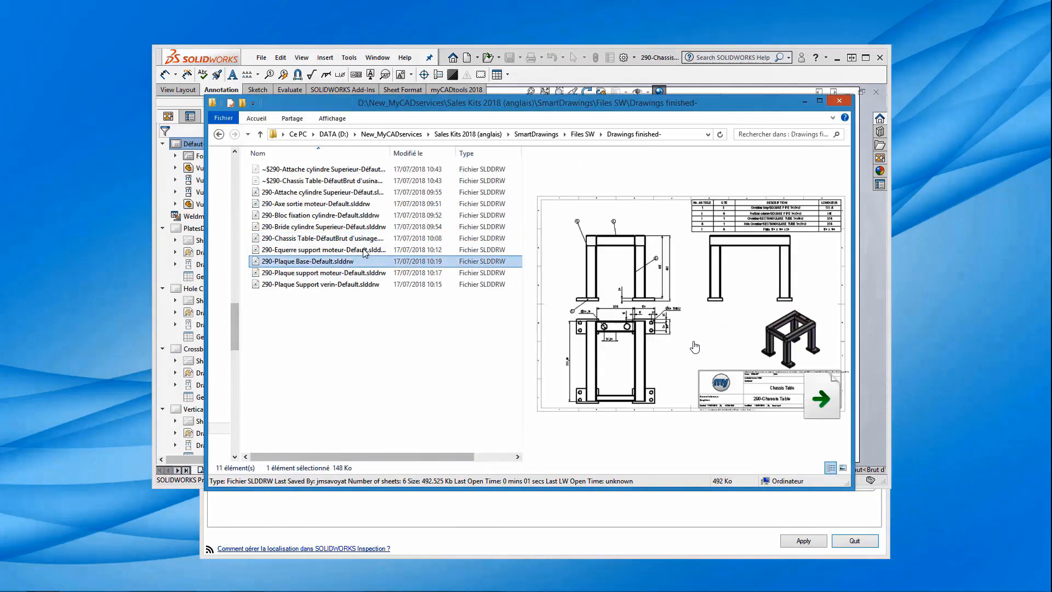
key("Return")
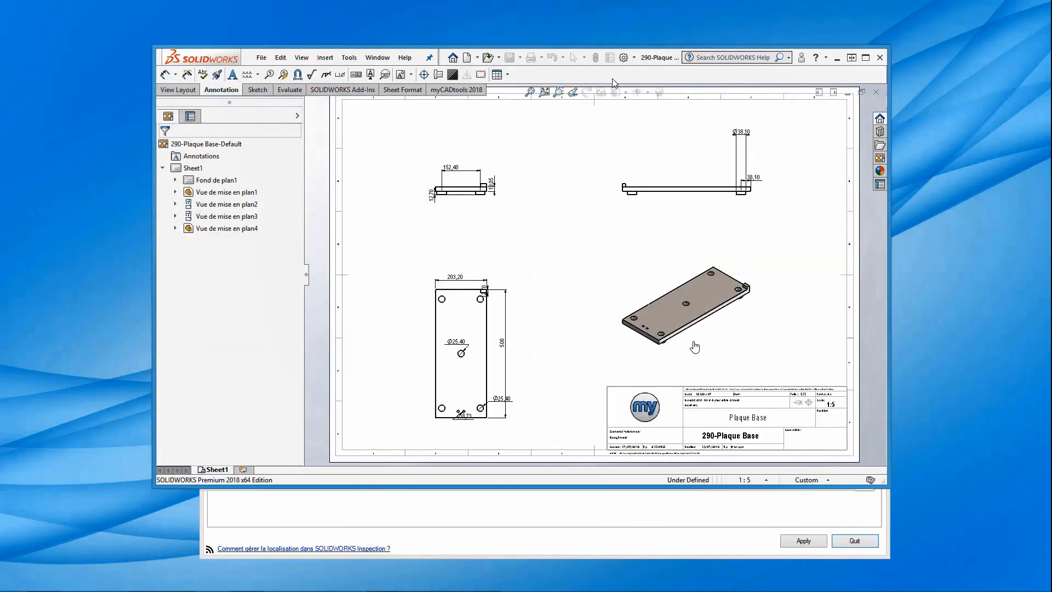
Move the Ø25.40 dimension of the plate's centre hole outside the plate outline in the plan view.
scroll(500, 329, "down", 3)
left_click_drag(498, 329, 437, 317)
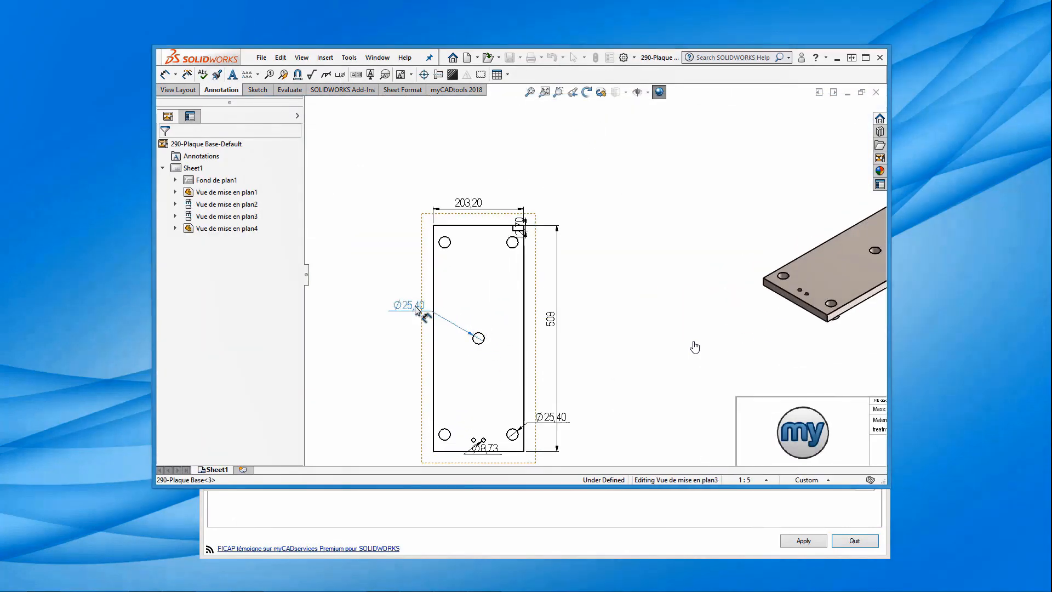
left_click(518, 225)
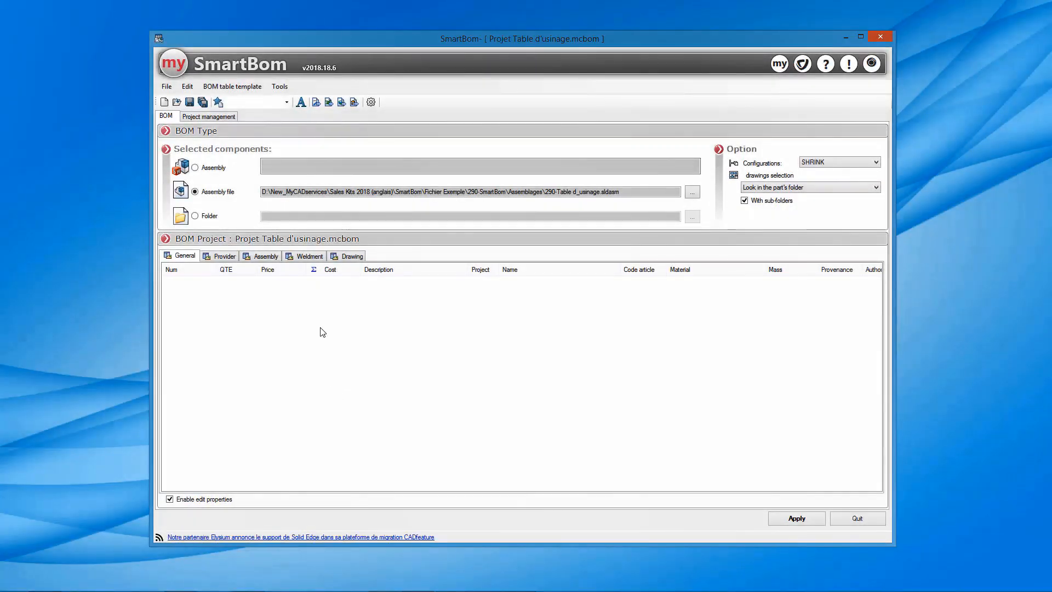
Switch to SmartBom and compare the options for the folder and assembly file component sources.
left_click(195, 216)
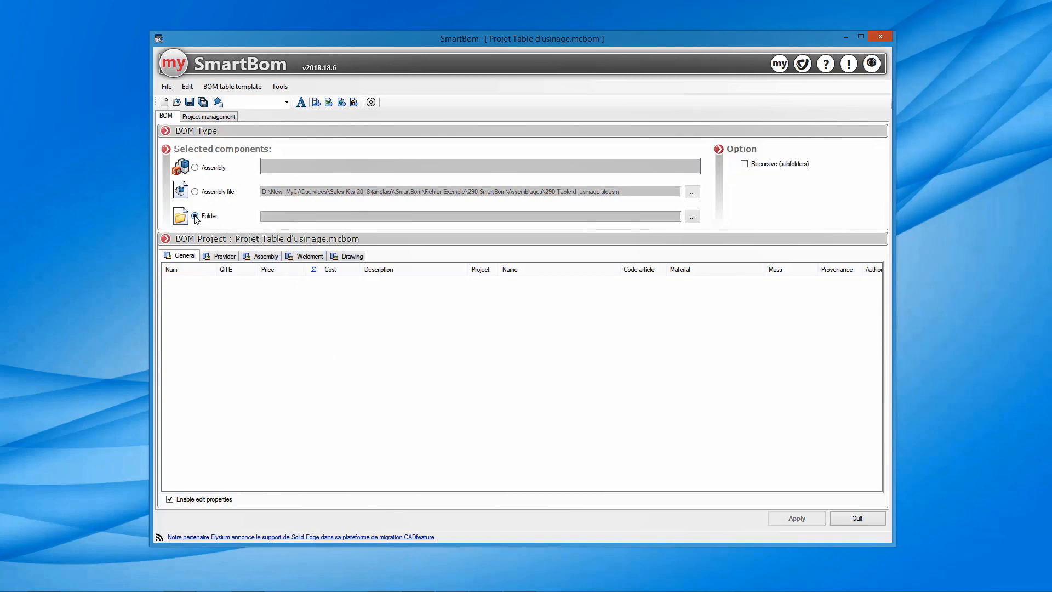
left_click(195, 192)
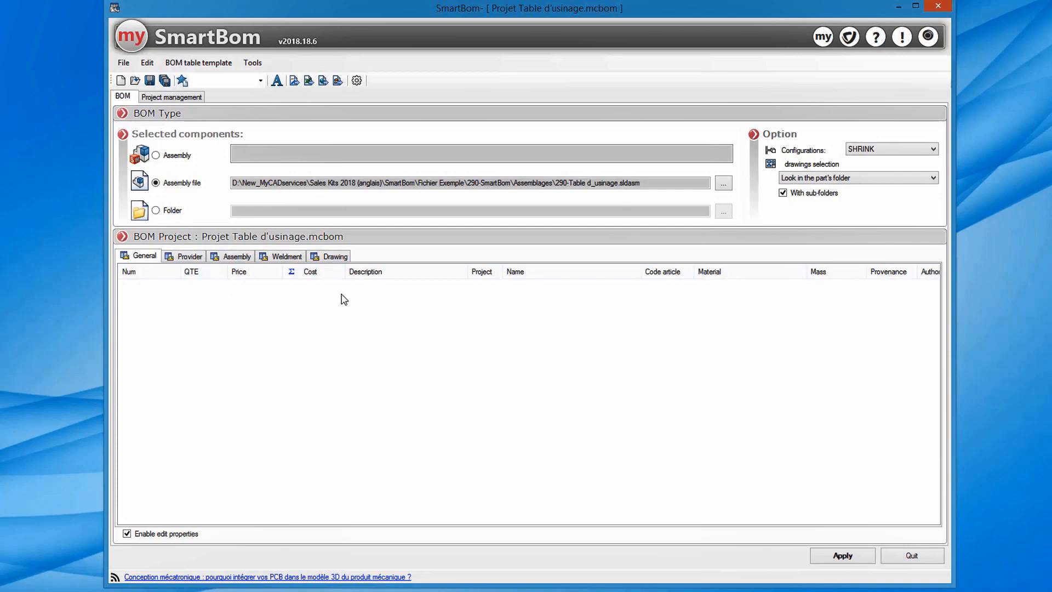
Examine the definitions of the Name and Cost columns, including the Name column's available types and document properties.
left_click(534, 275)
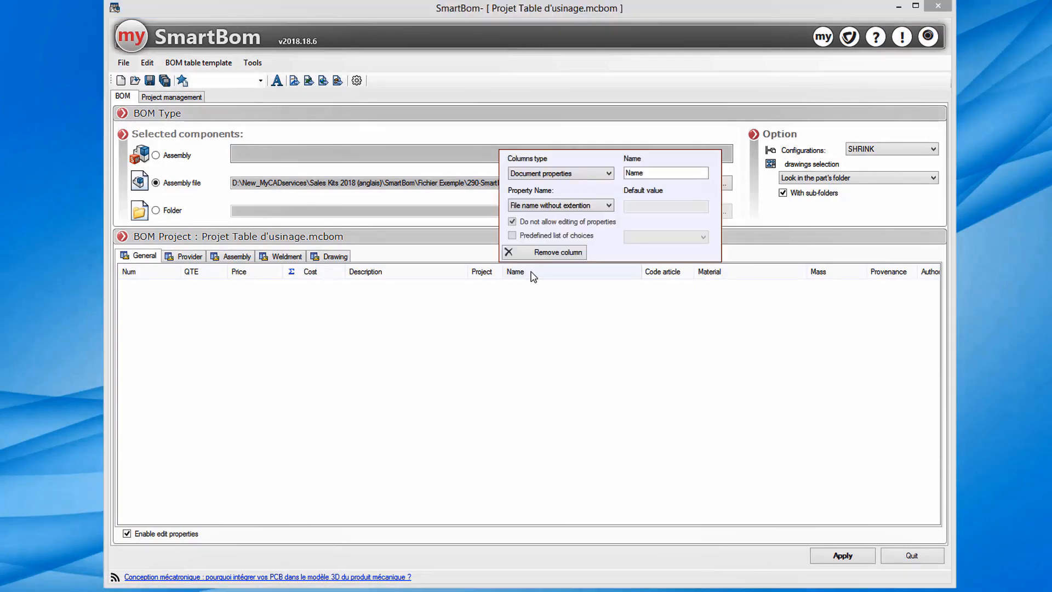
left_click(612, 175)
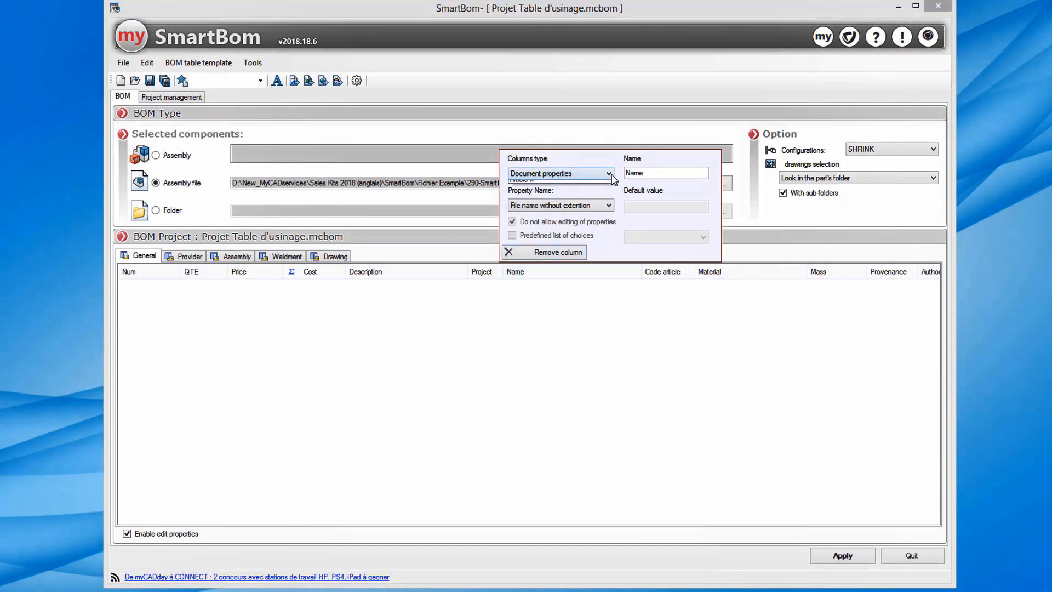
left_click(622, 223)
left_click(609, 206)
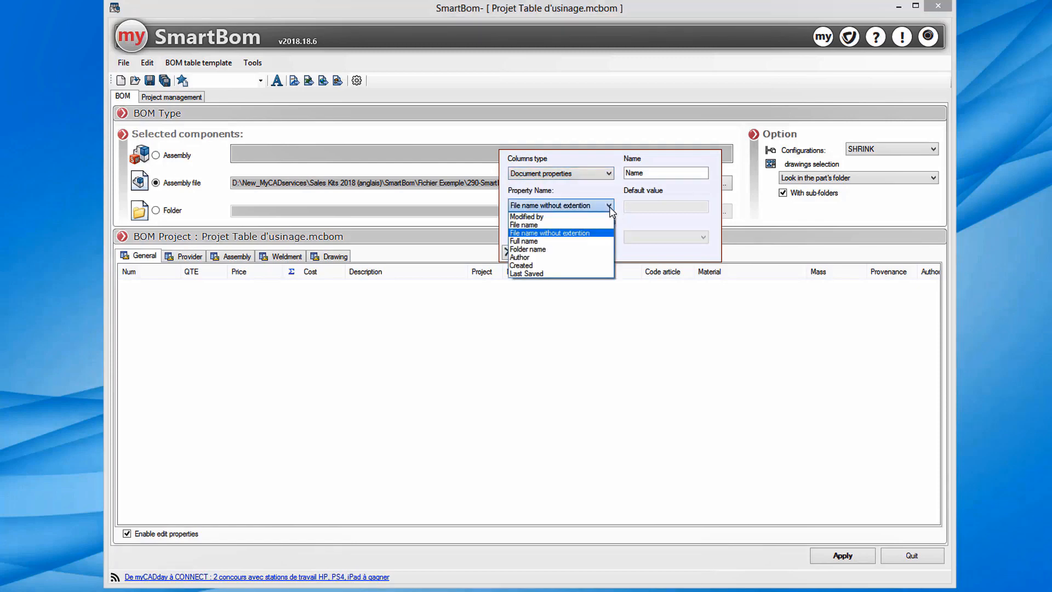
left_click(610, 207)
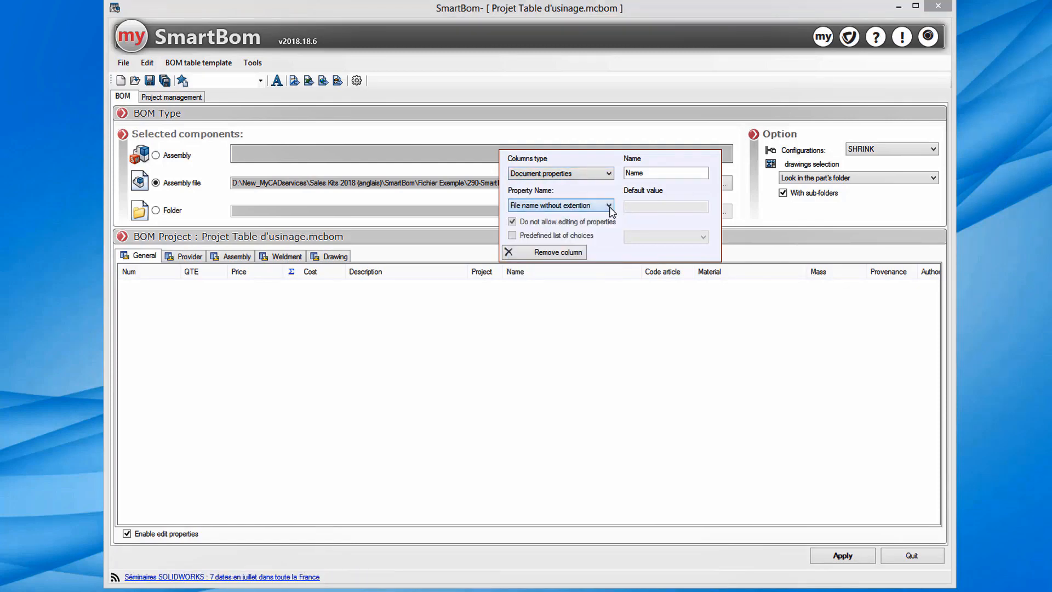
left_click(551, 310)
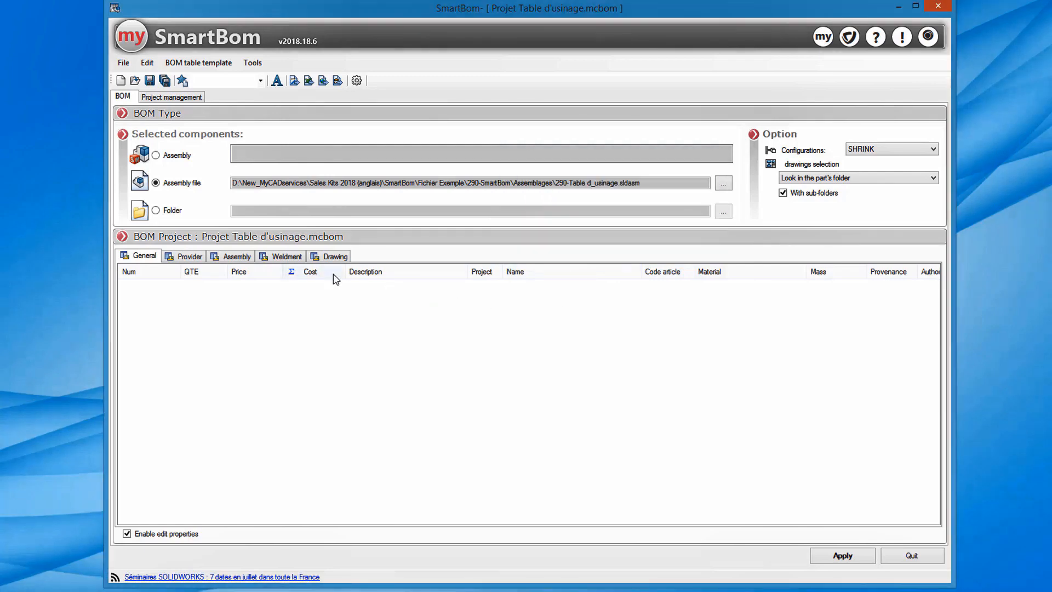
left_click(317, 274)
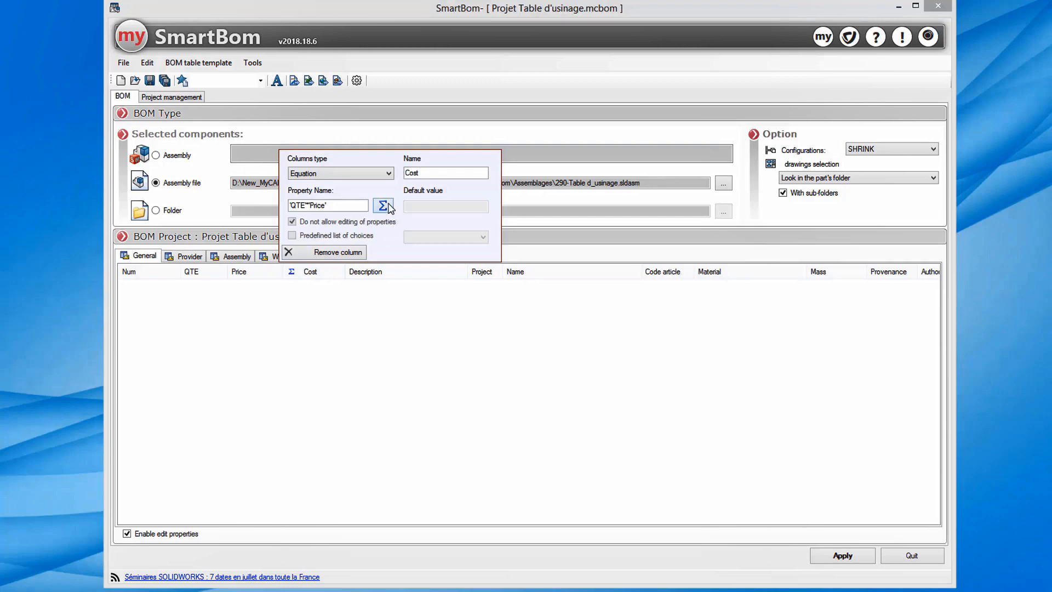
left_click(396, 320)
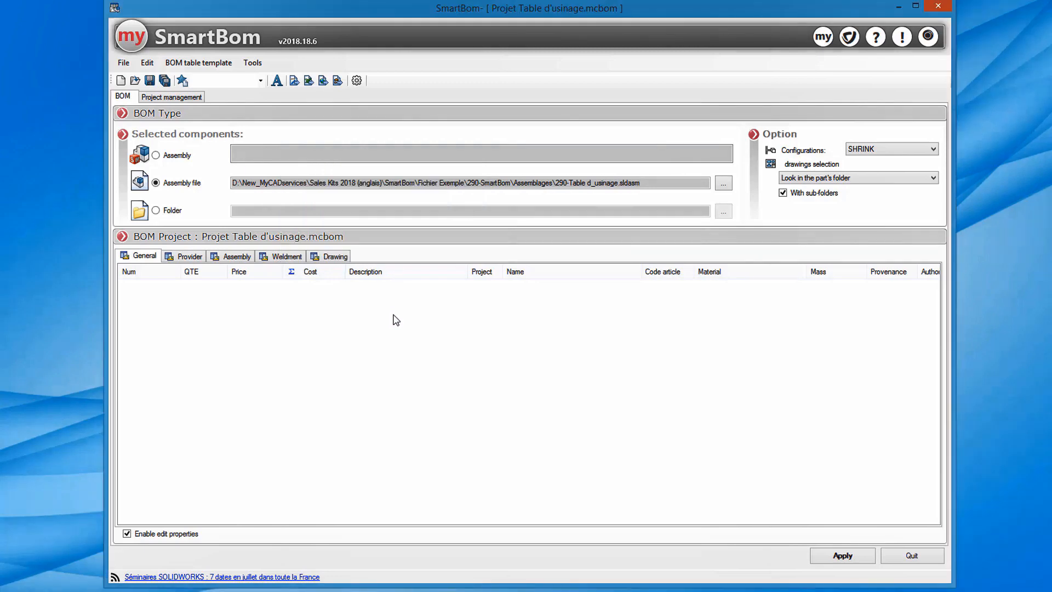
Review the column layouts of the Provider, Assembly and Weldment BOMs and return to the General BOM.
left_click(192, 259)
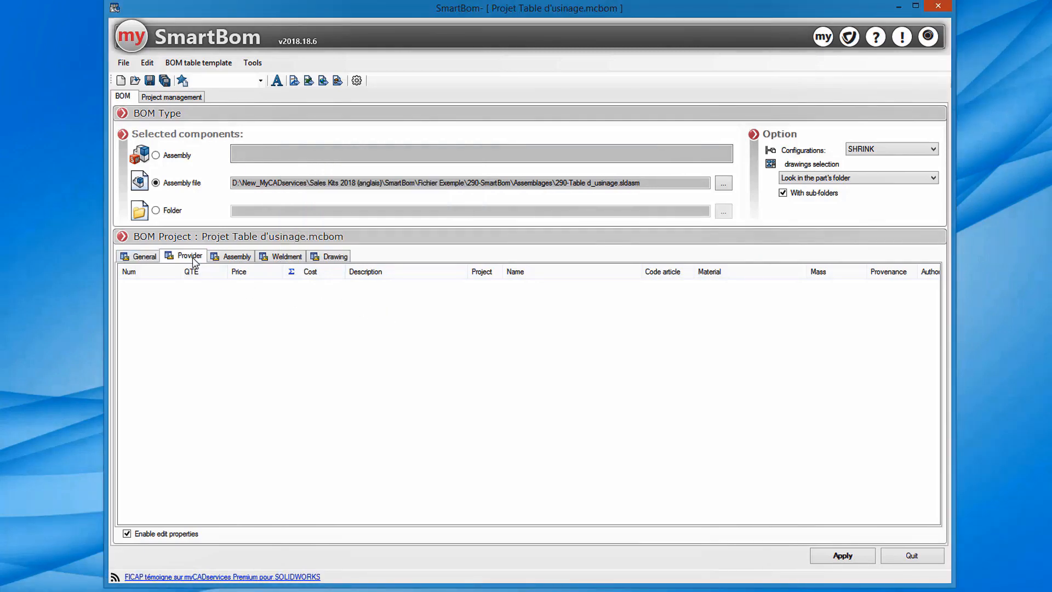
left_click(238, 259)
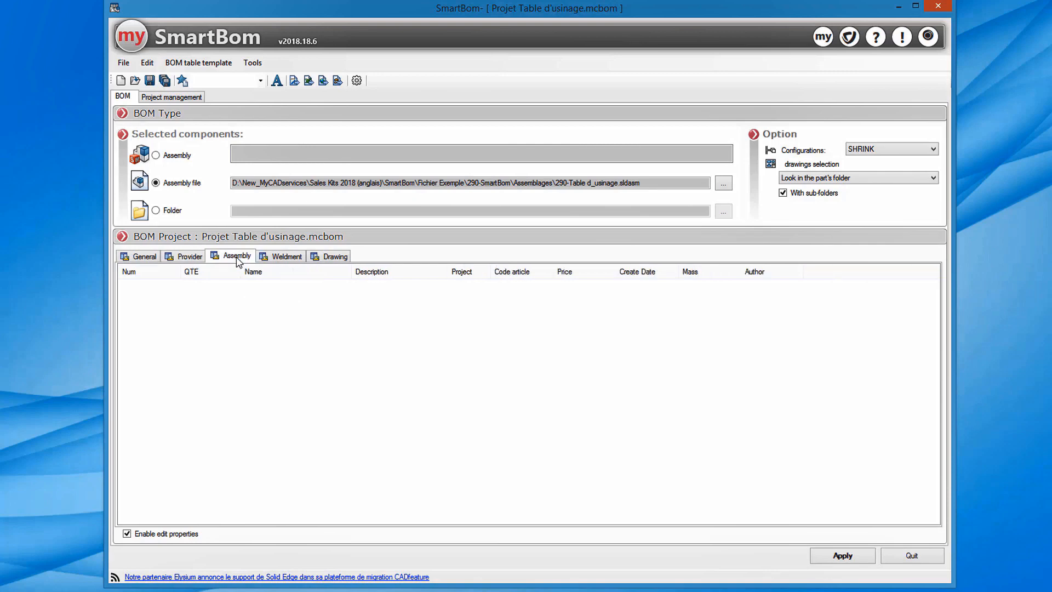
left_click(288, 257)
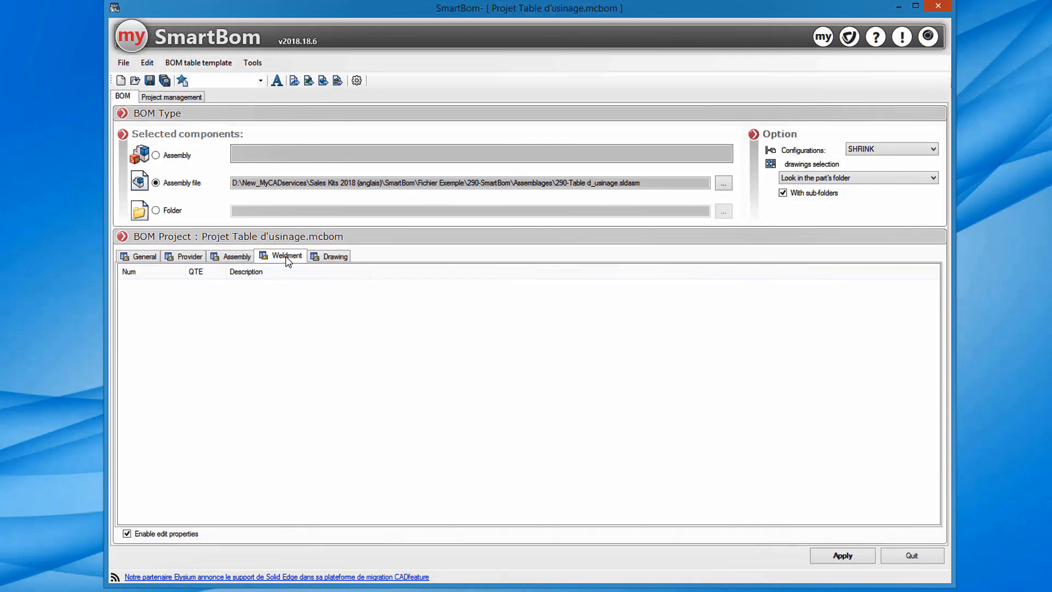
left_click(145, 257)
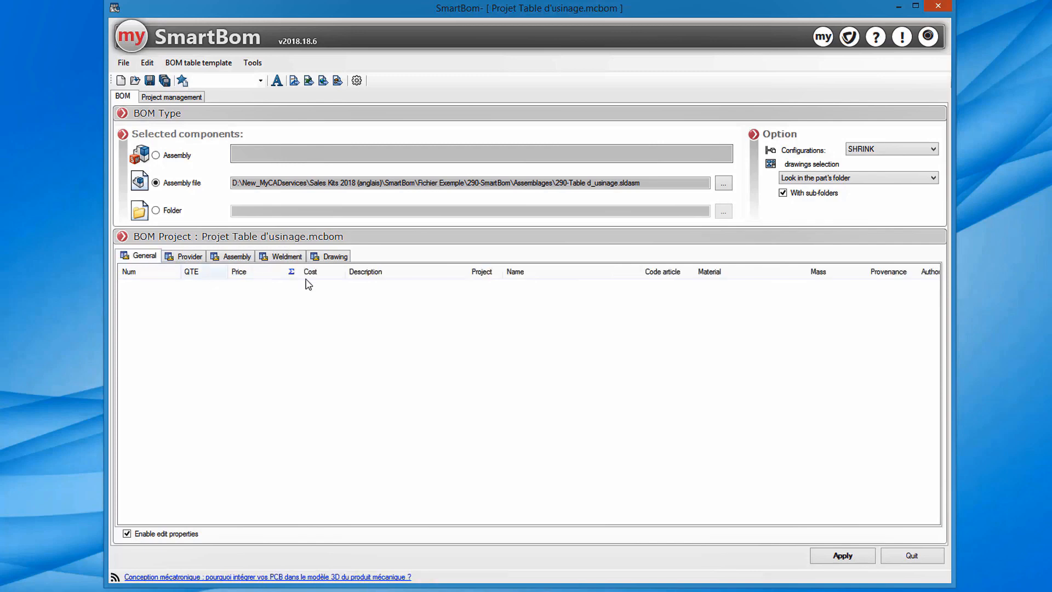
Generate the project's BOMs from the 290-Table d_usinage assembly file and look over the General list.
left_click(841, 556)
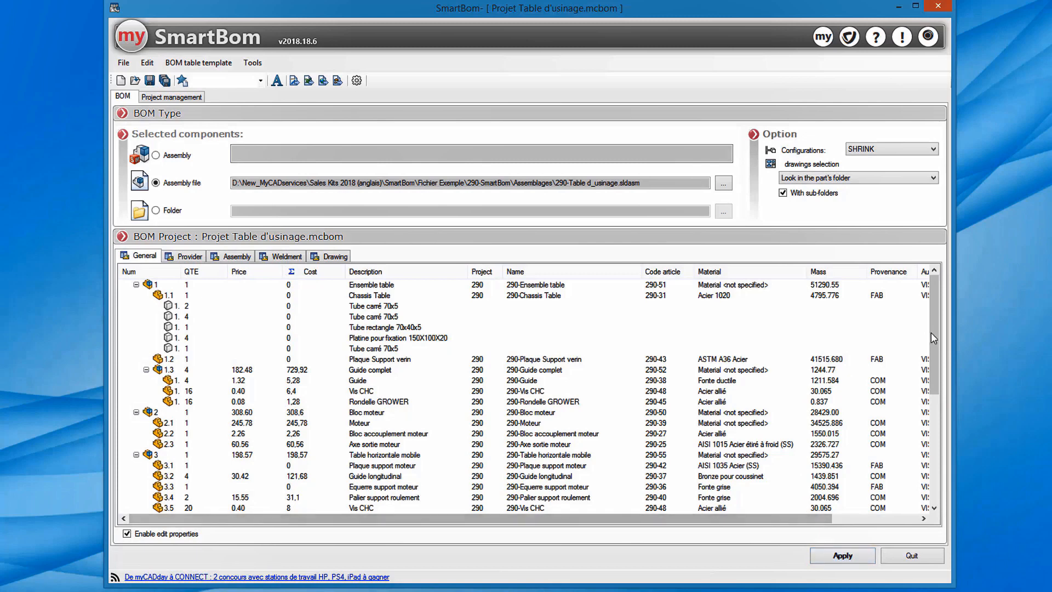
mouse_move(933, 342)
left_mouse_down()
mouse_move(930, 405)
mouse_move(935, 328)
left_mouse_up()
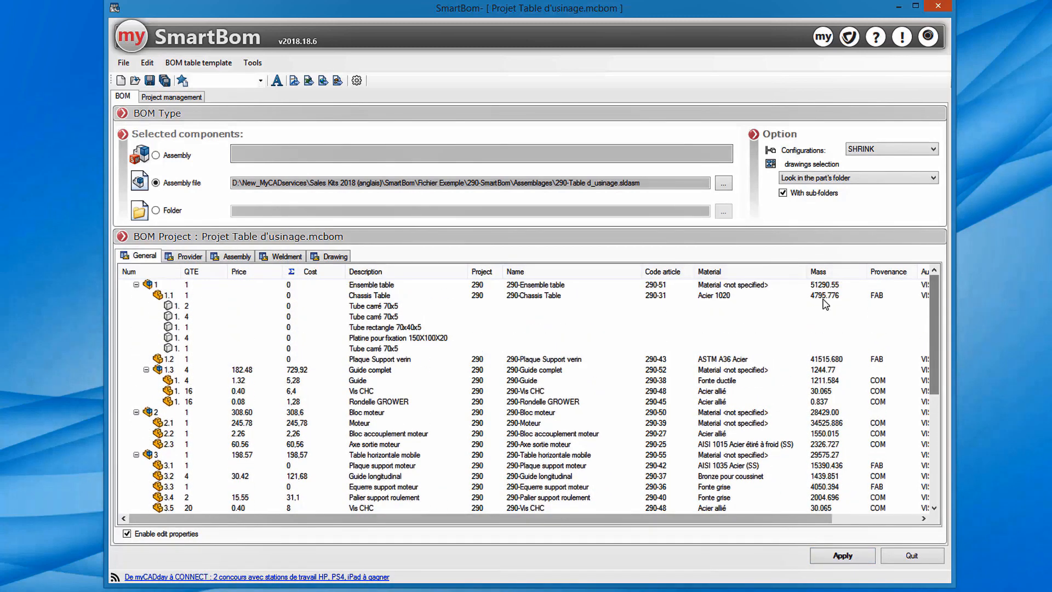
Move the Provenance column of the Provider BOM between the Project and Name columns.
left_click(196, 258)
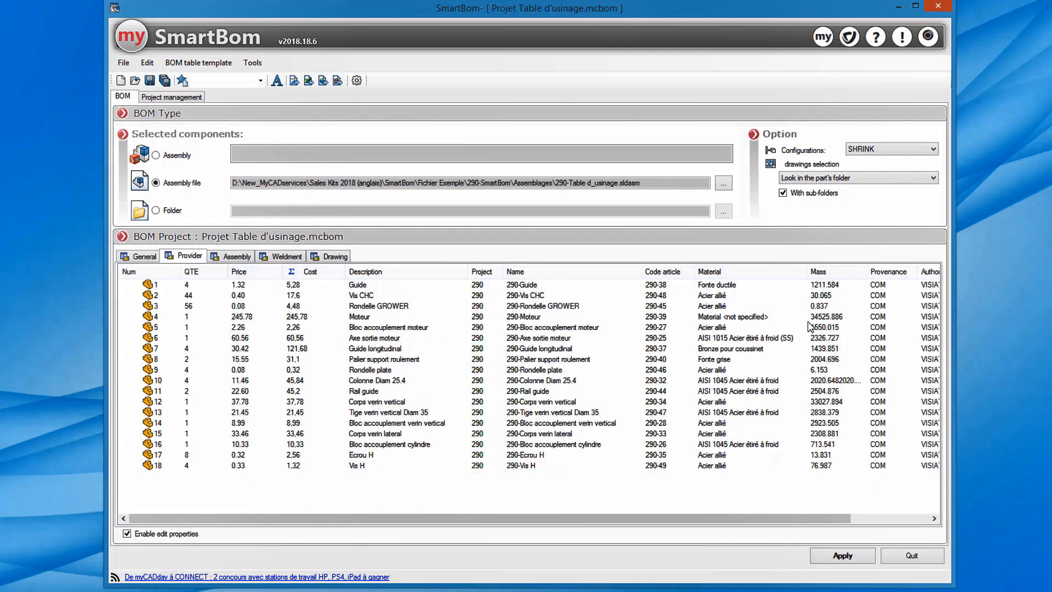
left_click_drag(887, 272, 543, 280)
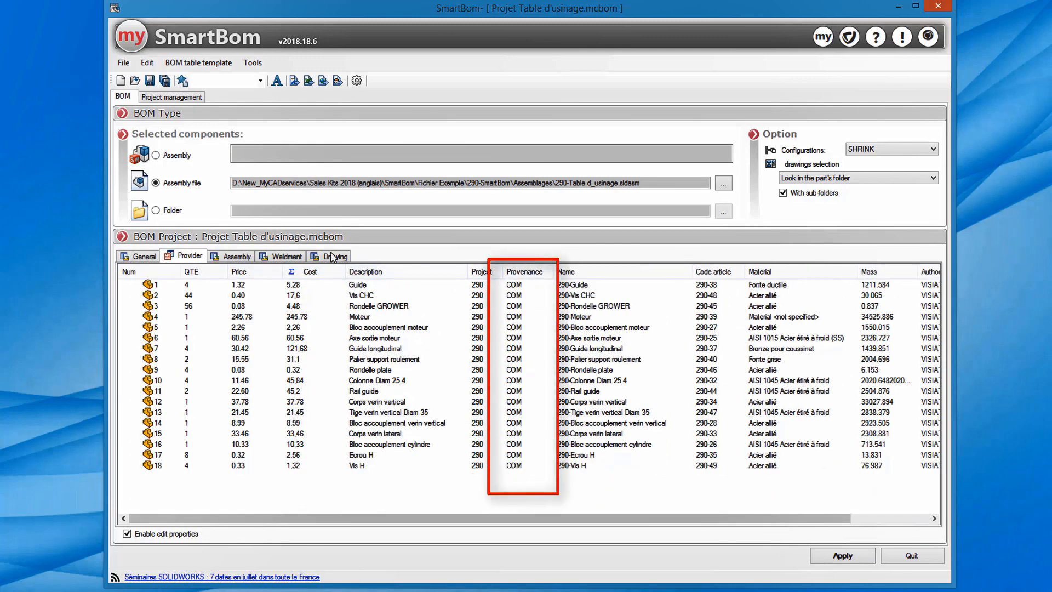
Examine the generated Assembly, Weldment and Drawing BOMs and return to the General BOM.
left_click(232, 258)
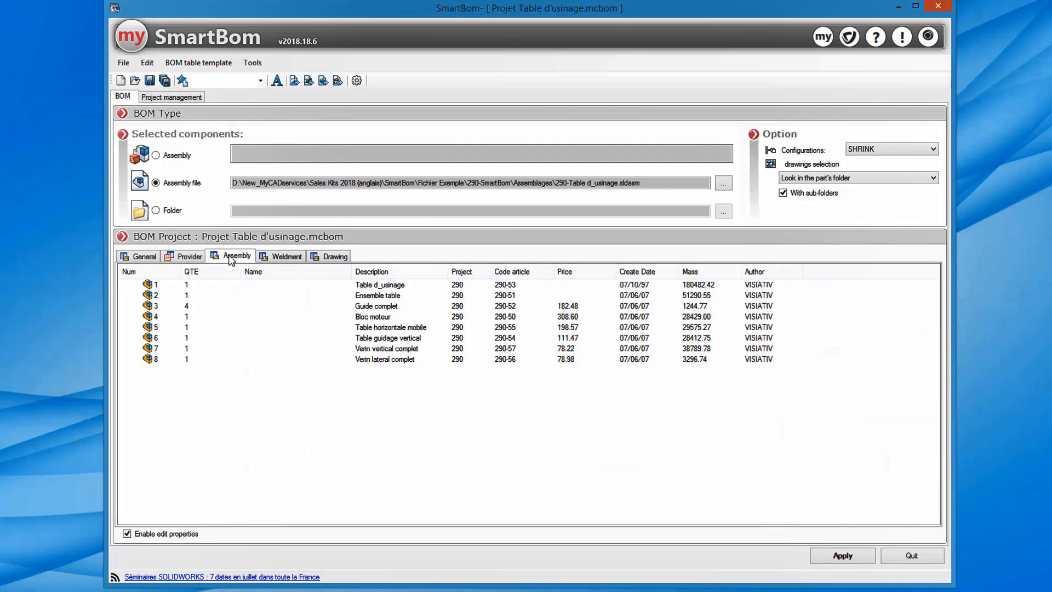
left_click(284, 258)
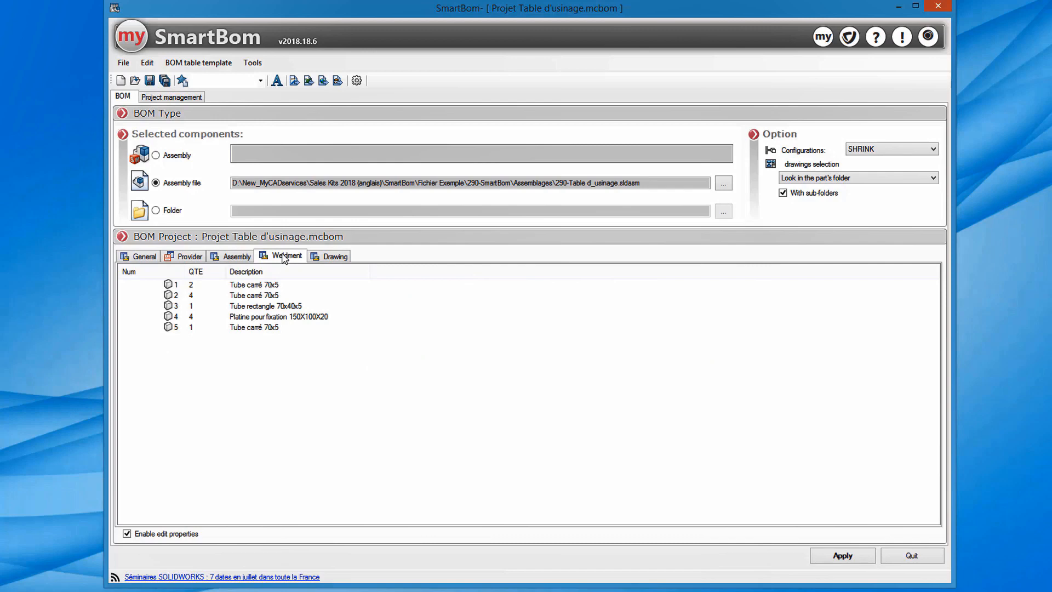
left_click(334, 257)
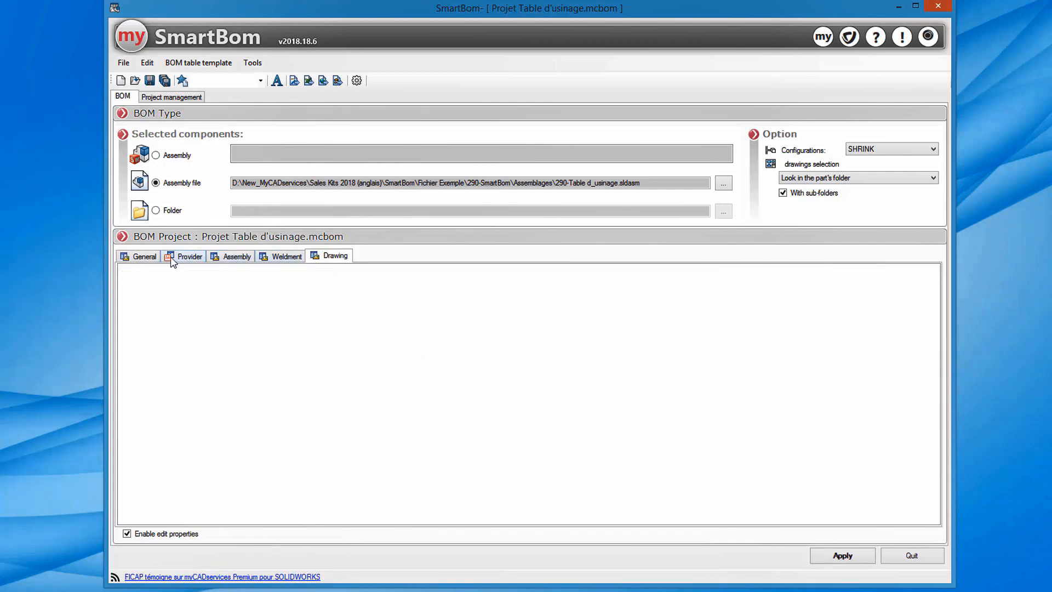
left_click(145, 257)
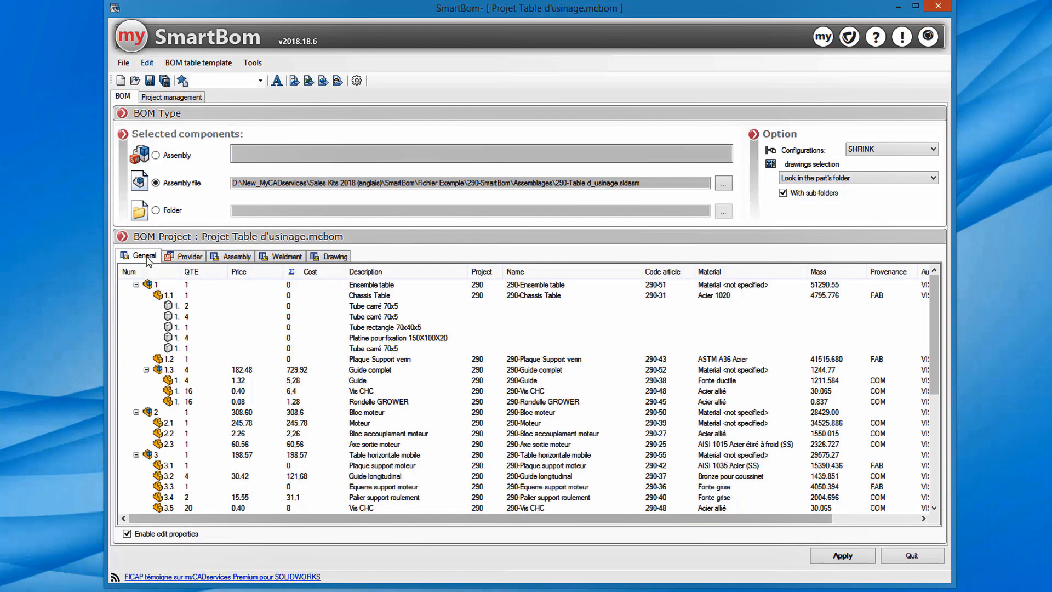
Review the project's BOM options and conditions, including the Provider BOM's property value condition, and return to the BOM lists.
left_click(173, 98)
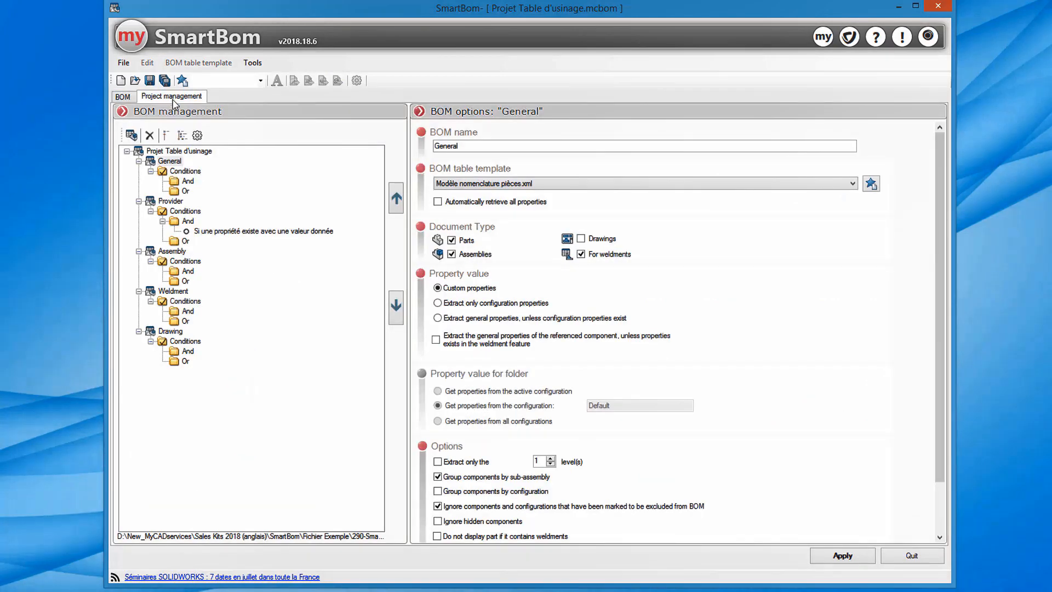
left_click(184, 171)
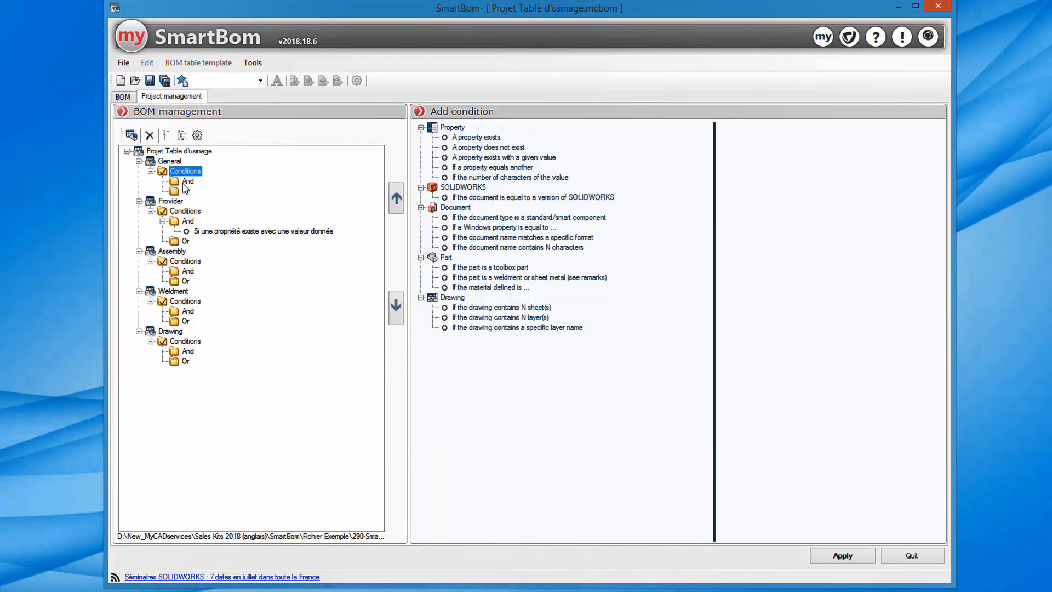
left_click(182, 201)
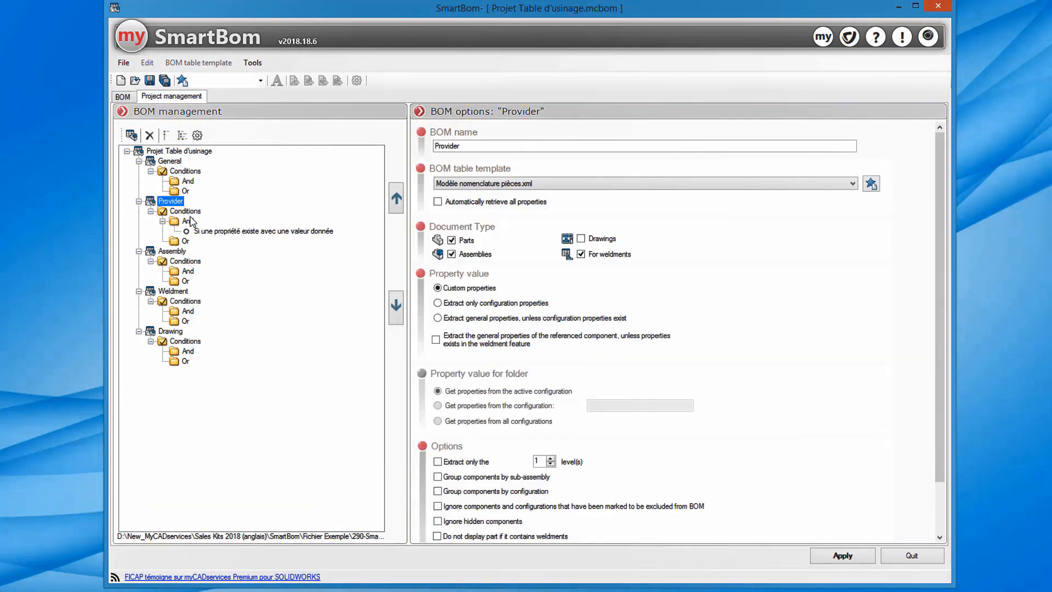
left_click(212, 233)
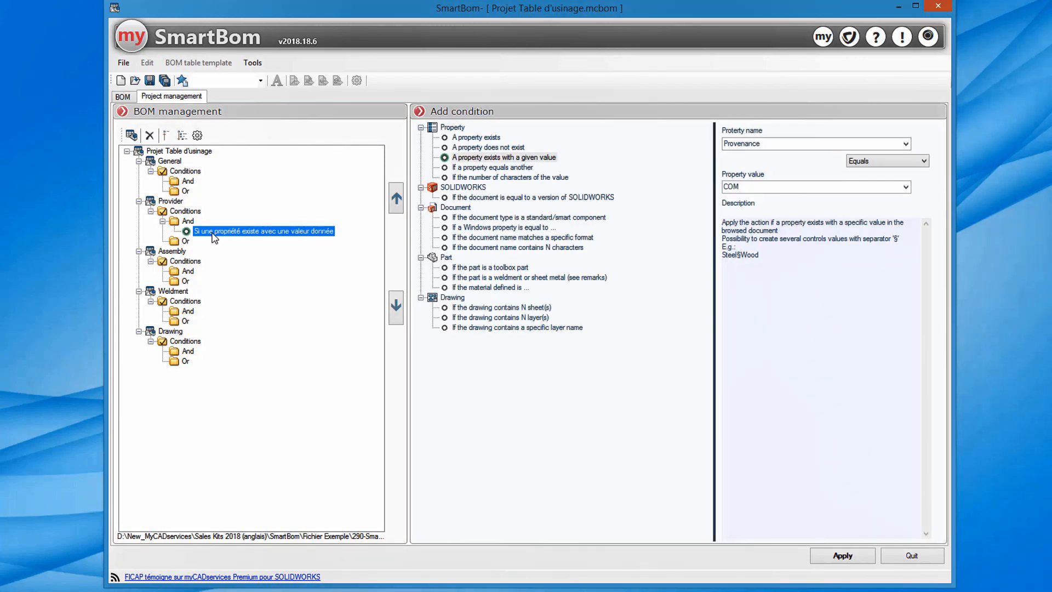
left_click(123, 97)
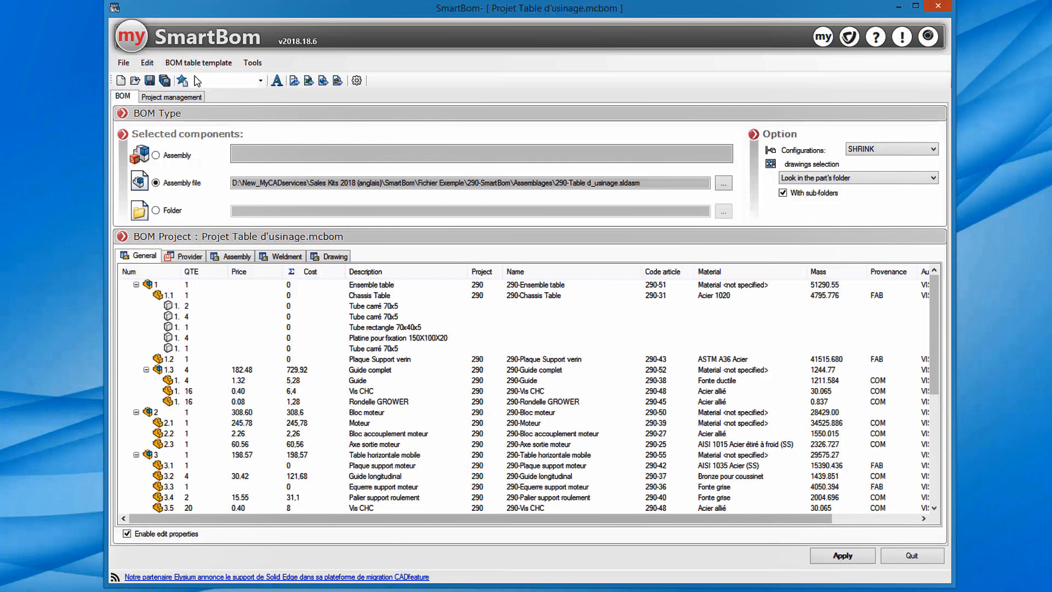
Export the project's BOMs to Excel, check the workbook's General, Provider, Assembly and Weldment sheets, and close the open workbooks.
left_click(310, 81)
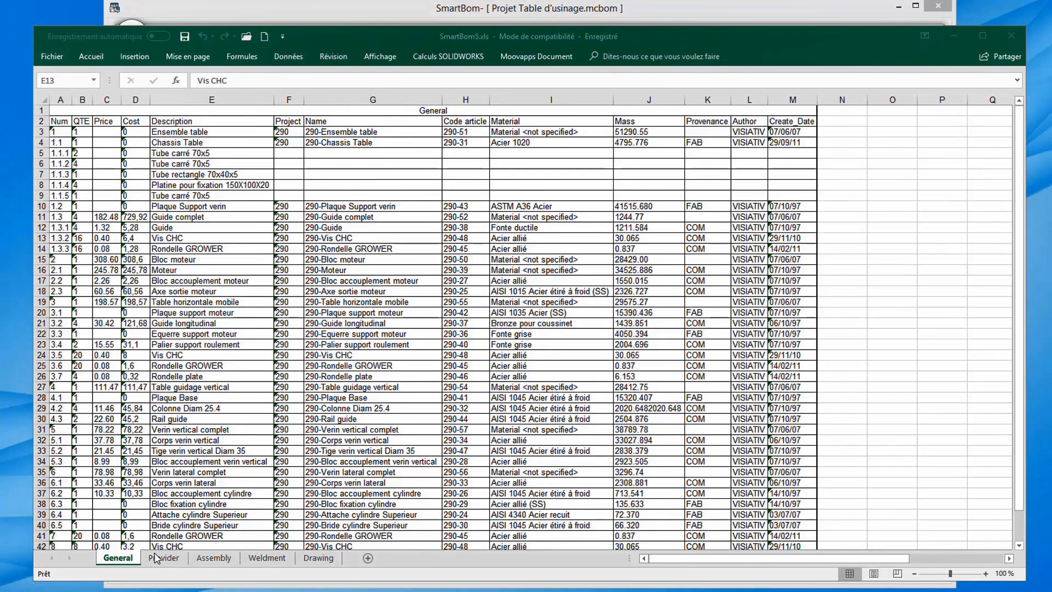
left_click(159, 558)
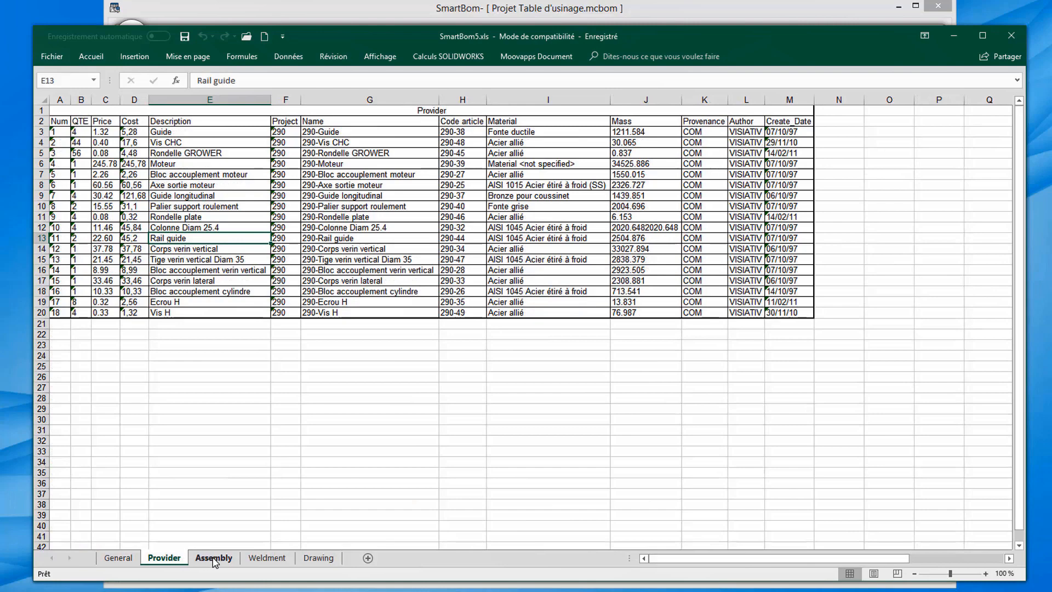
left_click(213, 558)
left_click(269, 558)
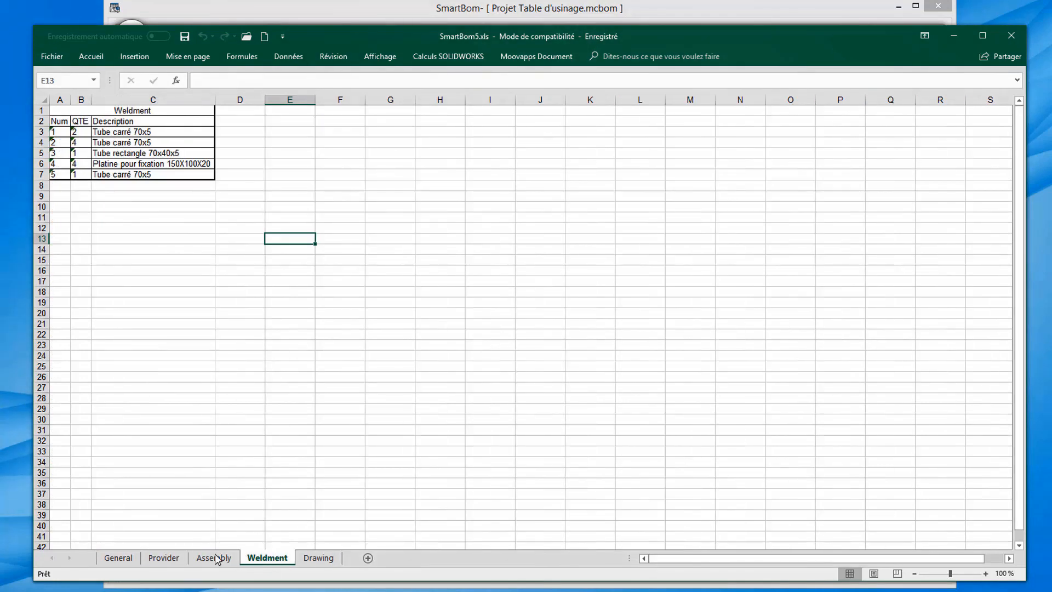
left_click(118, 558)
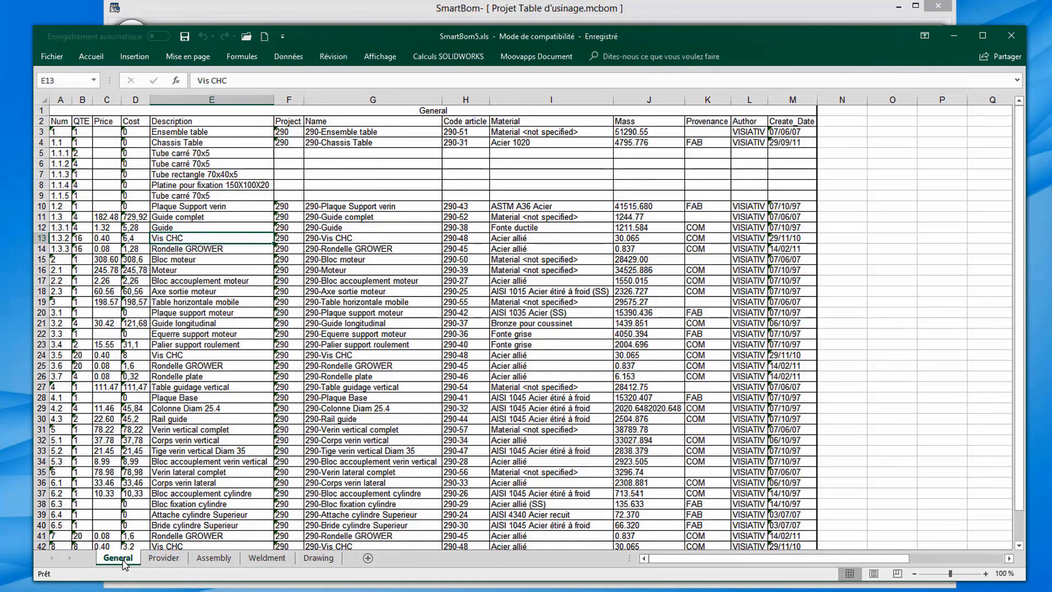
left_click(1013, 37)
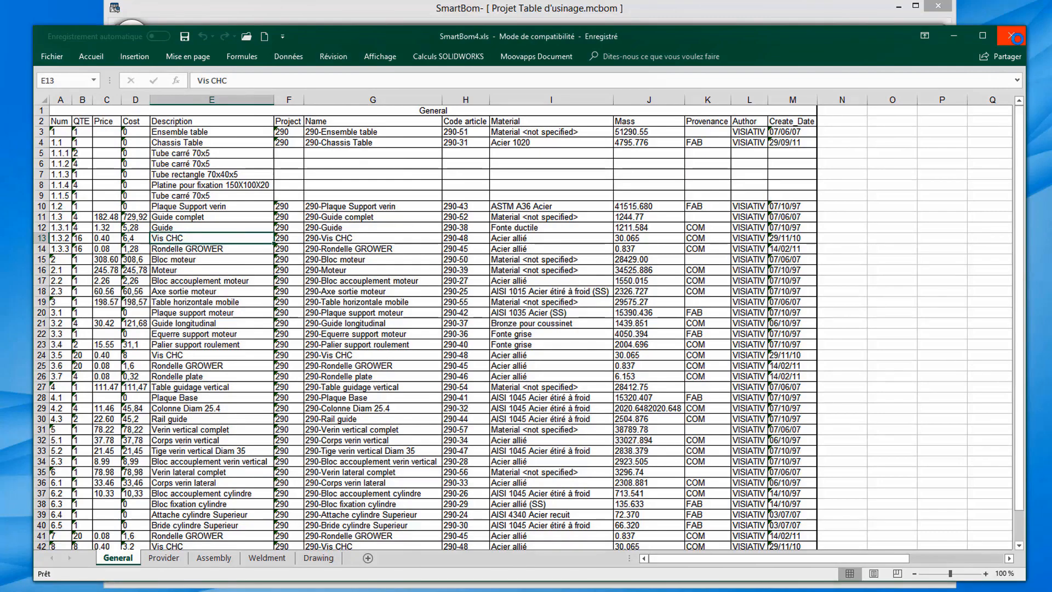
left_click(1016, 38)
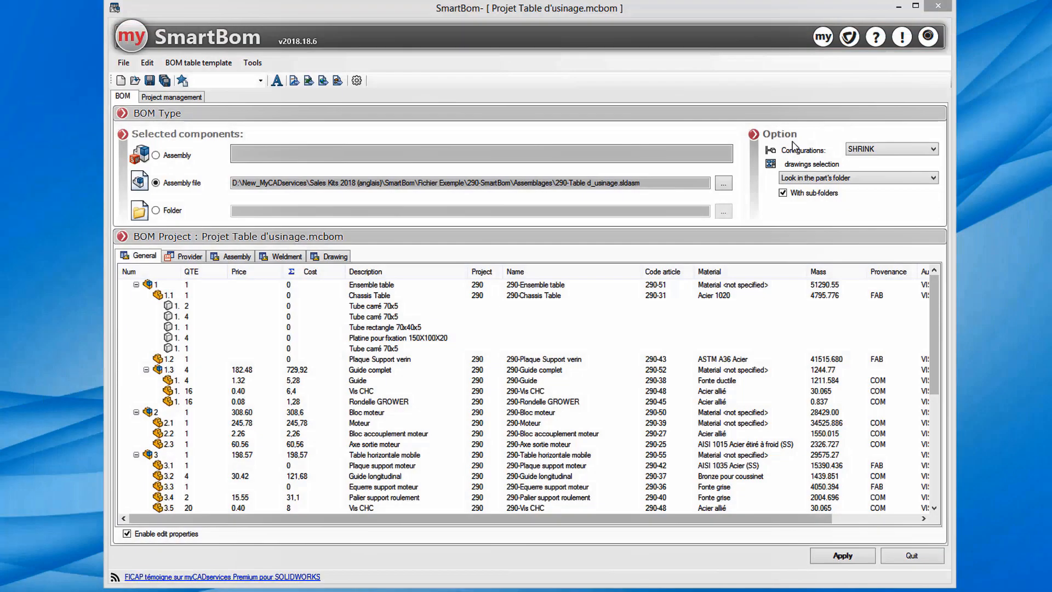
Review the Excel export and Text export settings in the SmartBom options.
left_click(253, 64)
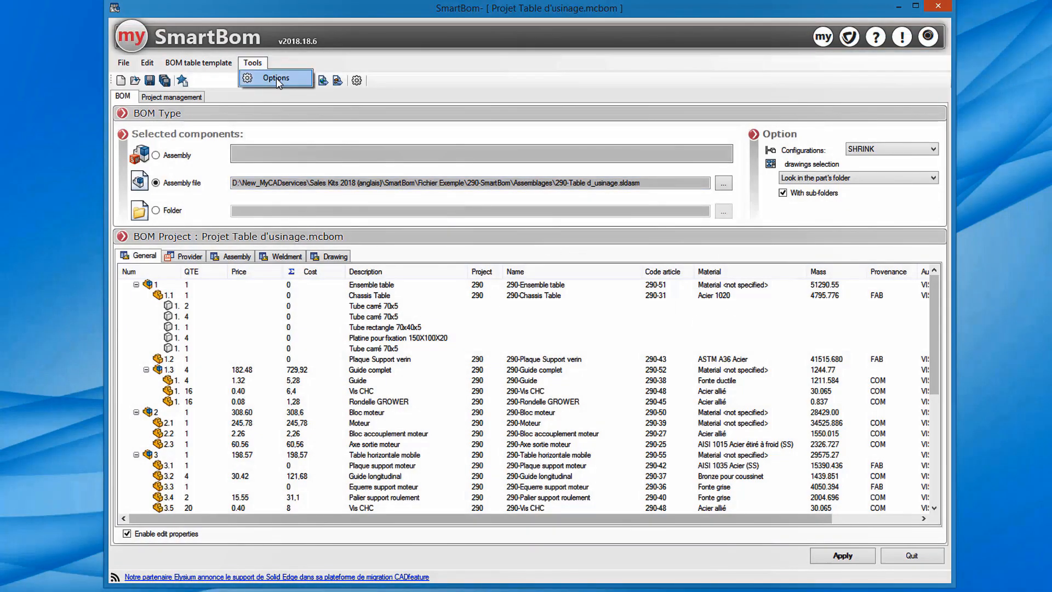
left_click(276, 78)
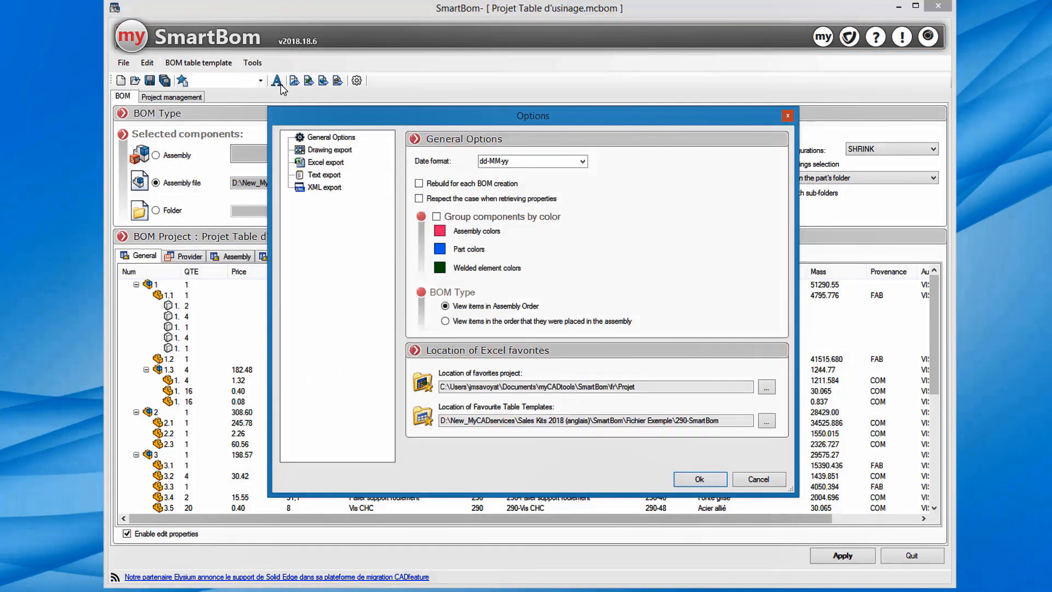
left_click(314, 162)
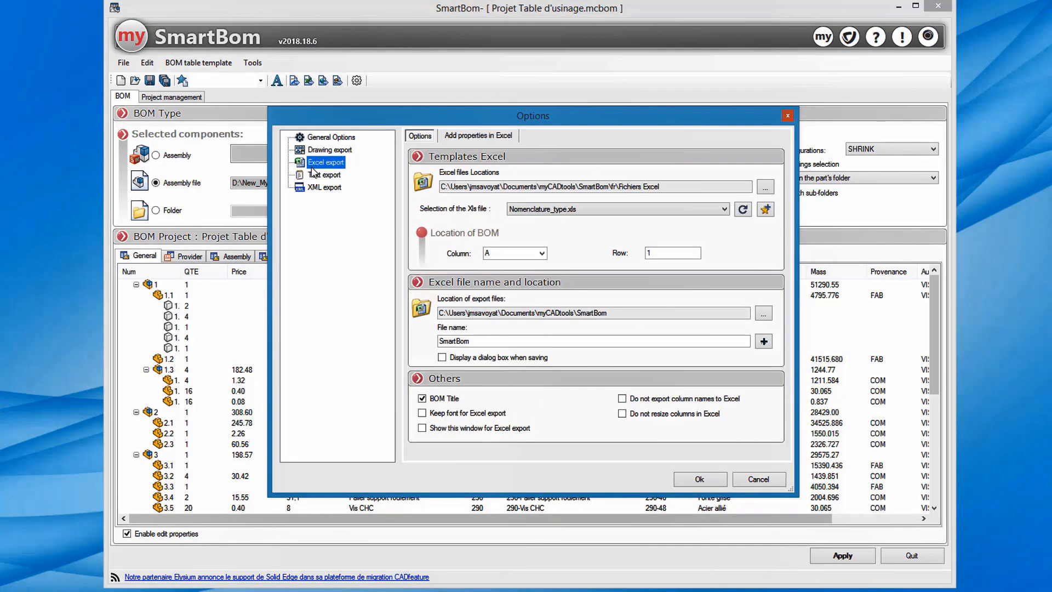
left_click(314, 174)
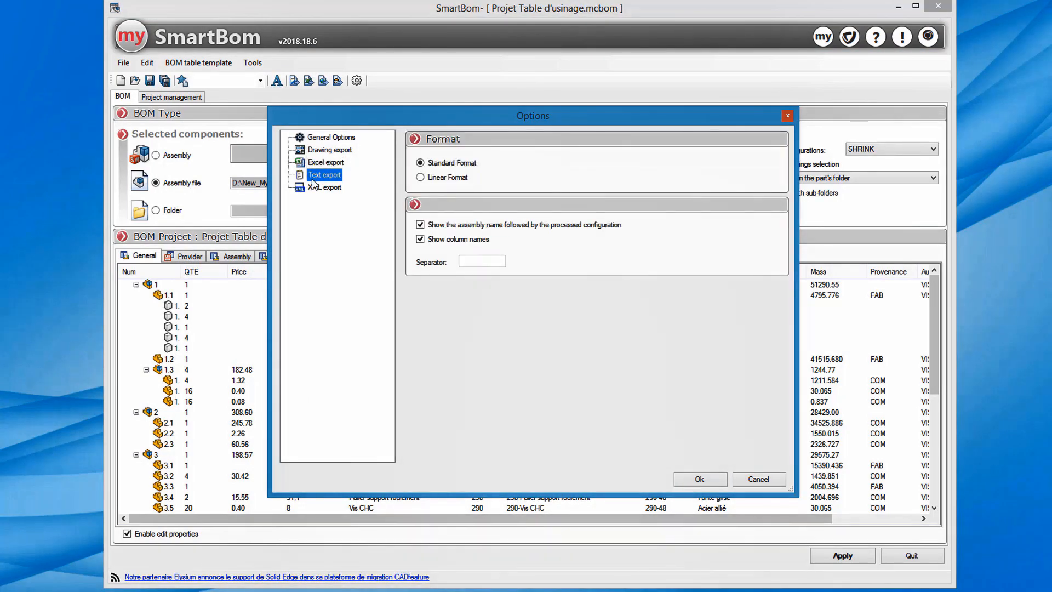
Enable grouping components by color in the general options, keeping the existing assembly color, and regenerate the BOMs.
left_click(317, 138)
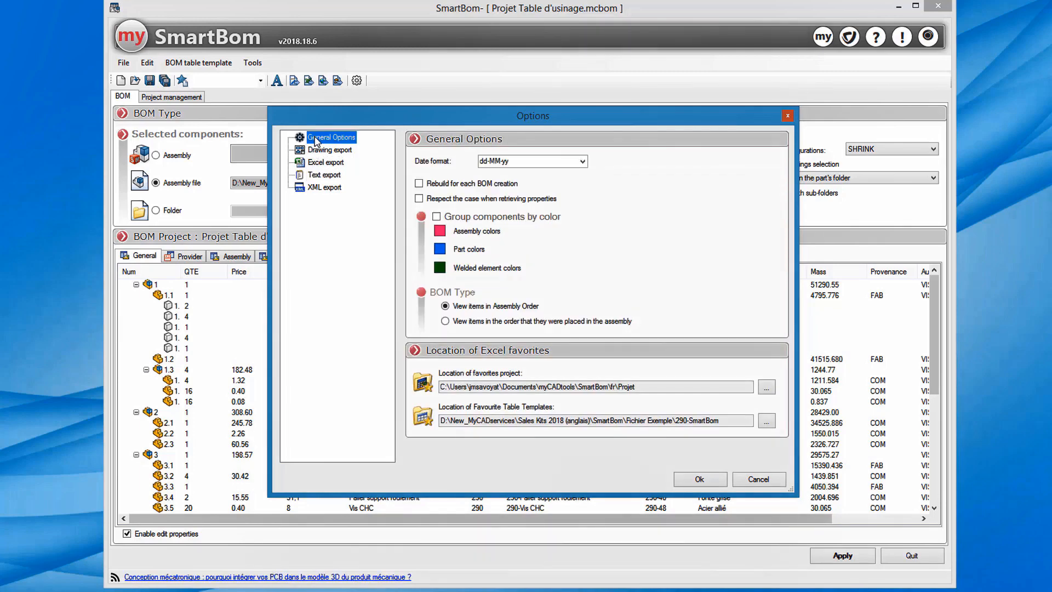
left_click(437, 217)
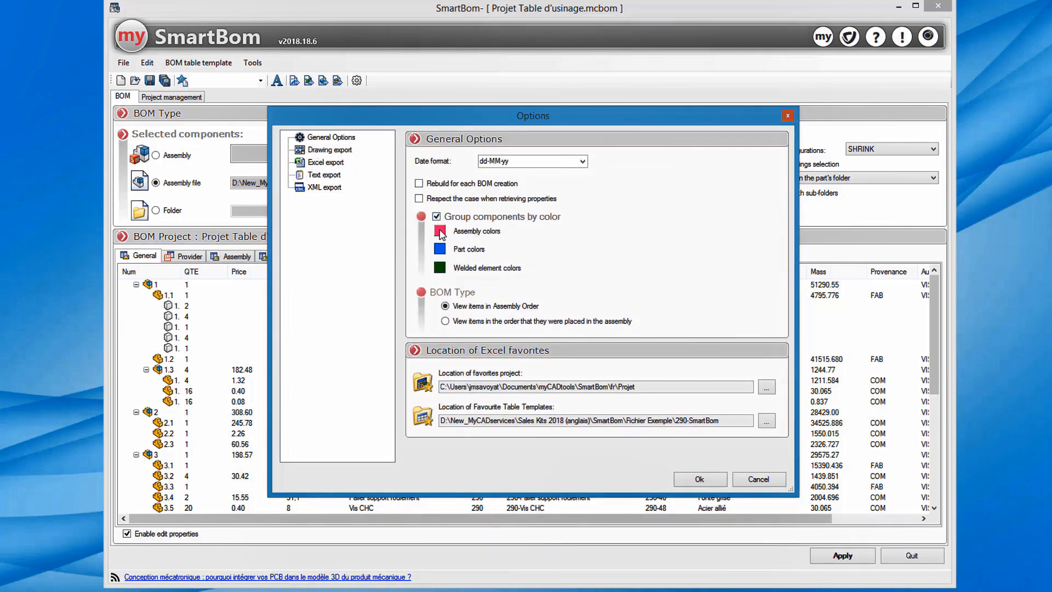
left_click(440, 231)
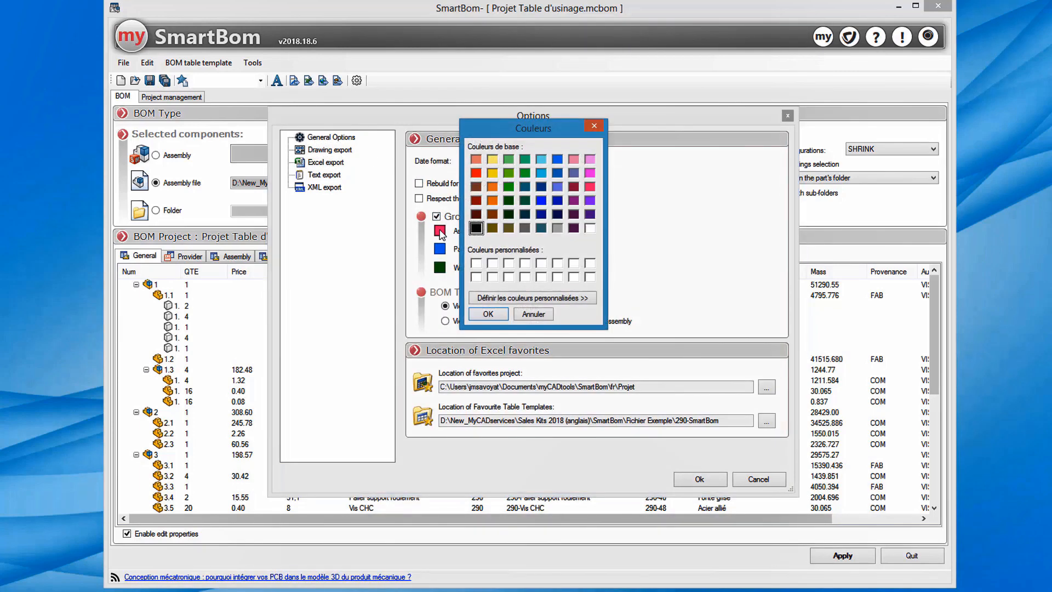
left_click(534, 315)
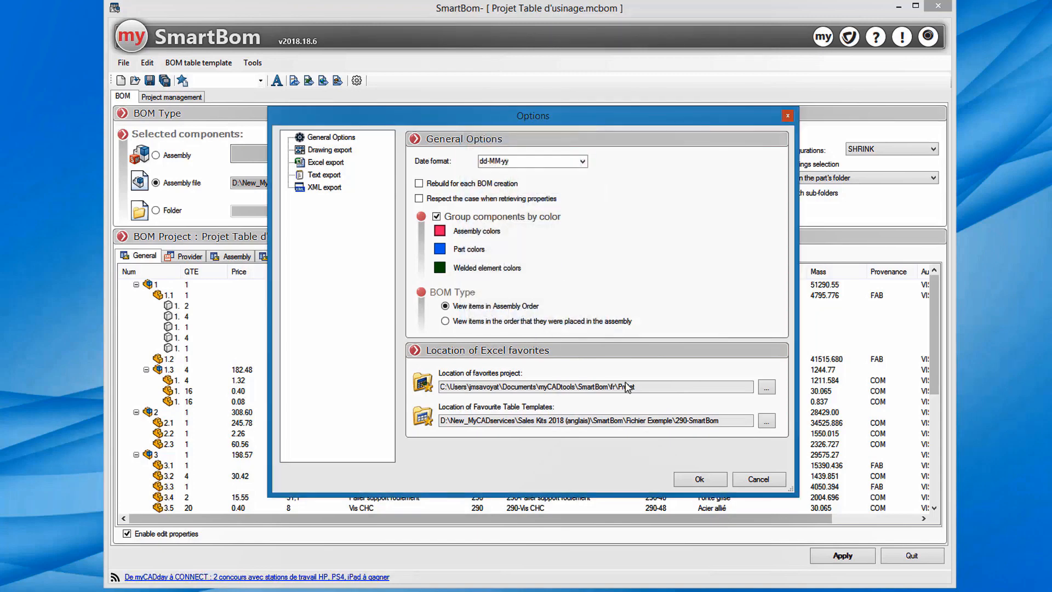
left_click(713, 479)
left_click(838, 558)
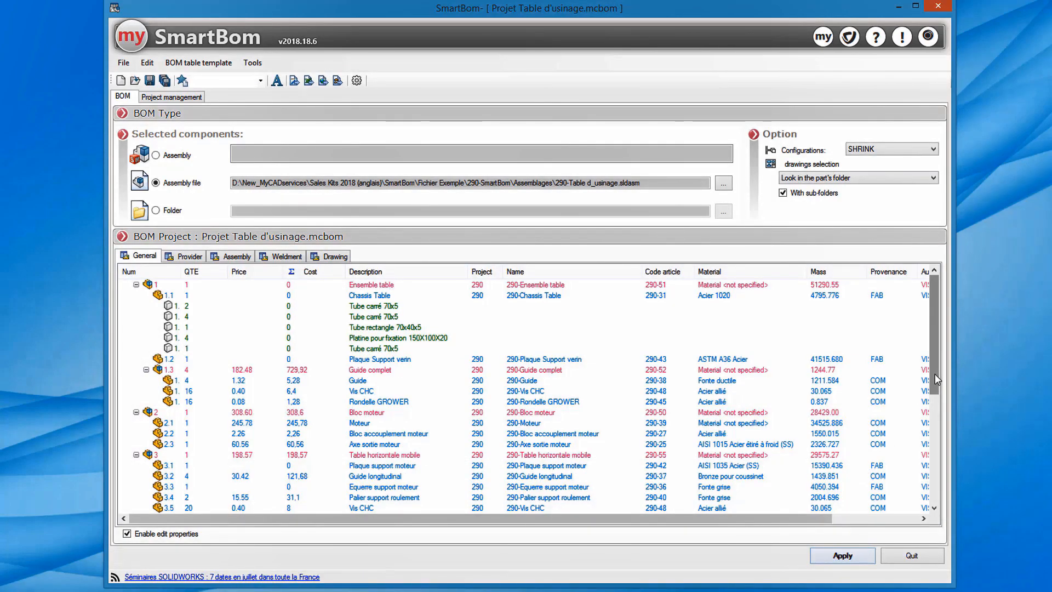
Look over the component coloring in the General, Provider, Assembly and Weldment BOMs, and return to the General BOM.
mouse_move(938, 379)
left_mouse_down()
mouse_move(940, 478)
mouse_move(940, 370)
left_mouse_up()
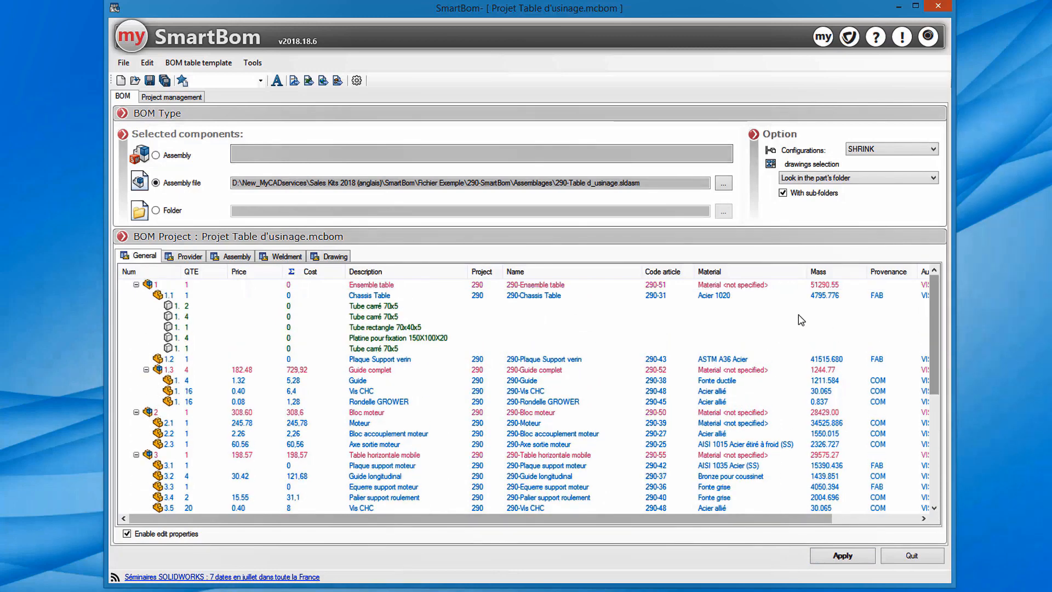
left_click(189, 257)
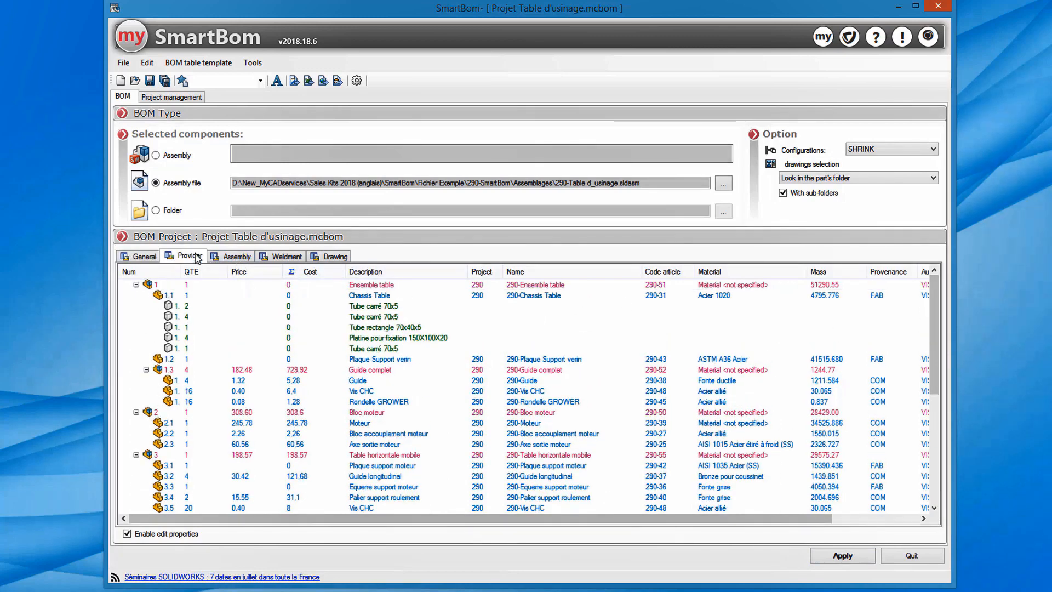
left_click(232, 257)
left_click(281, 258)
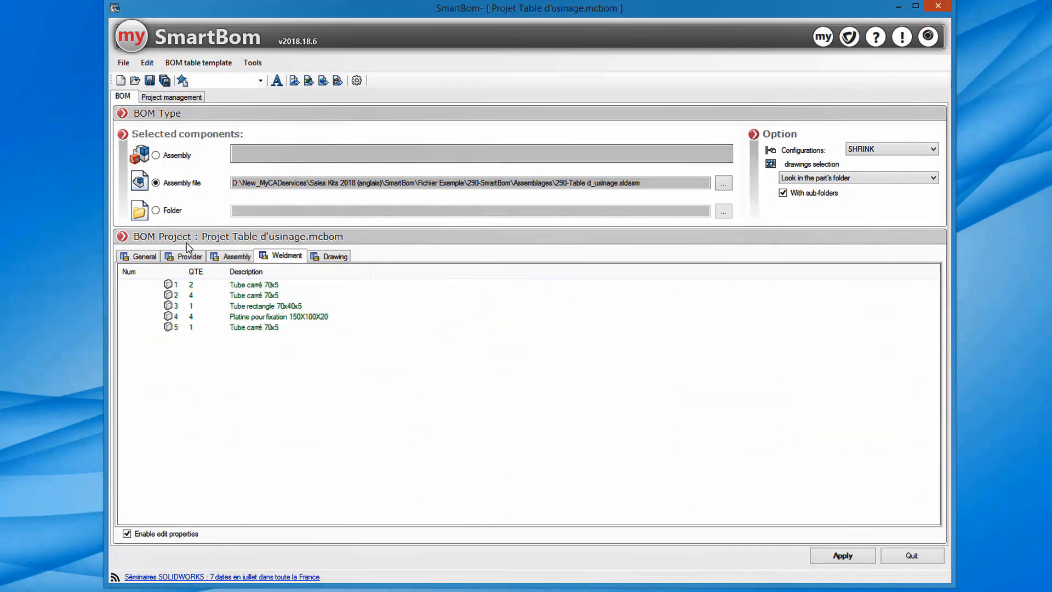
left_click(150, 258)
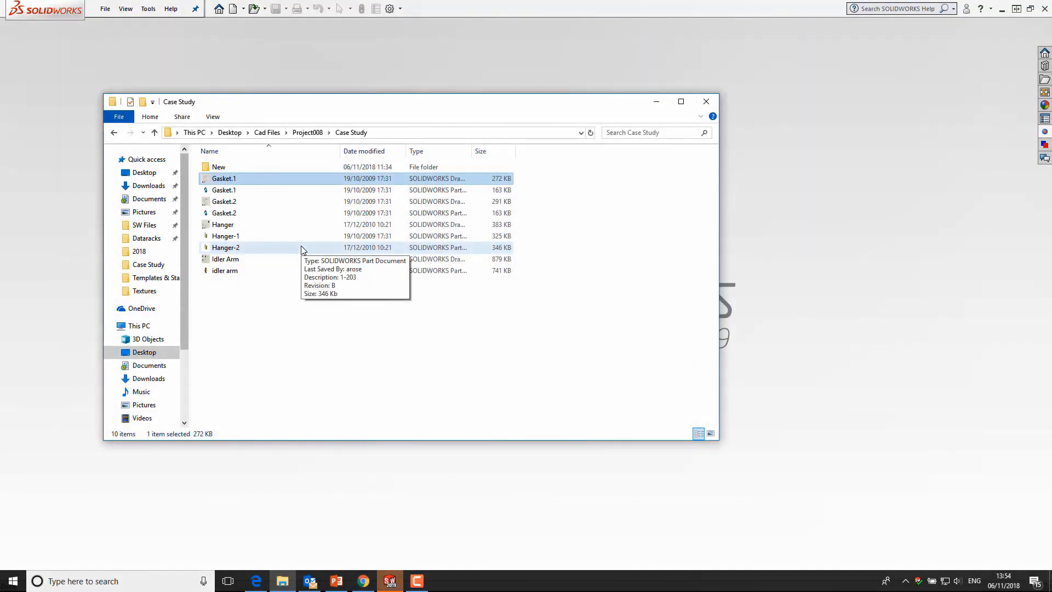
Switch to SOLIDWORKS, start the Integration tool from the Gasket.1 drawing, and create an action named Change Format.
left_click(390, 585)
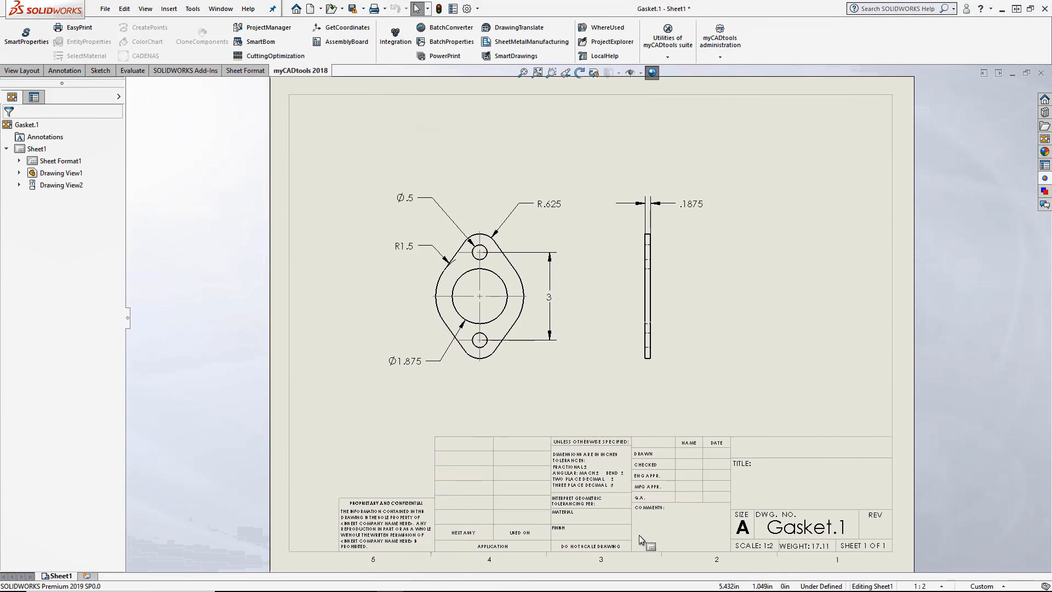
left_click(394, 38)
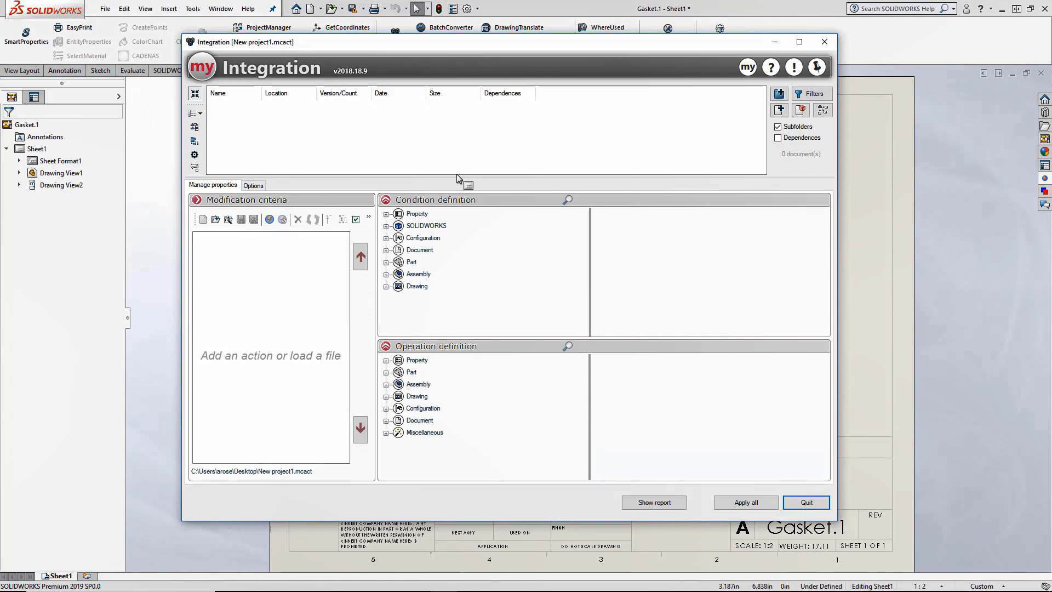
left_click(269, 219)
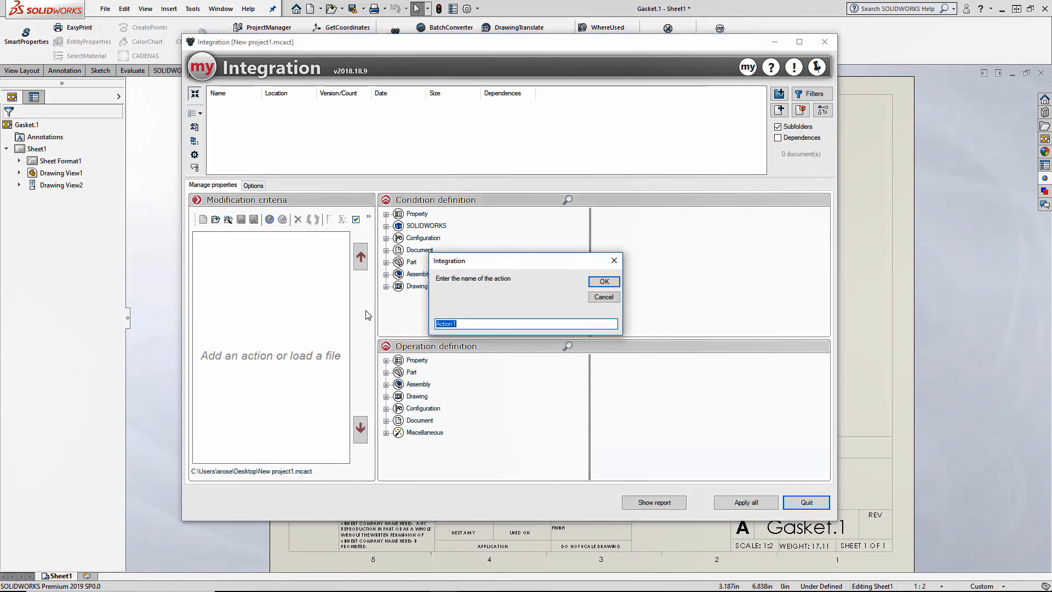
type("Change Forma")
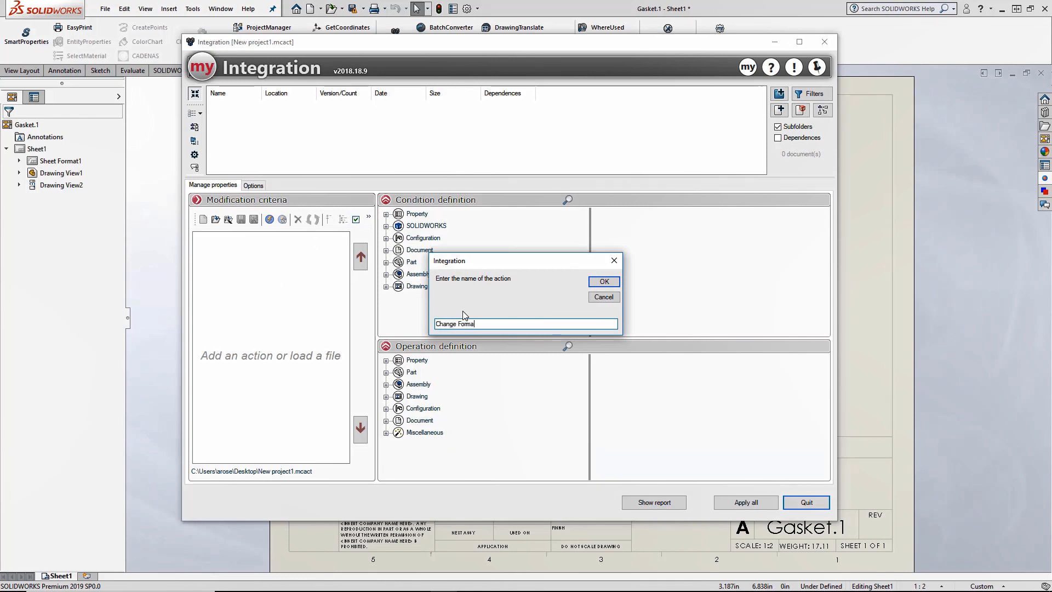
type("t")
key("Return")
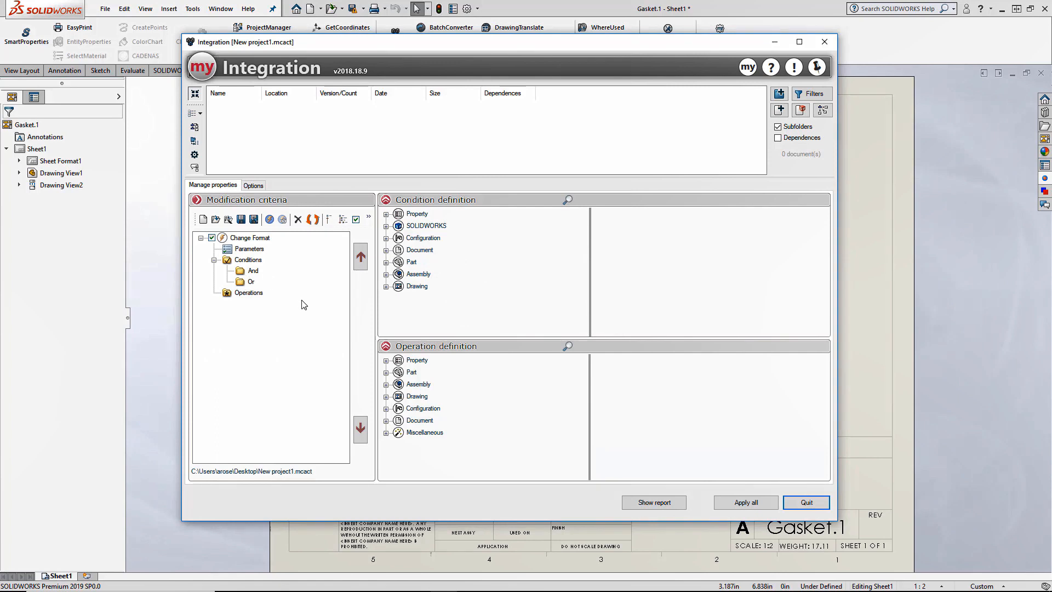
Add the document condition "If the document is a drawing" to the And group of the Change Format action.
left_click(387, 215)
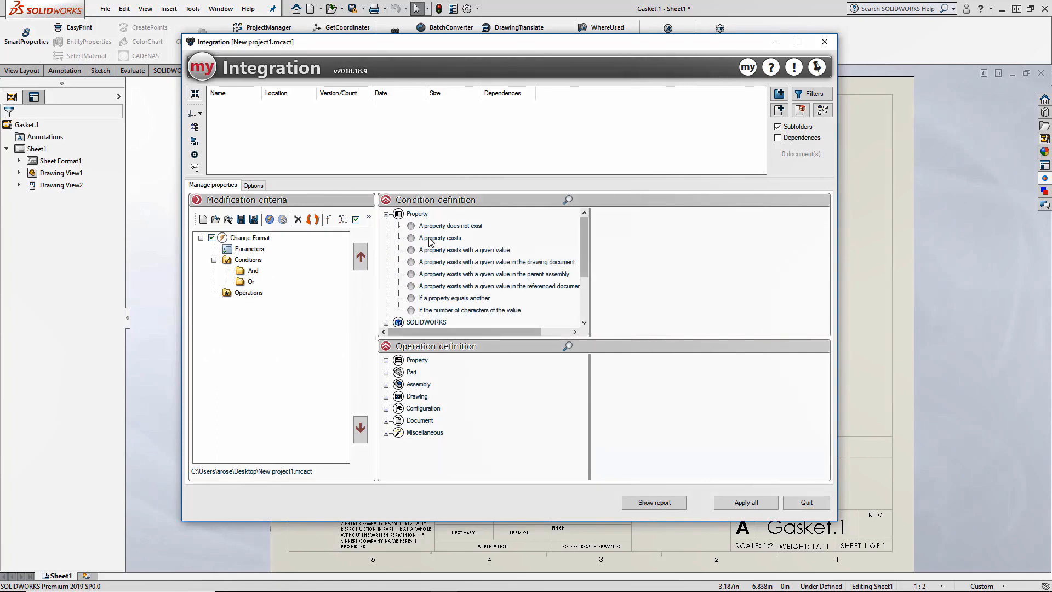
scroll(397, 280, "down", 2)
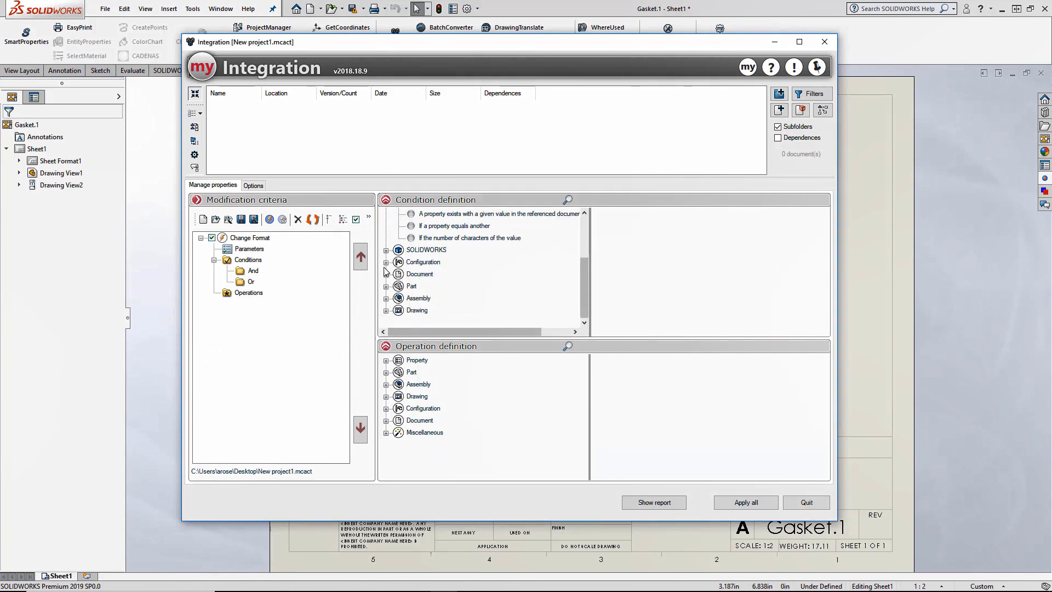
left_click(386, 262)
scroll(455, 322, "down", 1)
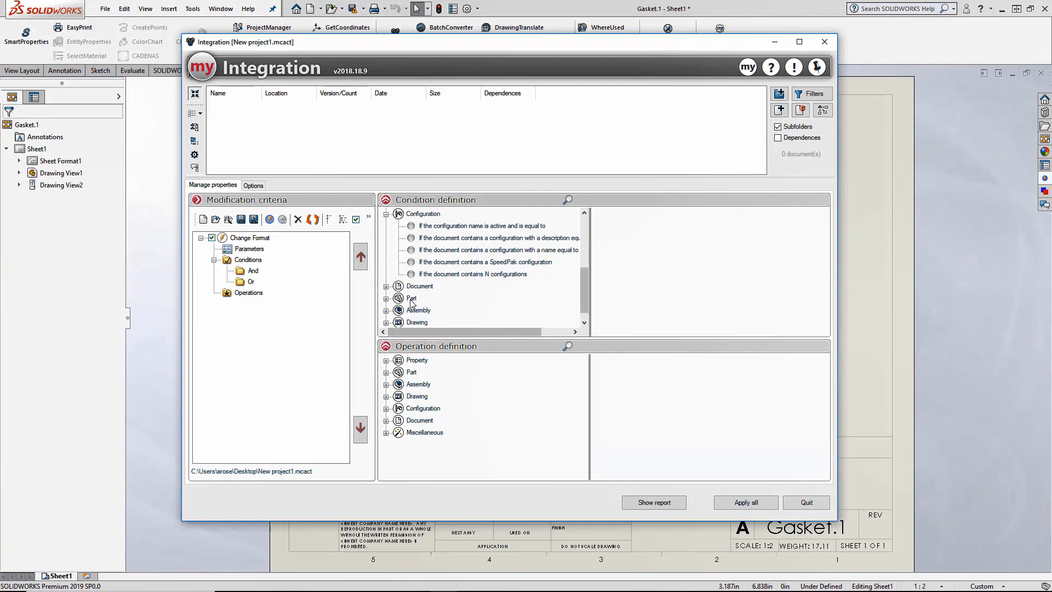
left_click(386, 286)
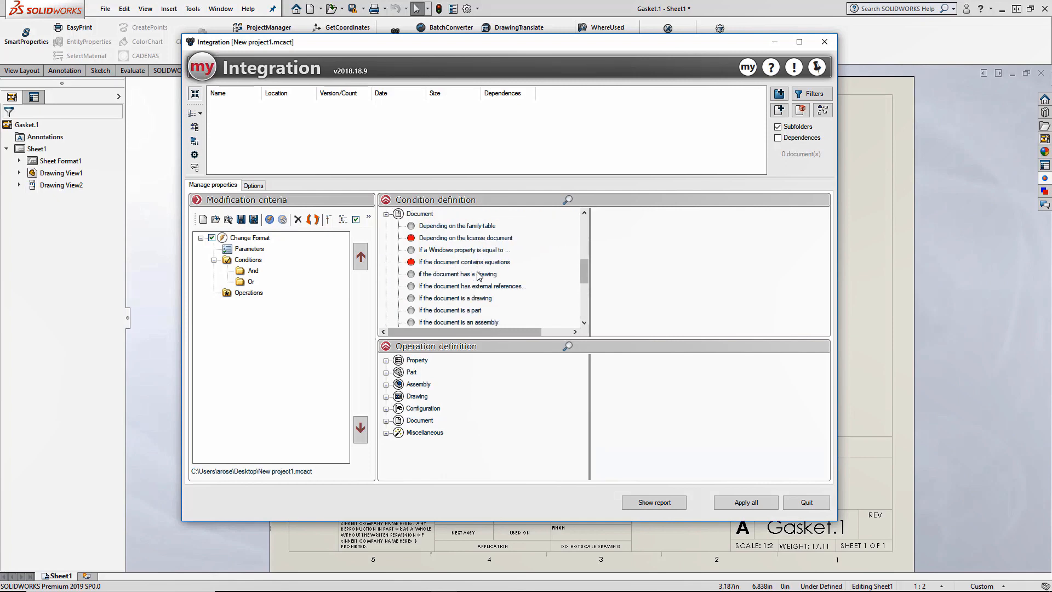
left_click(475, 299)
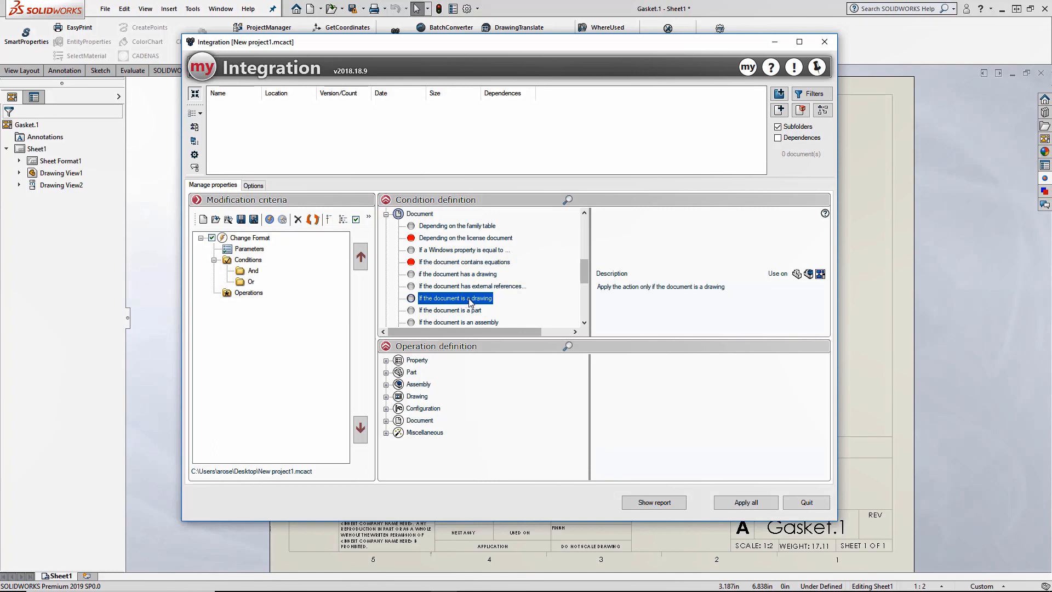
scroll(470, 303, "down", 1)
mouse_move(484, 263)
left_mouse_down()
mouse_move(251, 286)
mouse_move(254, 270)
left_mouse_up()
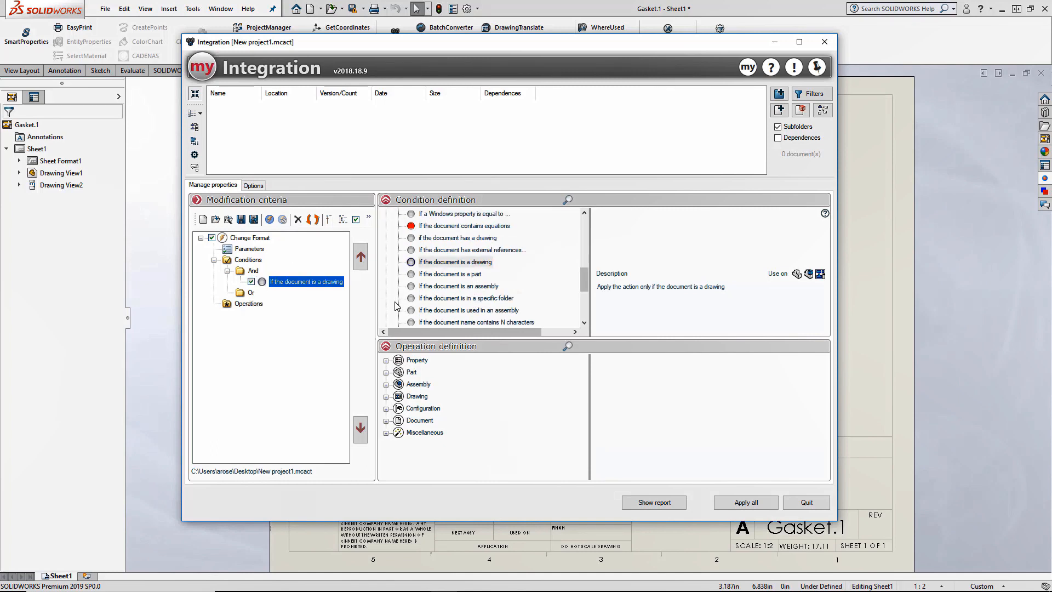
Add the condition "If the document is equal to a version of SOLIDWORKS" with 2017 and Smaller or equals under the drawing condition.
scroll(434, 276, "up", 1)
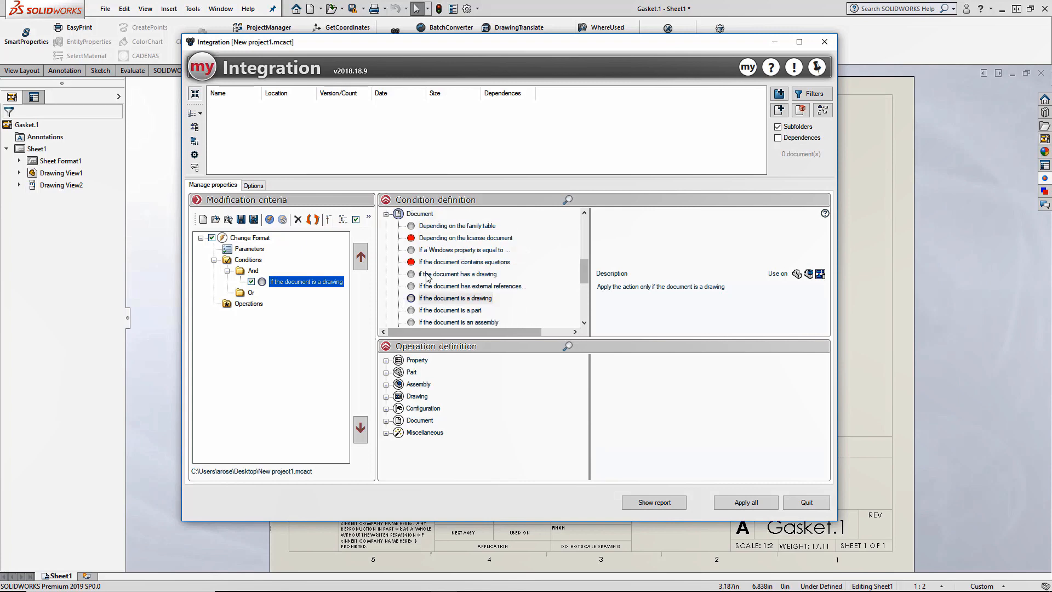
left_click(387, 215)
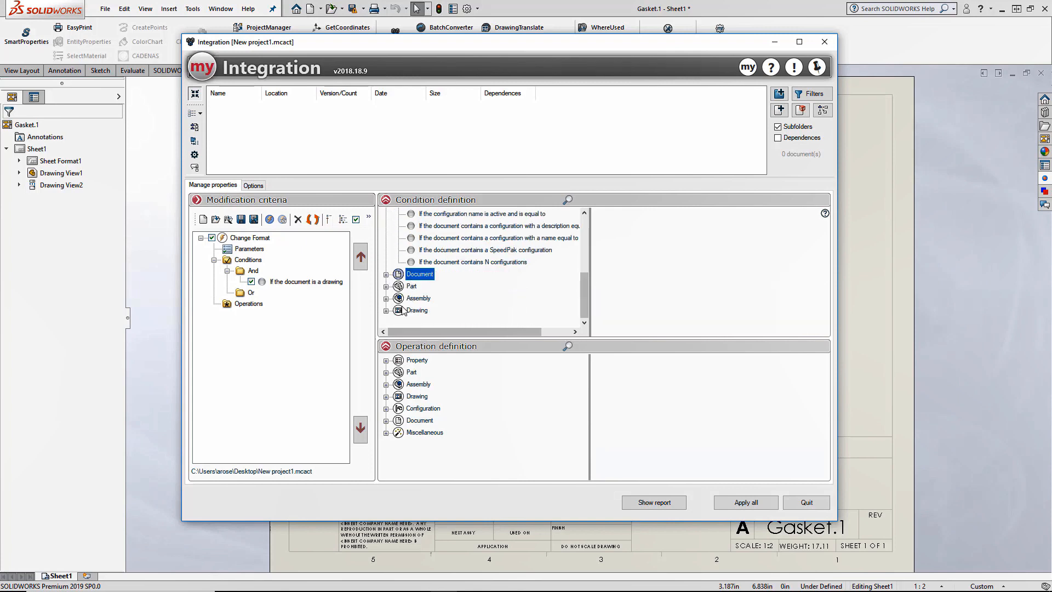
scroll(398, 276, "up", 2)
double_click(400, 263)
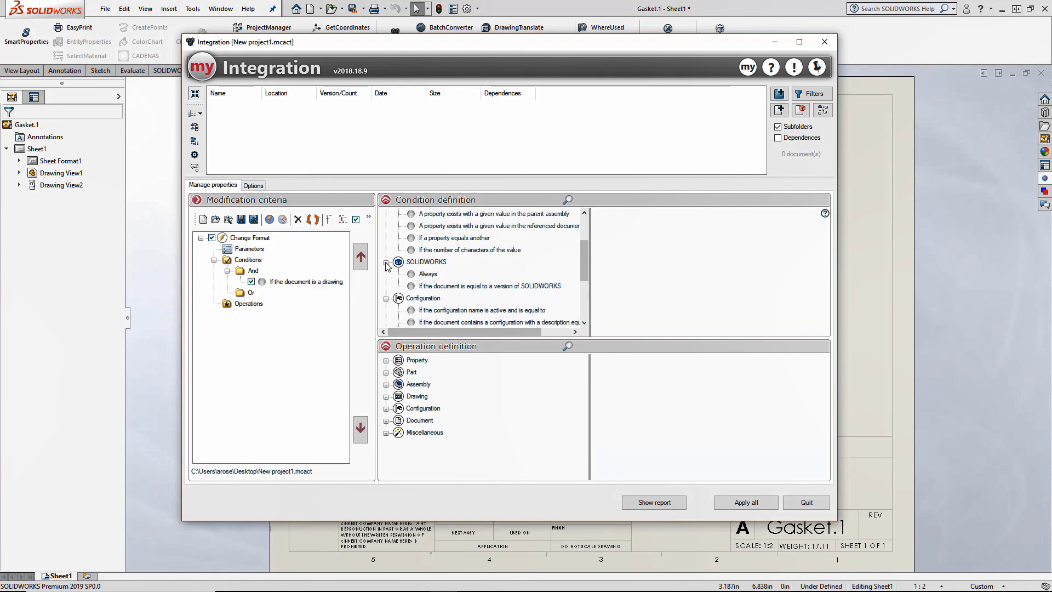
left_click(504, 288)
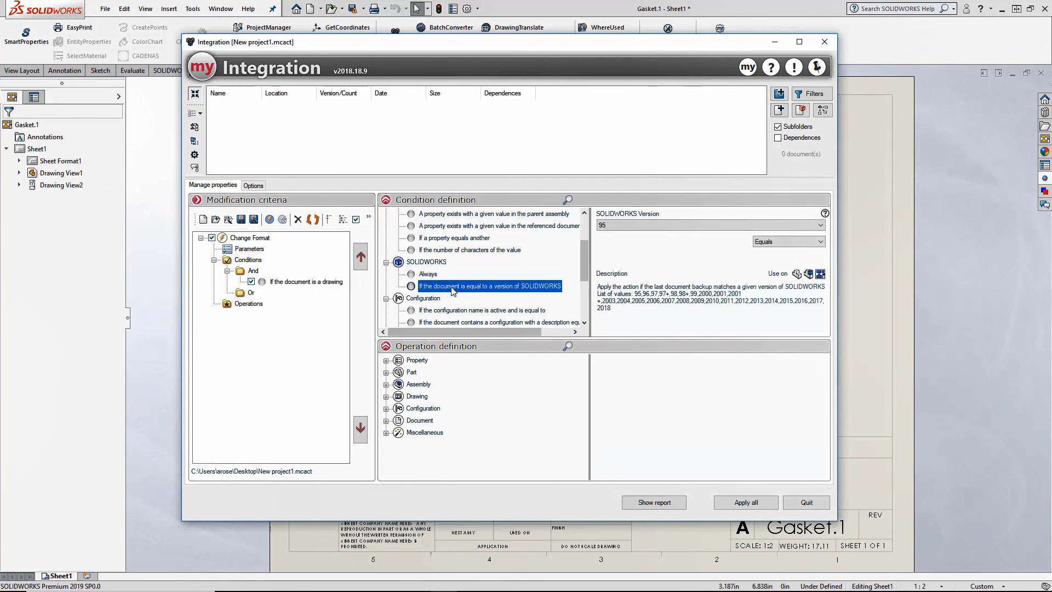
left_click(630, 225)
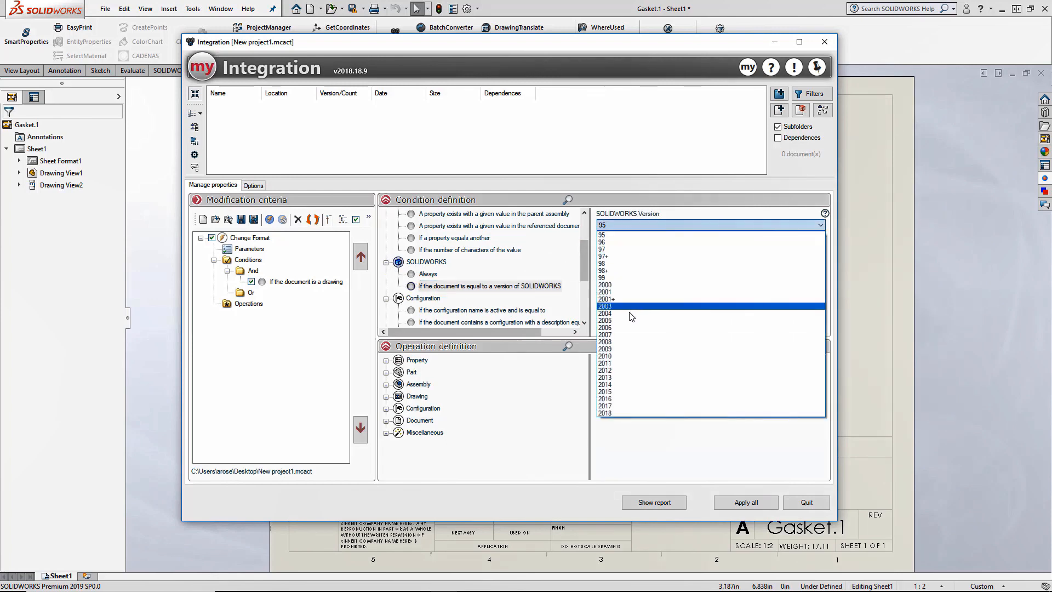
left_click(631, 406)
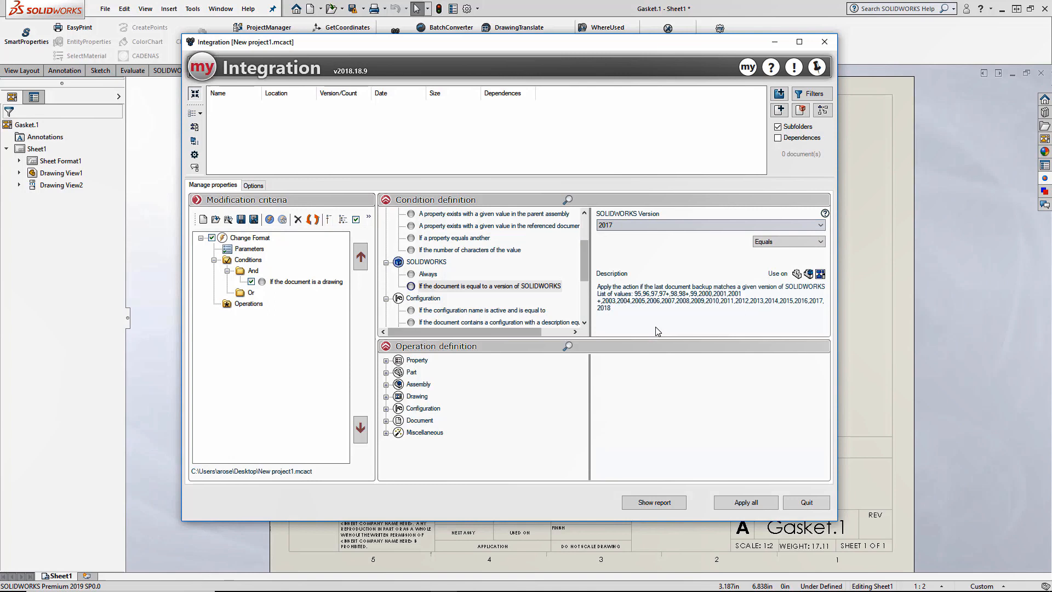
left_click(778, 241)
left_click(780, 272)
left_click_drag(490, 286, 269, 283)
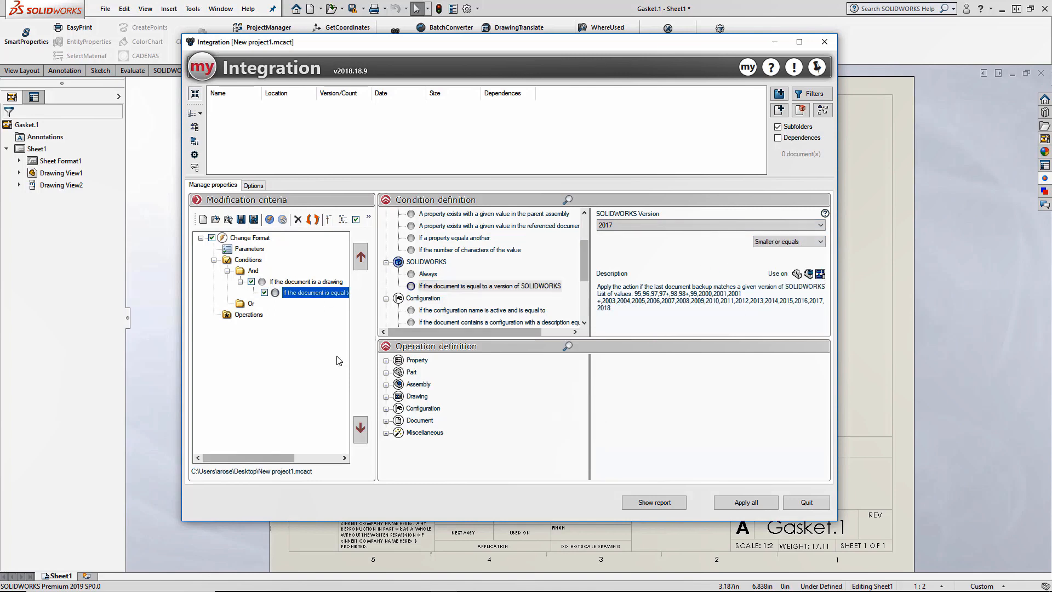
Add the drawing operation Replace sheet format to the action's Operations, using A3 sheet format.slddrt from D:\Templates & Standard Files.
left_click(489, 402)
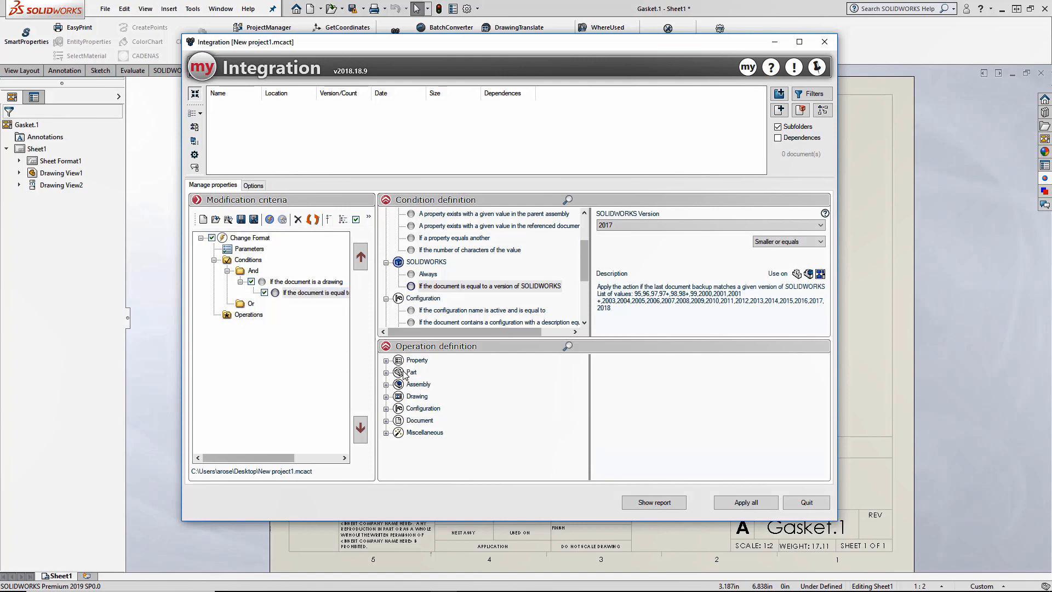
left_click(386, 396)
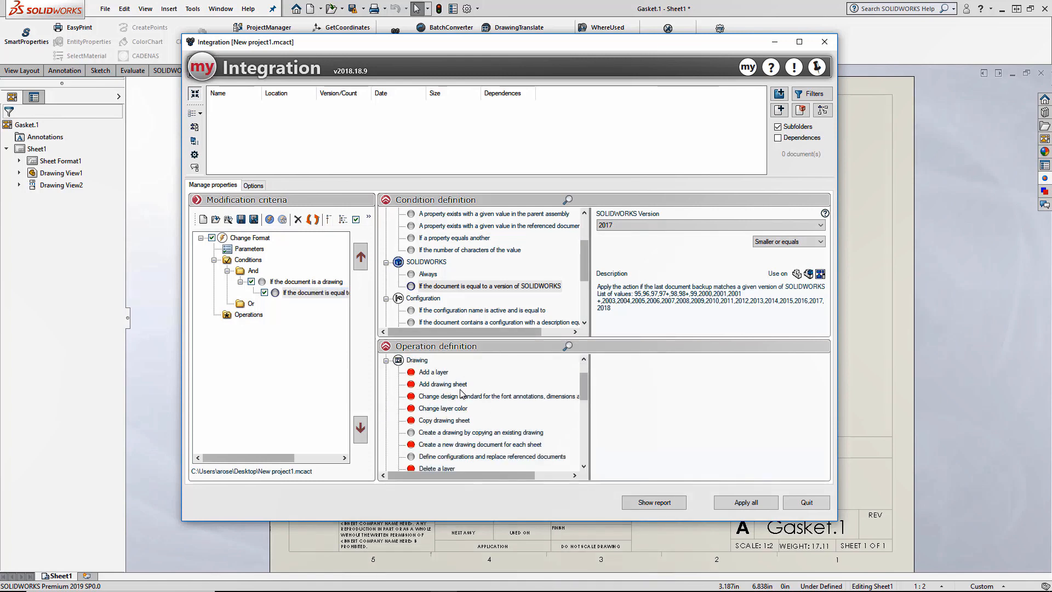
scroll(456, 421, "down", 8)
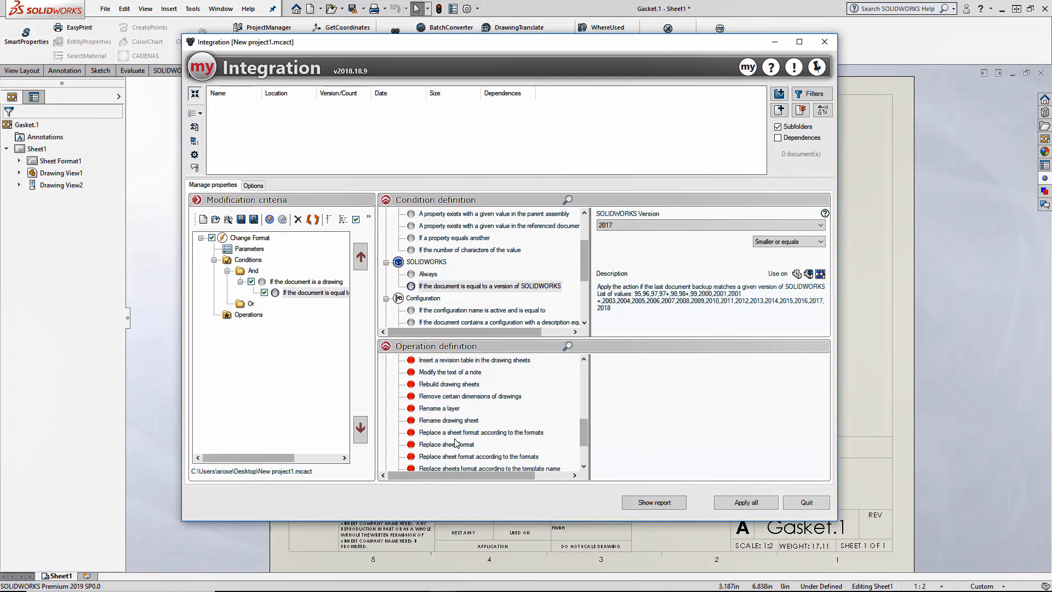
left_click(452, 409)
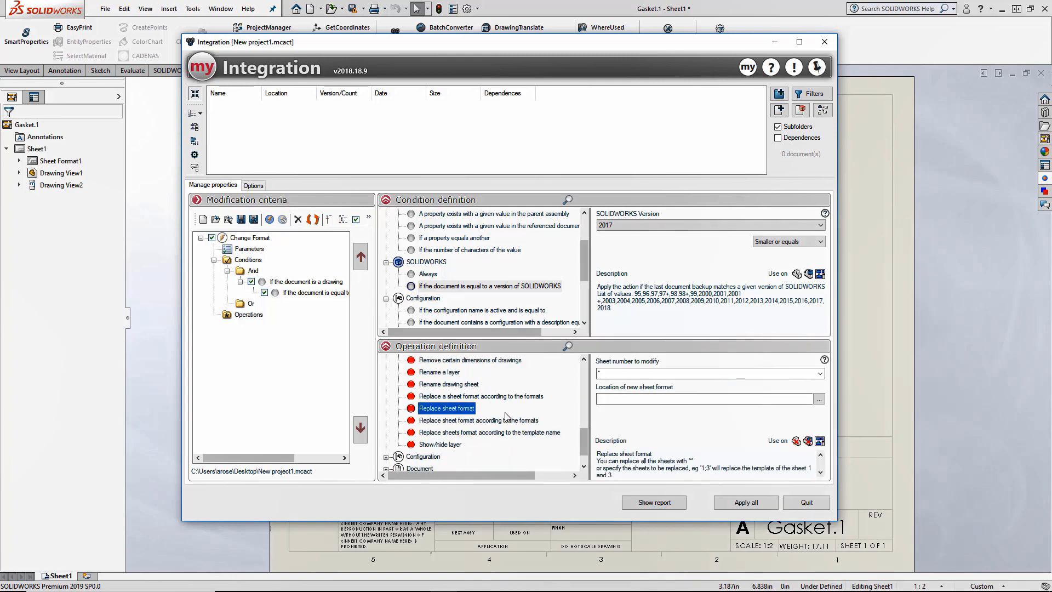
left_click_drag(241, 316, 241, 316)
left_click(819, 398)
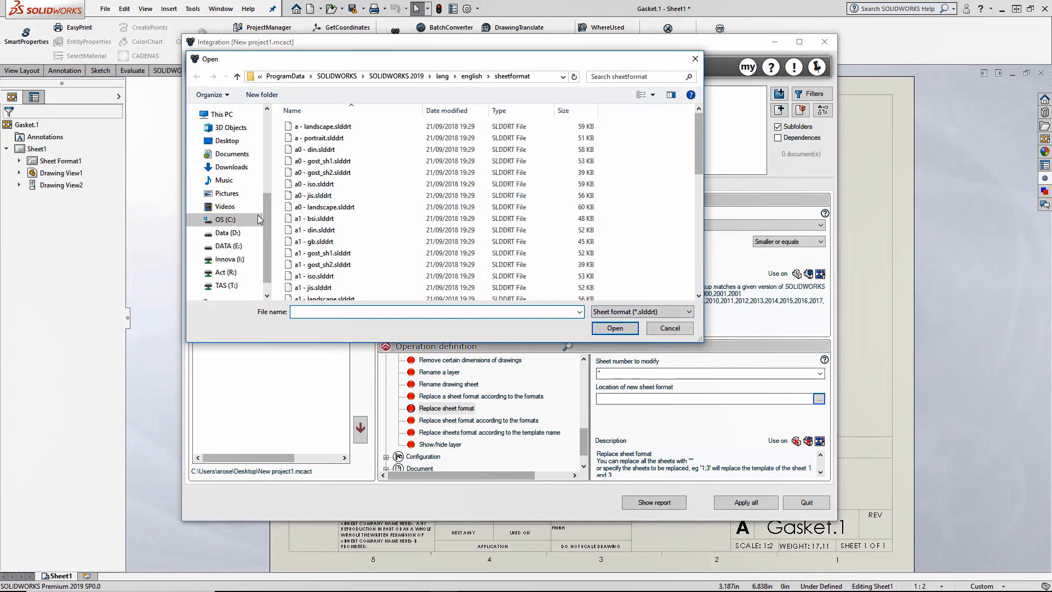
left_click(236, 232)
left_click(310, 165)
double_click(310, 164)
left_click(310, 164)
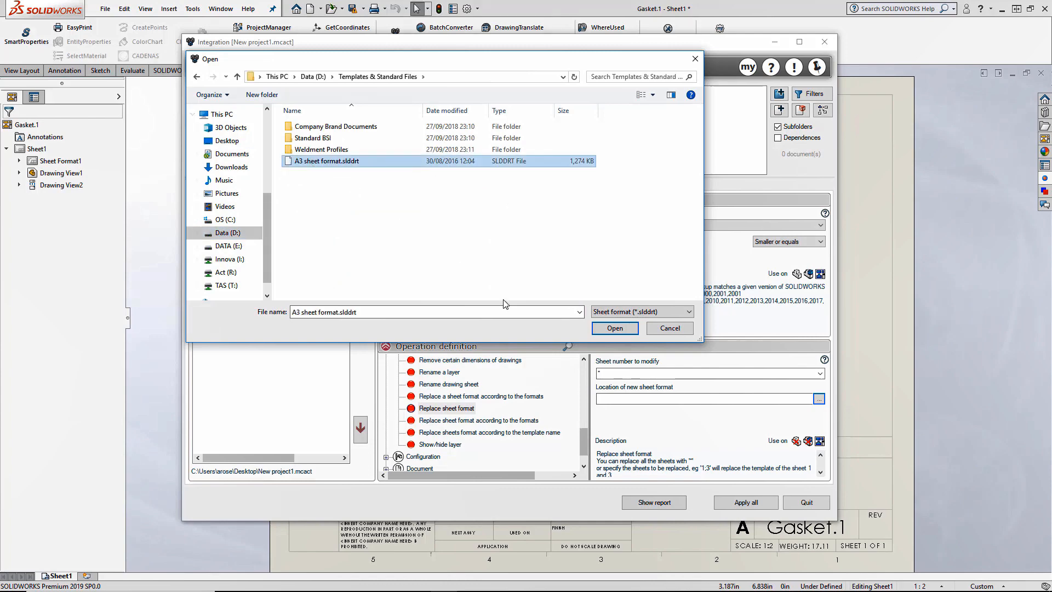
left_click(615, 328)
left_click(275, 395)
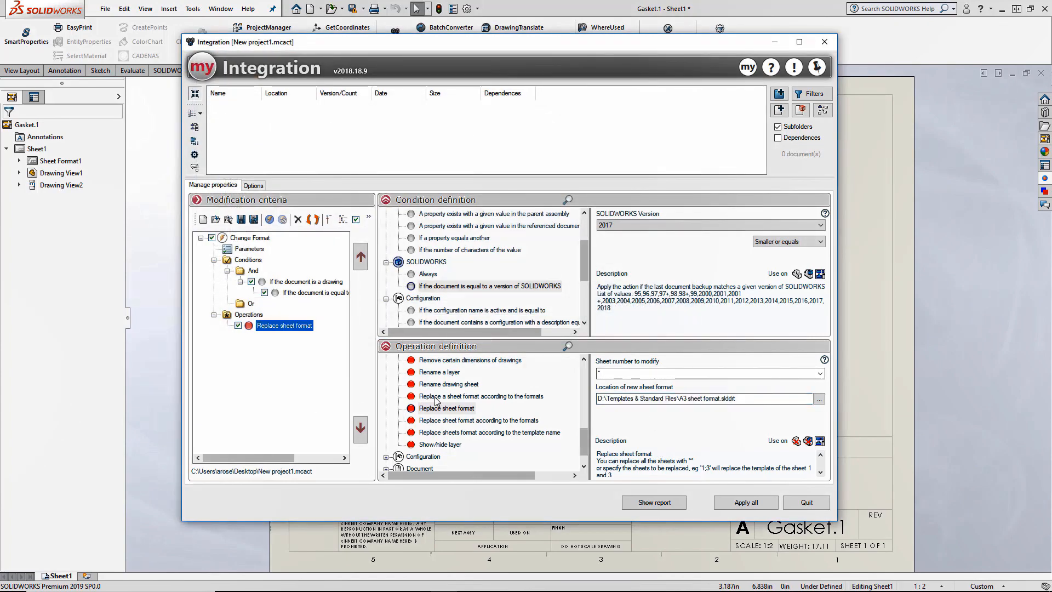
scroll(439, 401, "up", 3)
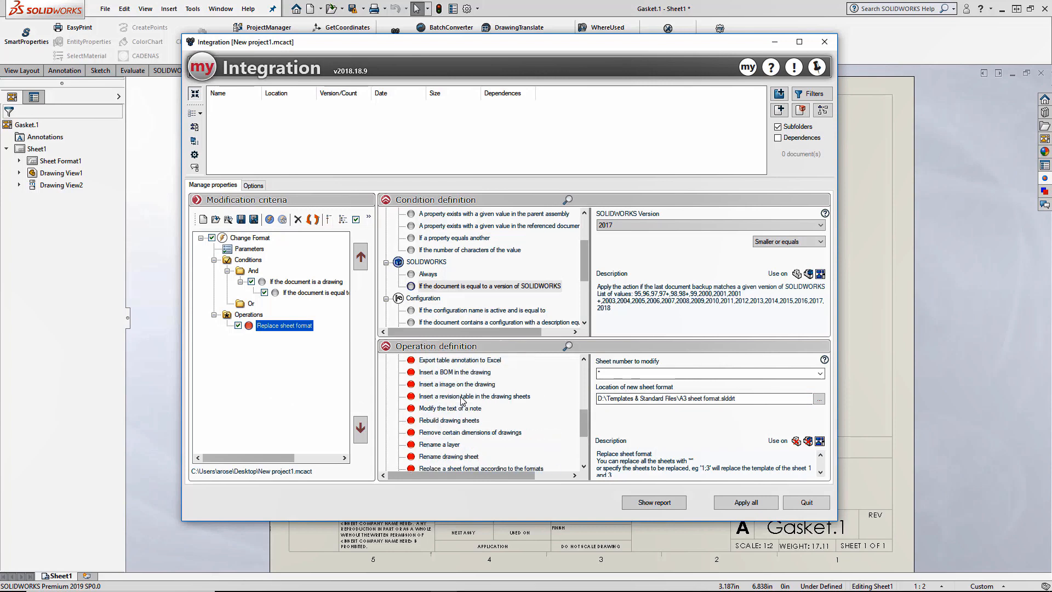
scroll(438, 375, "up", 3)
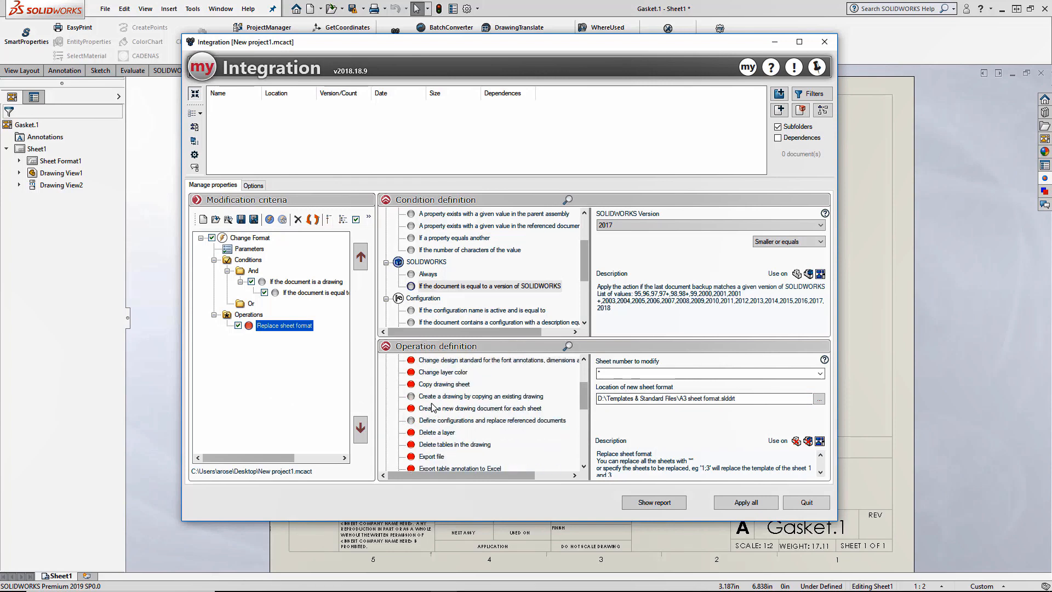
left_click(387, 385)
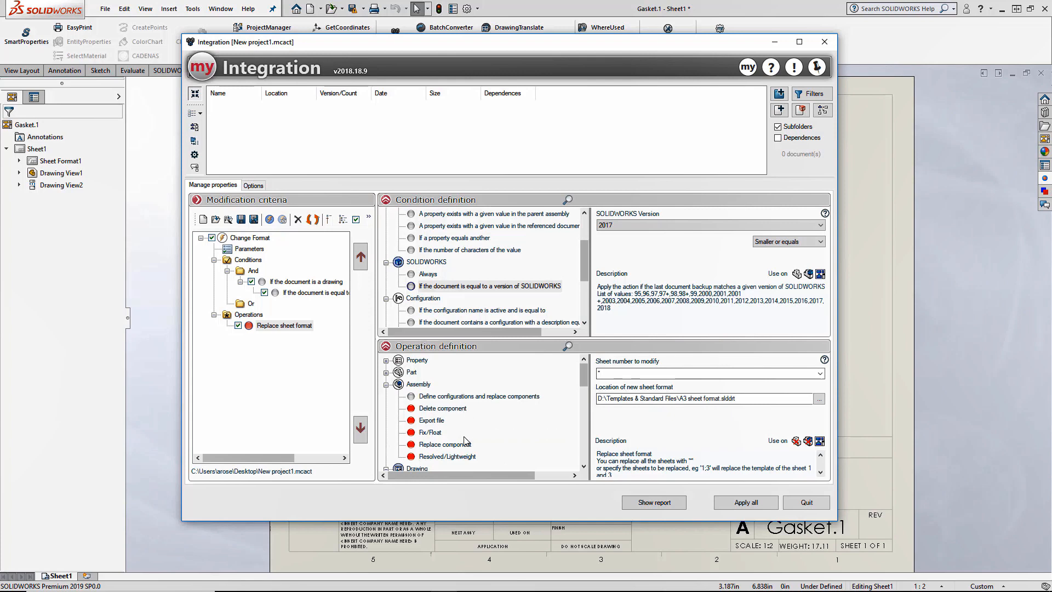
left_click(387, 373)
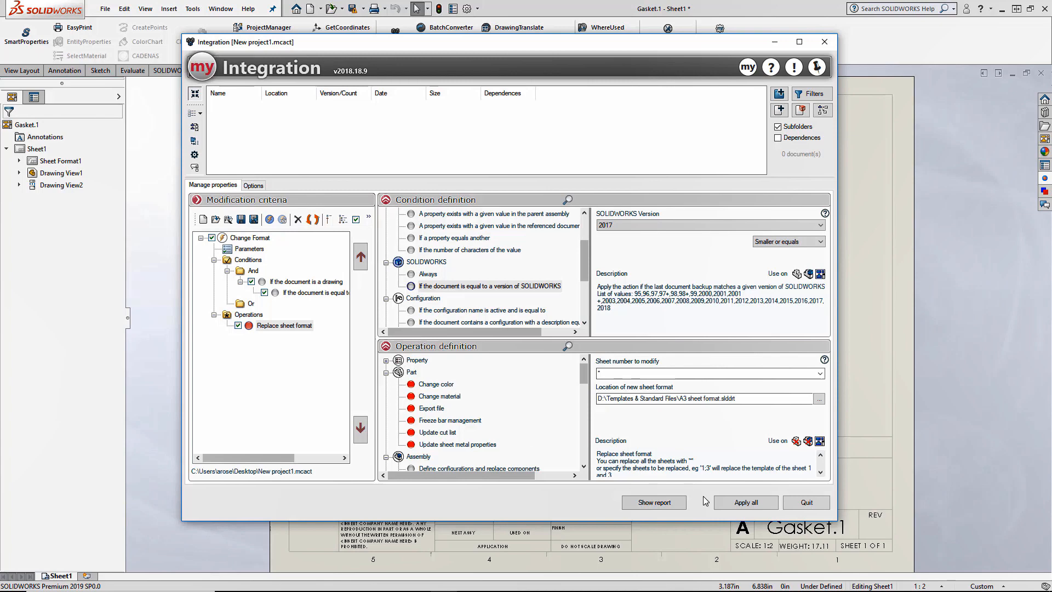
Add the Cad Files folder from the Desktop to the document list and apply the action to all its documents, declining the report.
left_click(780, 93)
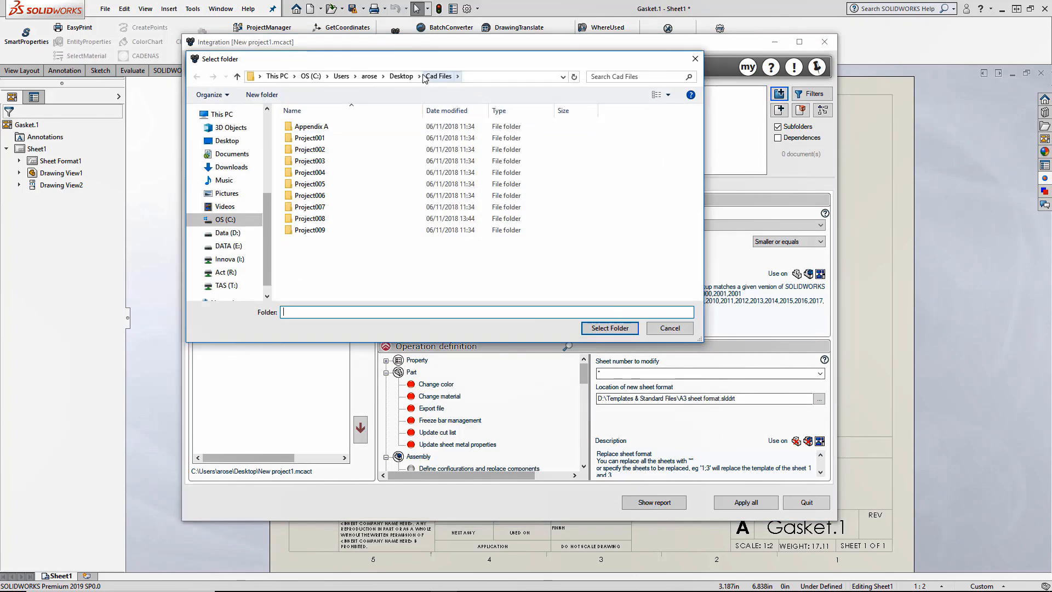
left_click(610, 328)
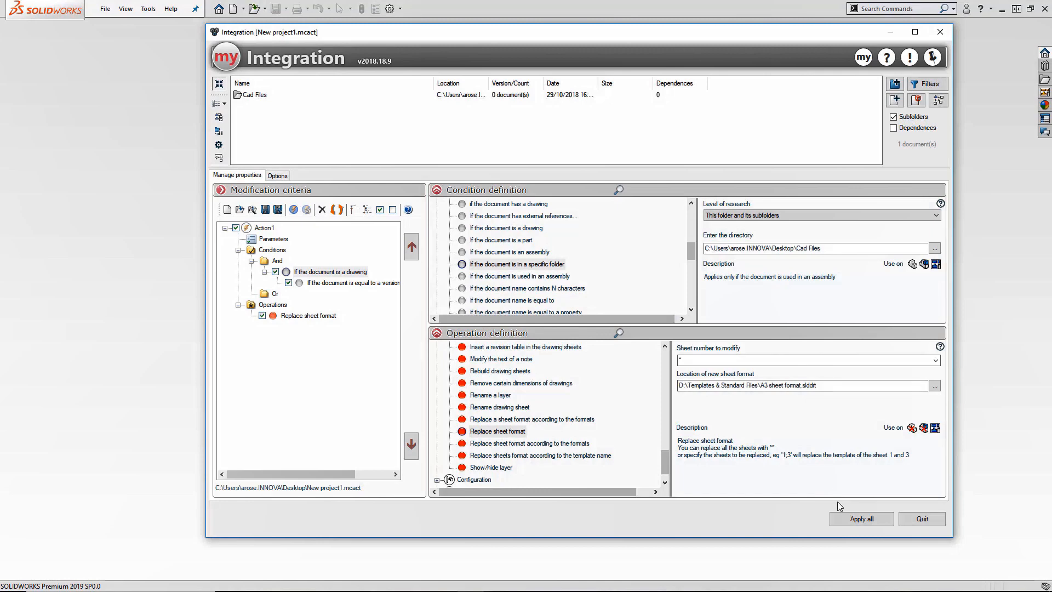
left_click(862, 519)
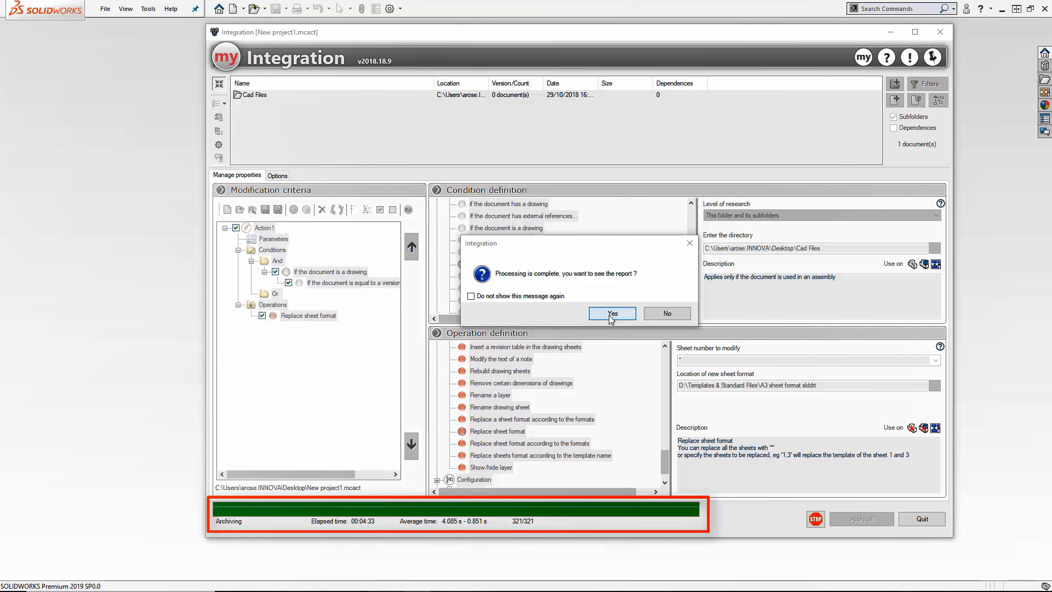
left_click(667, 314)
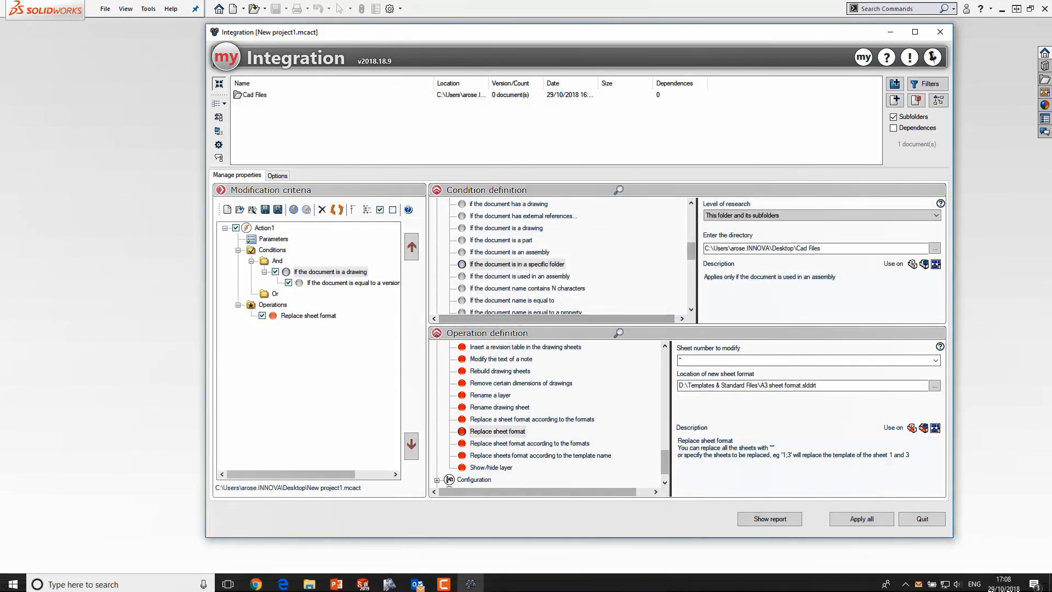
Open the Gasket.1.SLDDRW drawing from the Case Study folder in File Explorer to check its sheet format.
left_click(310, 581)
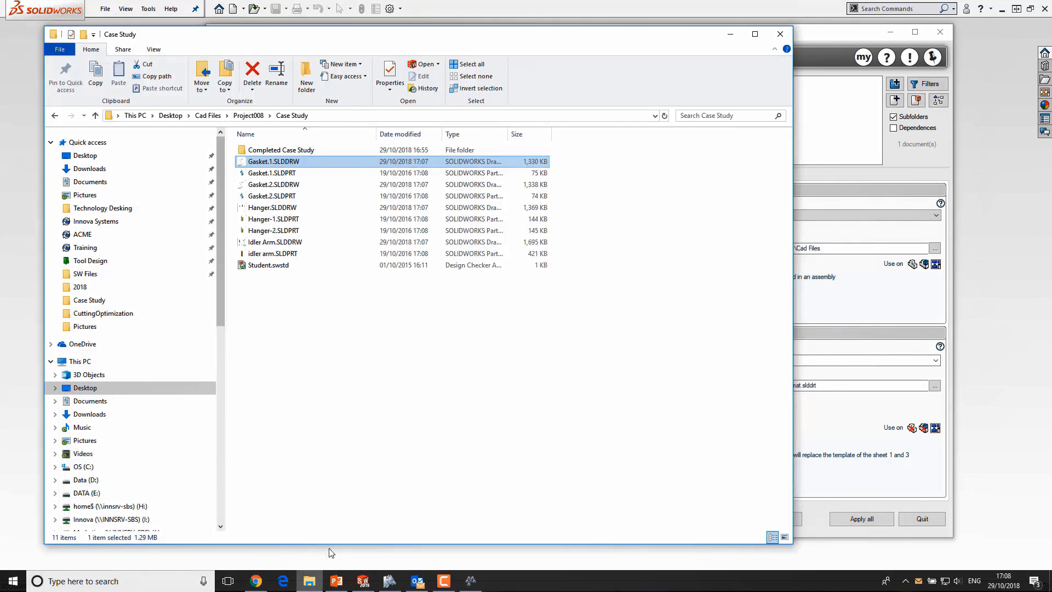
double_click(290, 163)
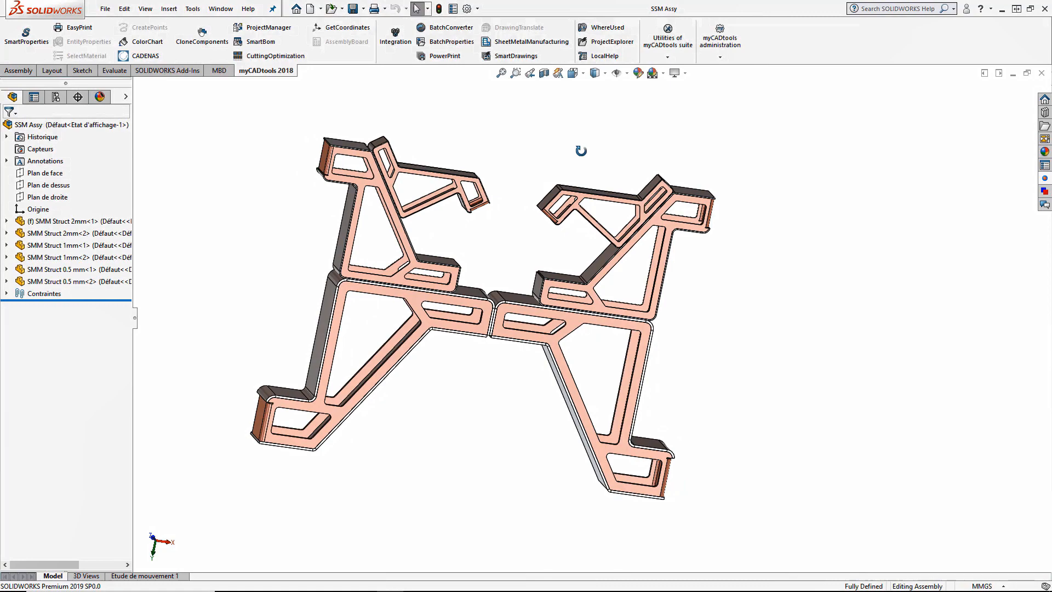
Start SheetMetalManufacturing from SSM Assy, load the active assembly's sheet metal parts, and look at the column settings.
middle_click_drag(581, 150, 521, 160)
left_click(525, 43)
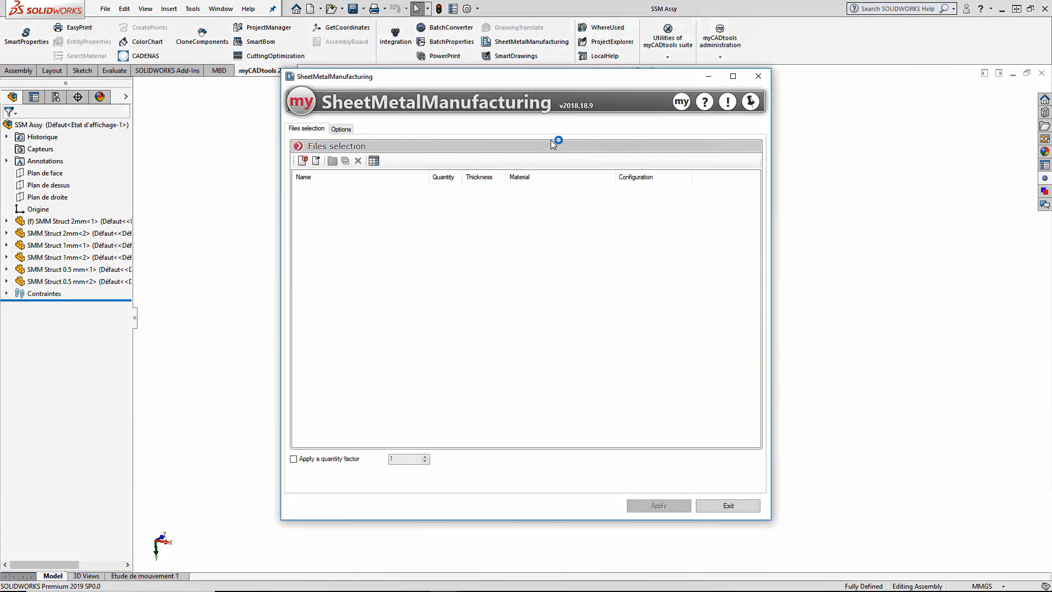
left_click(302, 162)
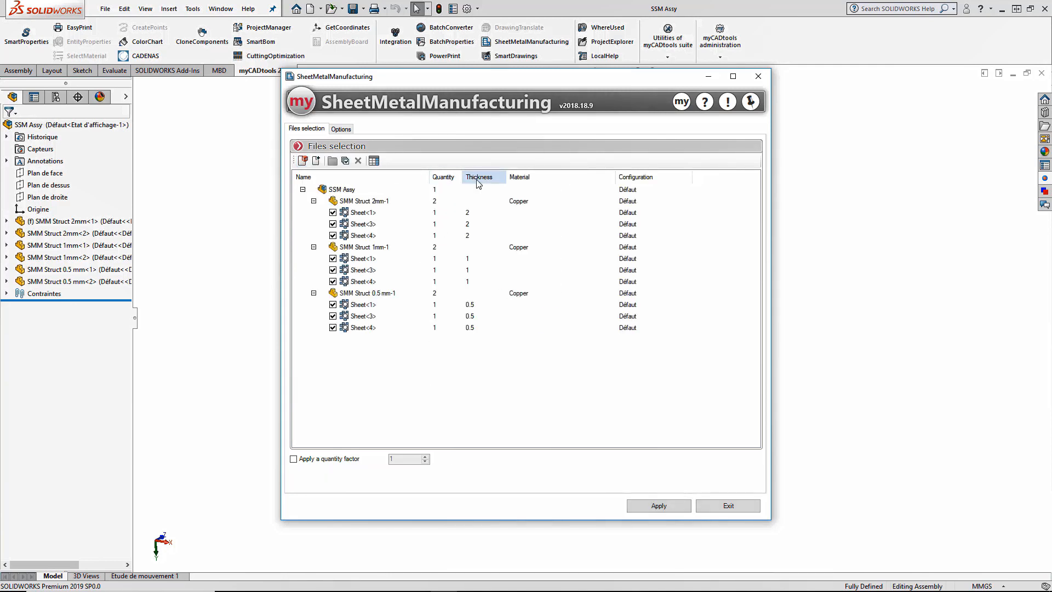
left_click(374, 161)
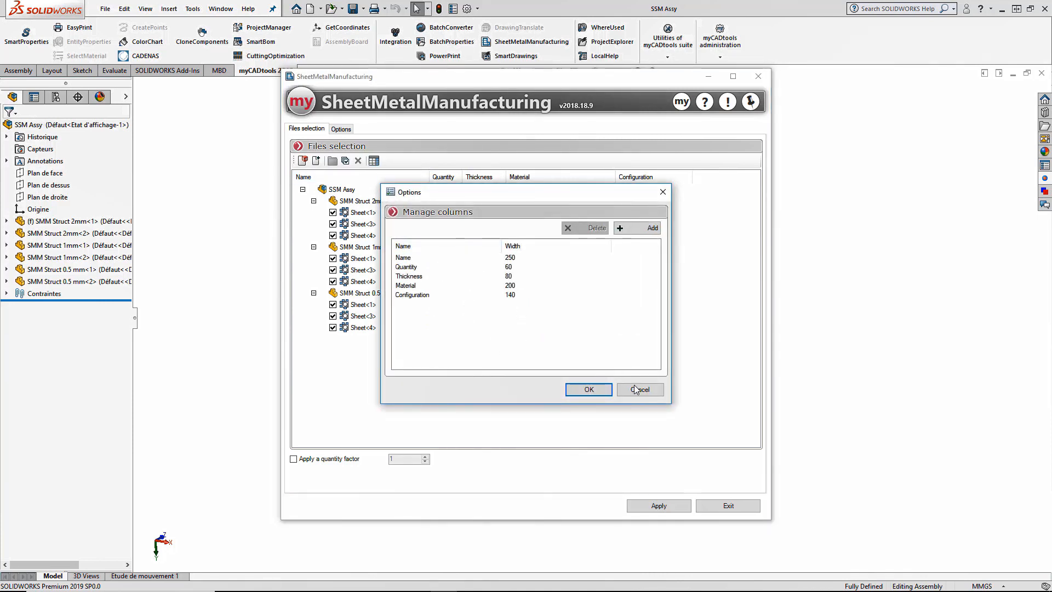
left_click(652, 390)
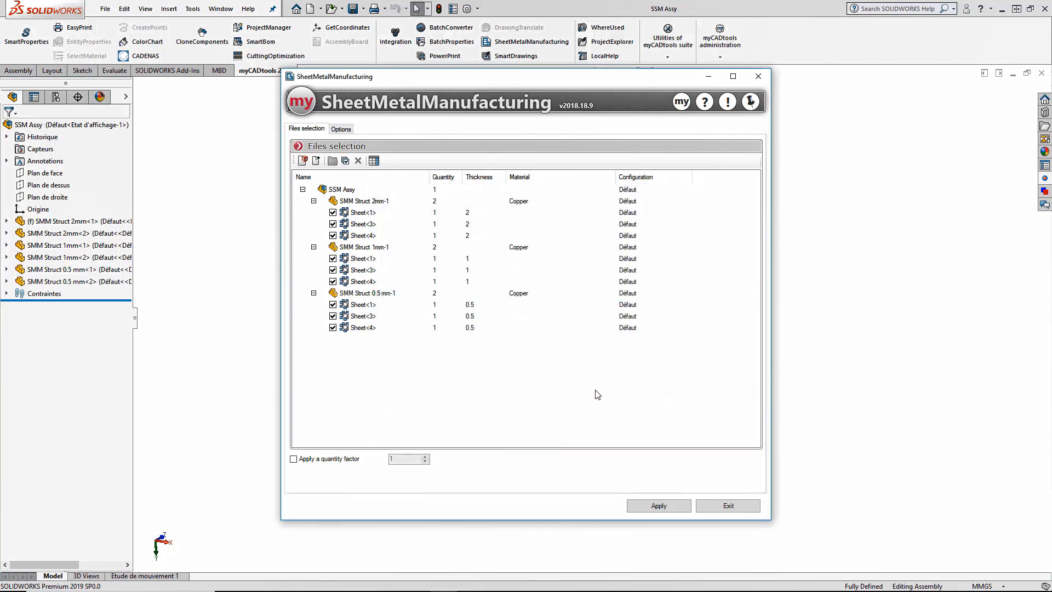
Give the generated file the custom name smm in the options and look over the output properties.
left_click(349, 129)
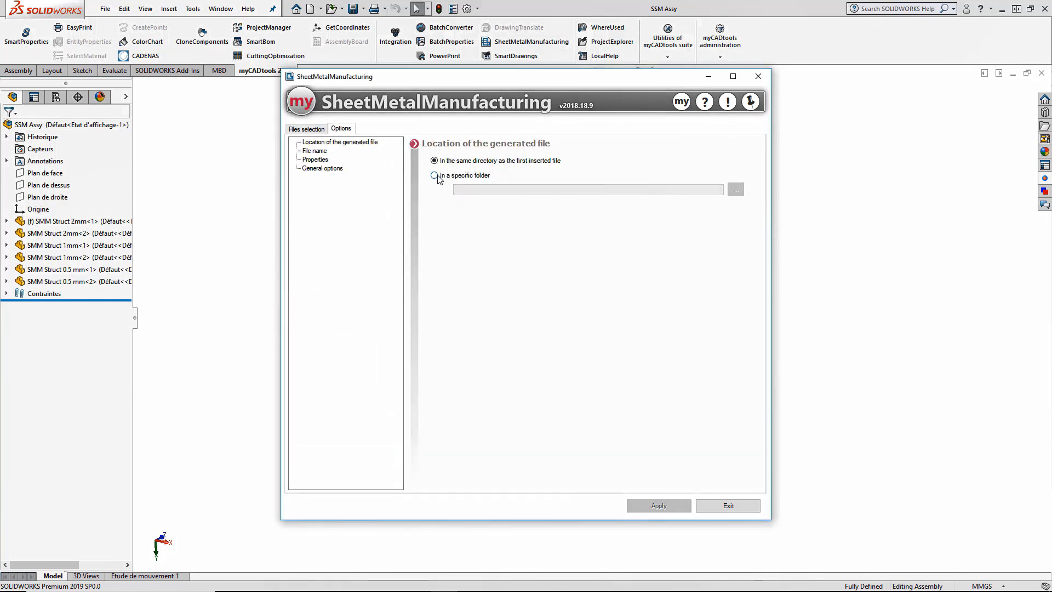
left_click(319, 151)
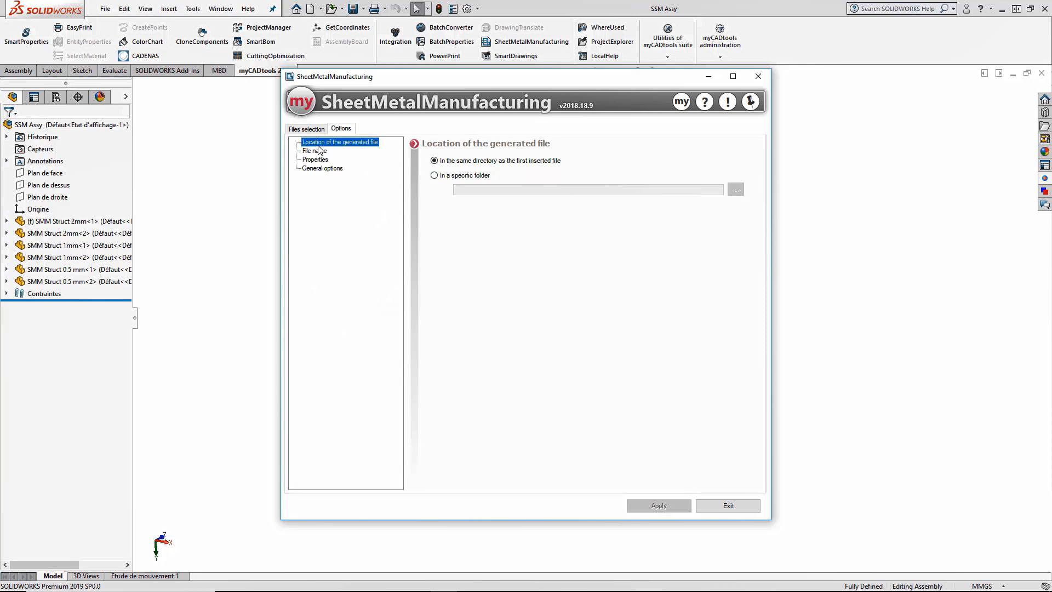
left_click(435, 176)
left_click(502, 176)
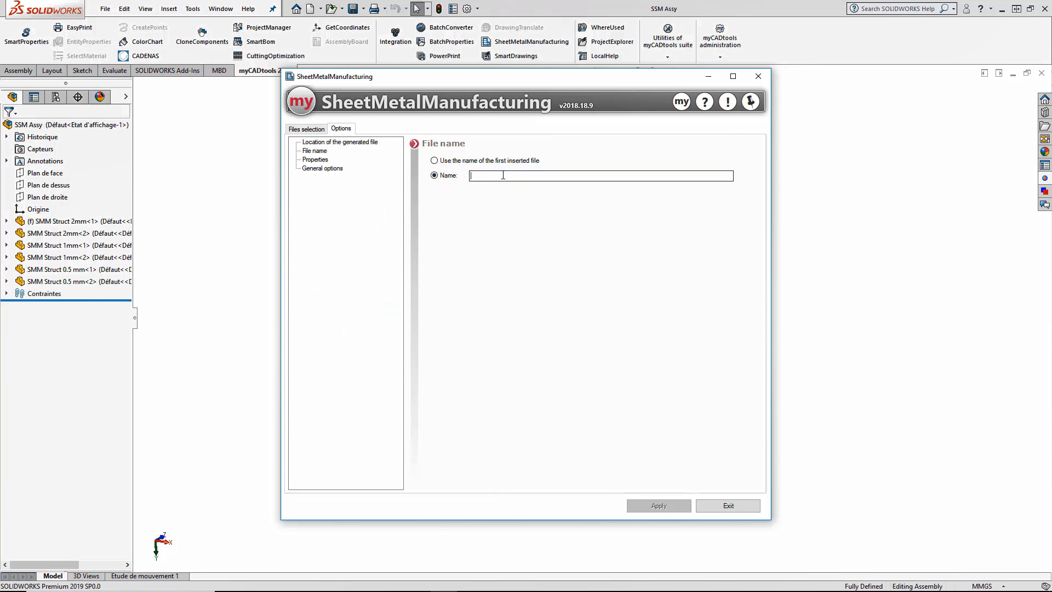
type("smm")
left_click(316, 160)
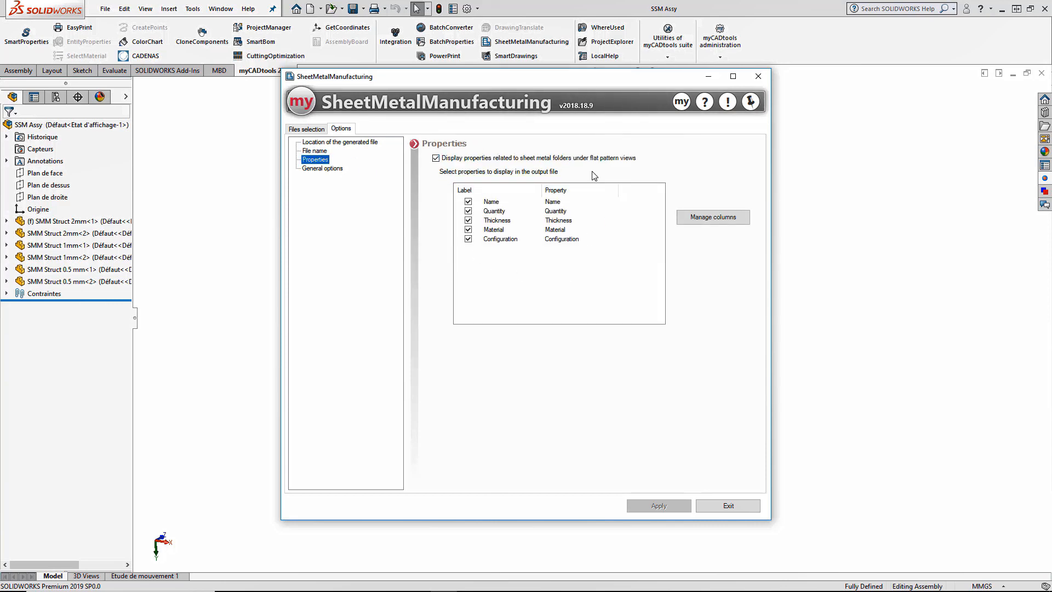
Set the general options to generate a generic DXF export file with views grouped by thickness in multiple files.
left_click(323, 169)
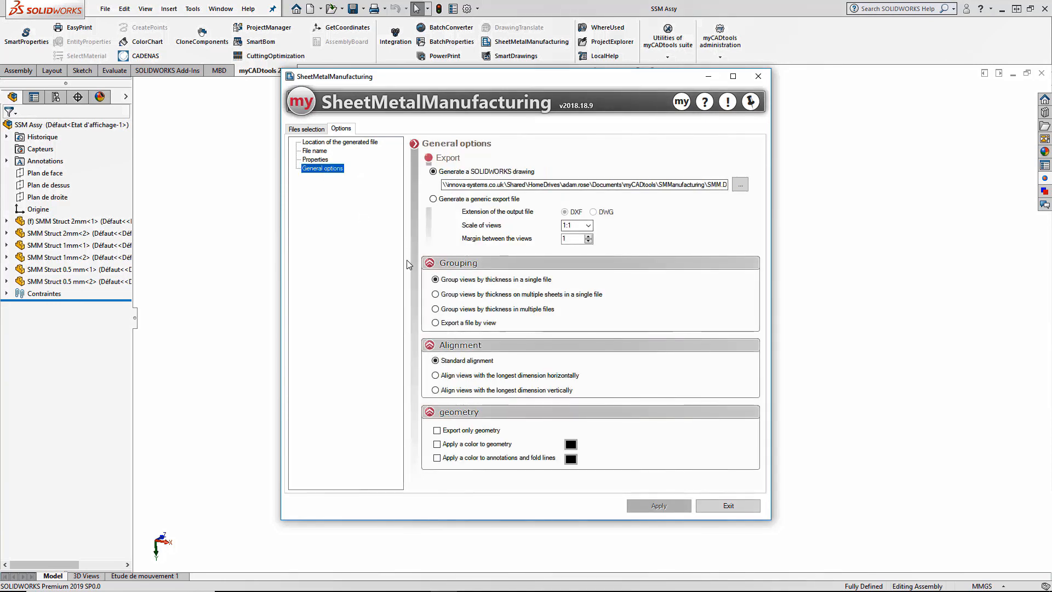
left_click(486, 200)
left_click(594, 213)
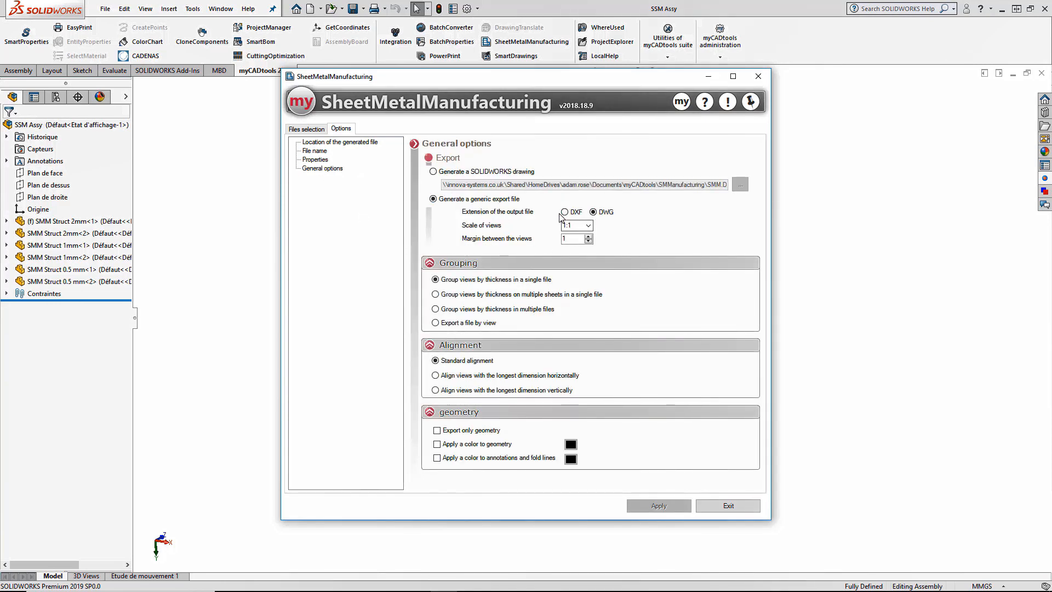
left_click(565, 212)
Apply a red color to annotations and fold lines in the export geometry options.
left_click(571, 459)
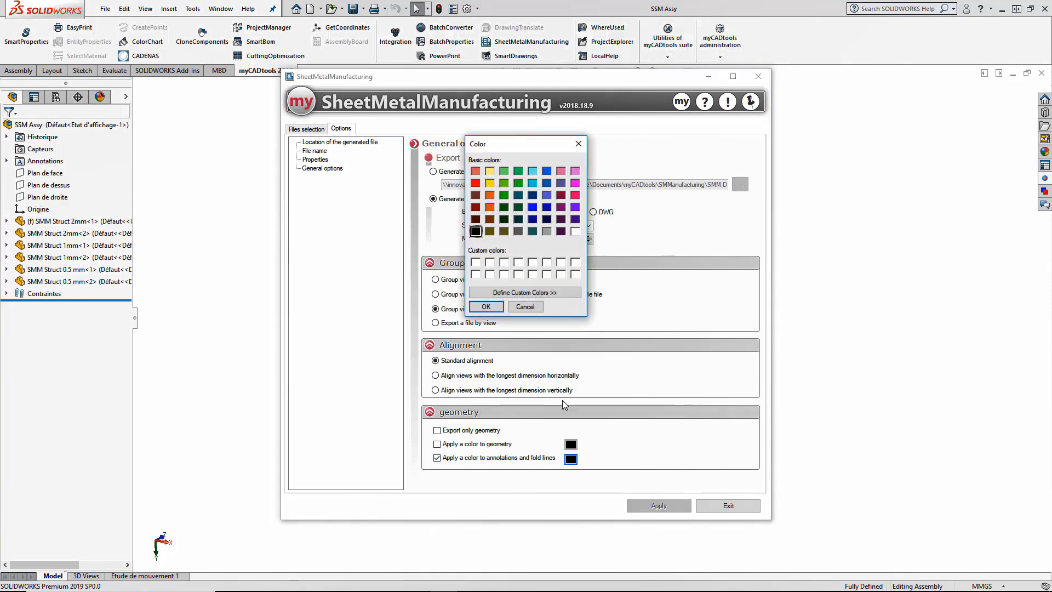
left_click(475, 183)
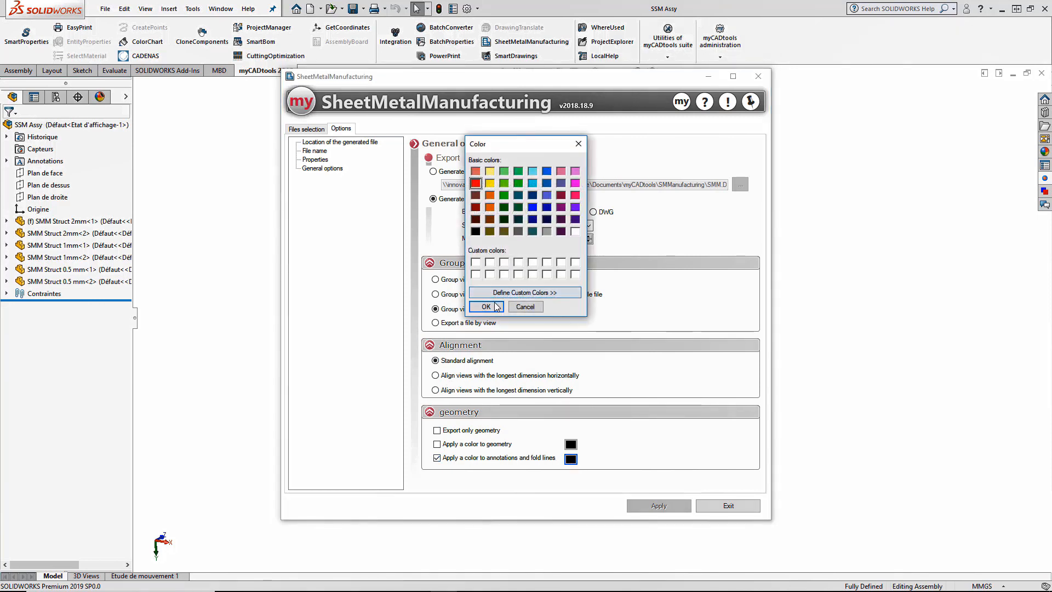
left_click(493, 306)
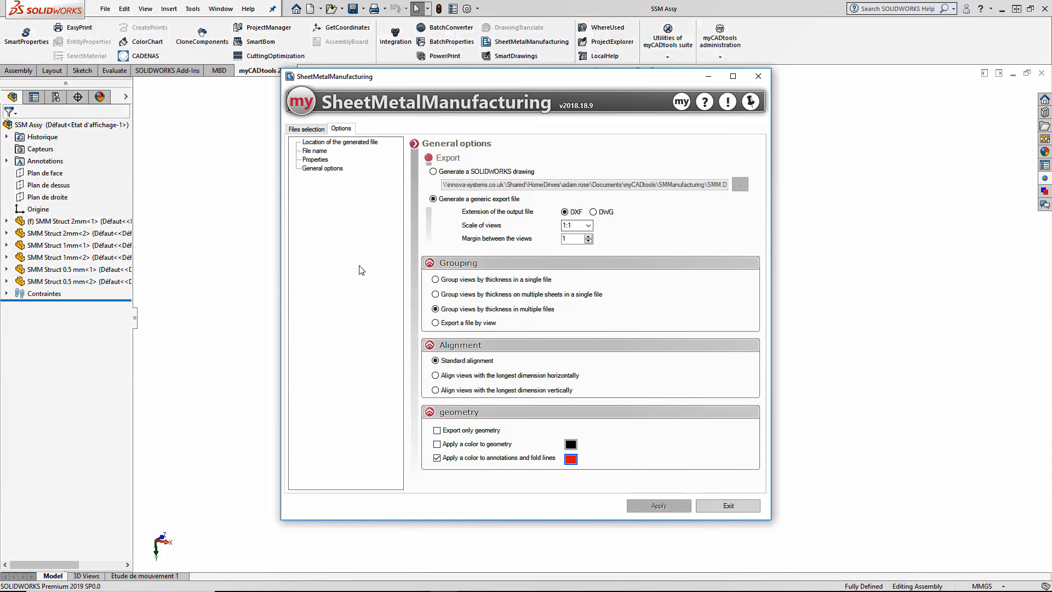
Run the flat pattern export for all selected sheets of SSM Assy and skip the report.
left_click(307, 129)
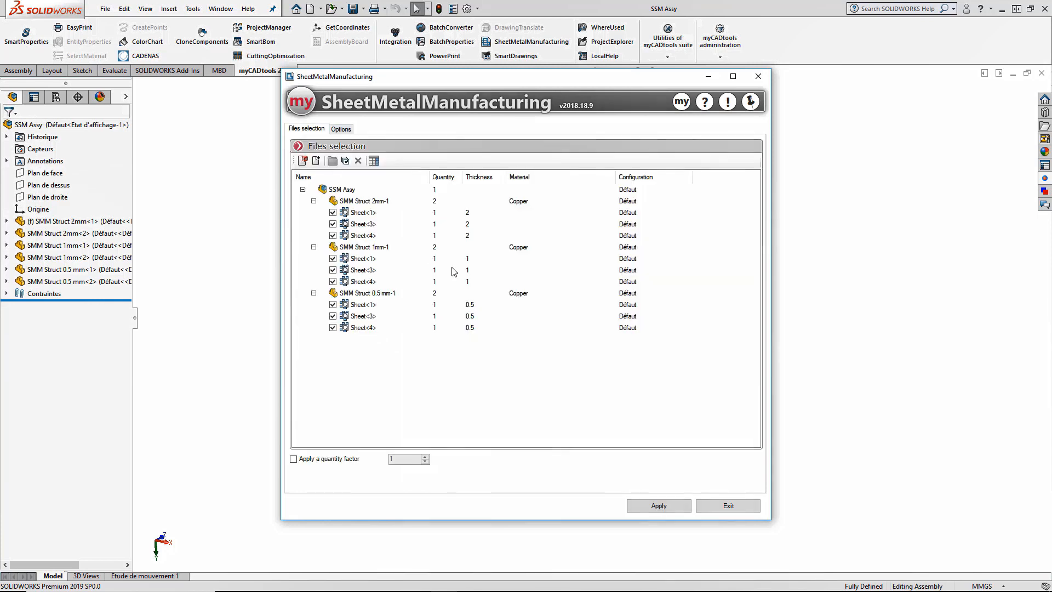
left_click(676, 506)
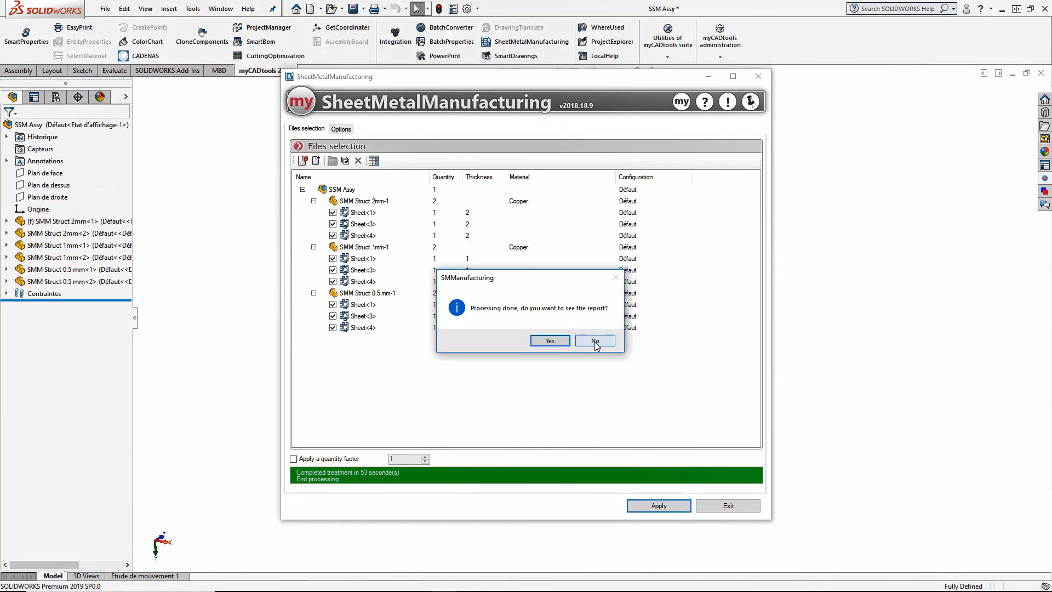
left_click(595, 341)
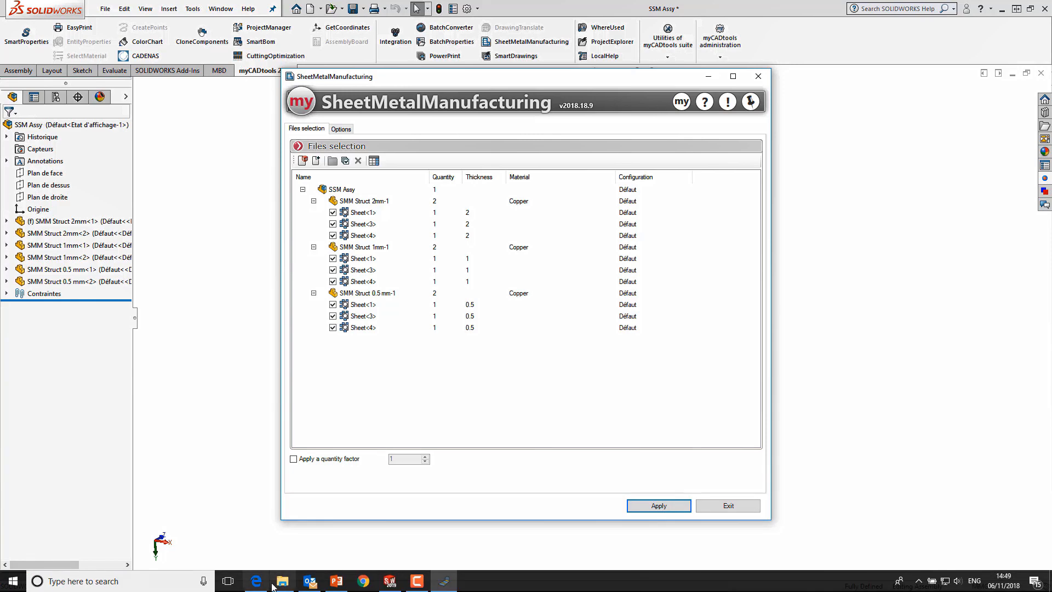
Open the exported smm_1 and smm_2 DXF files from the SheetMetalManufacturing folder in File Explorer to check the flat patterns.
left_click(279, 582)
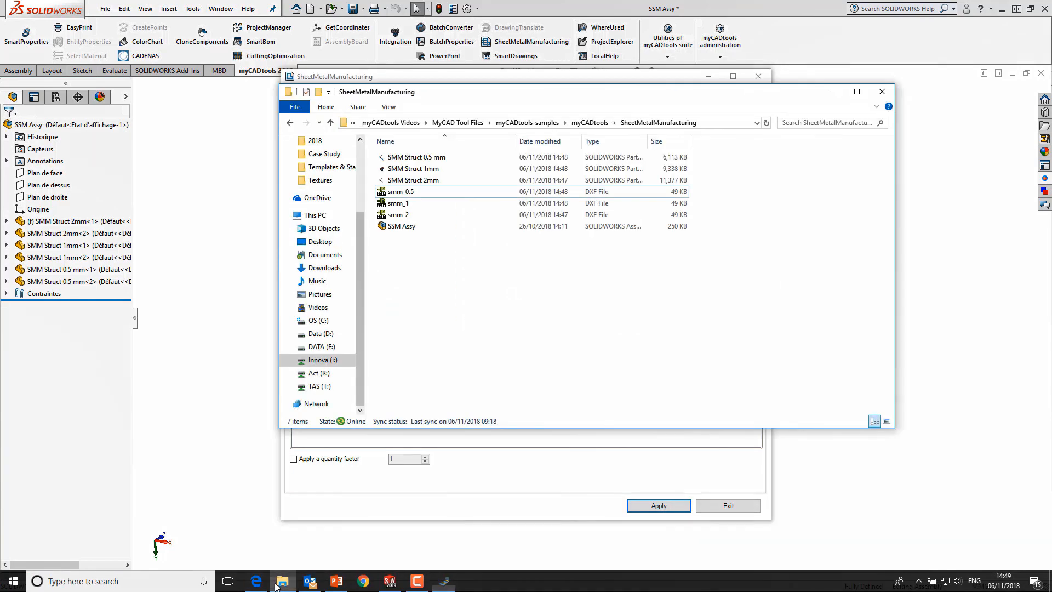
left_click(412, 197)
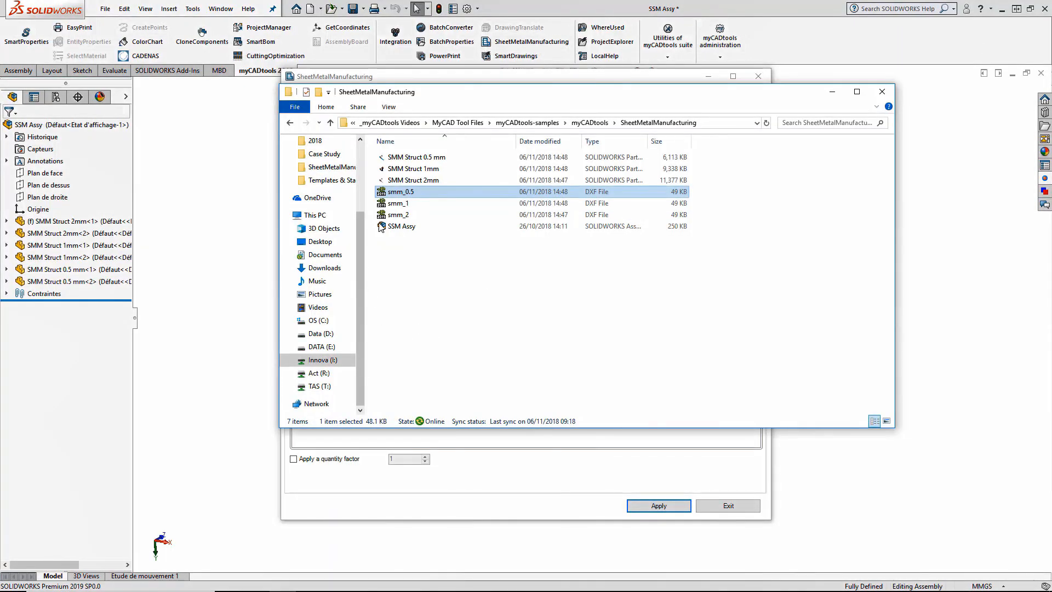
double_click(398, 203)
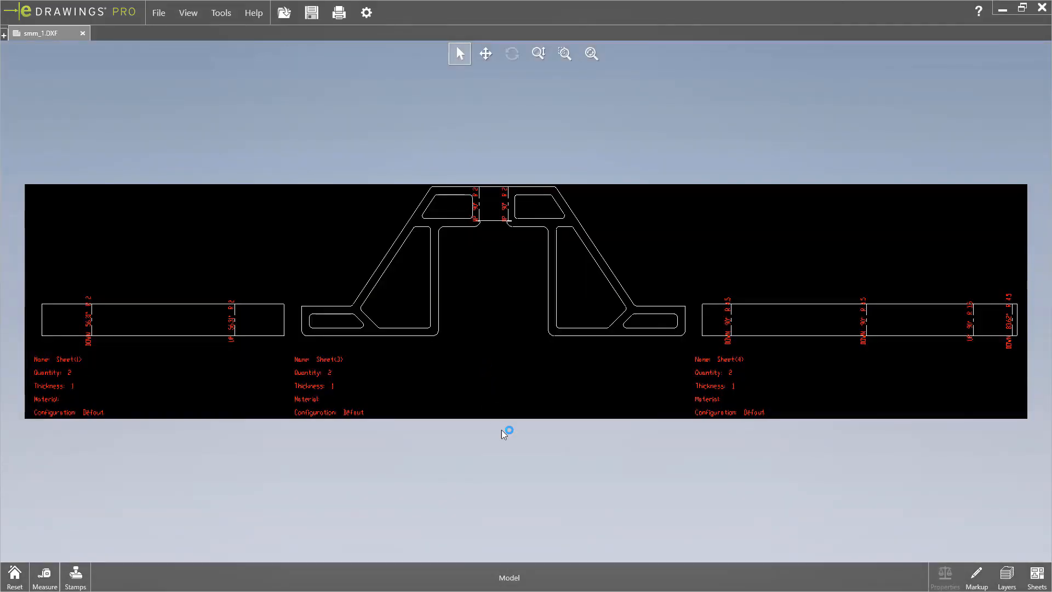
left_click(1042, 7)
double_click(407, 215)
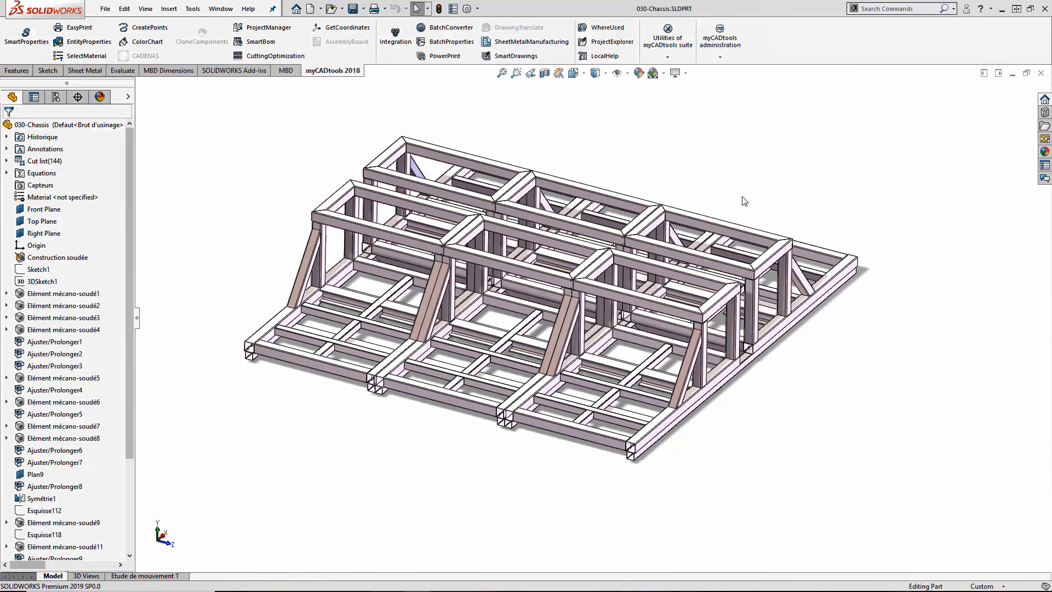
Look over the 030-Chassis weldment model and examine the cut list table on its drawing.
mouse_move(742, 200)
middle_mouse_down()
mouse_move(707, 167)
mouse_move(735, 174)
mouse_move(759, 148)
mouse_move(754, 130)
mouse_move(739, 181)
middle_mouse_up()
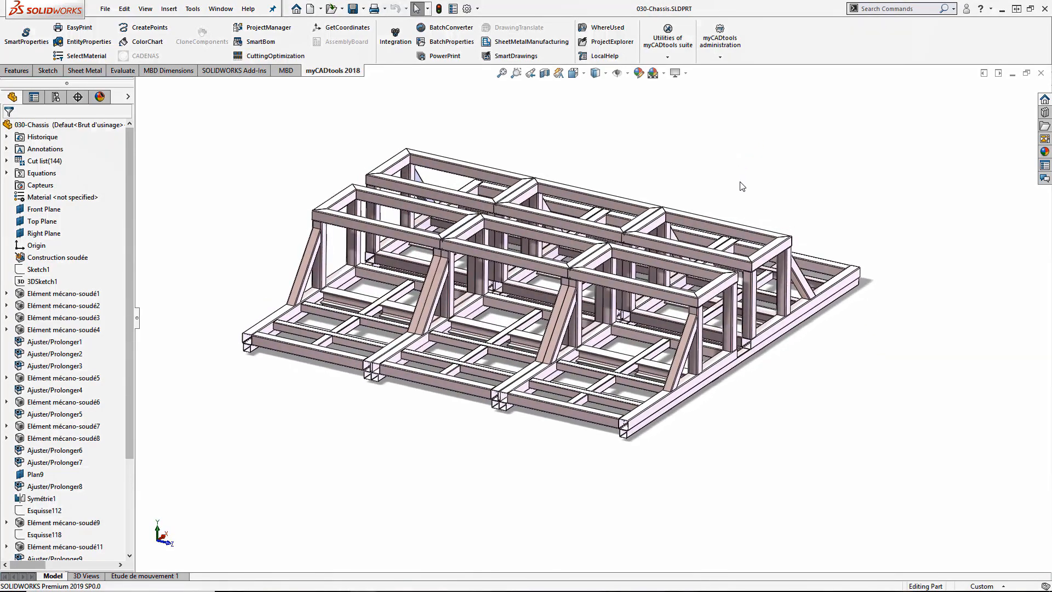
key("ctrl+Tab")
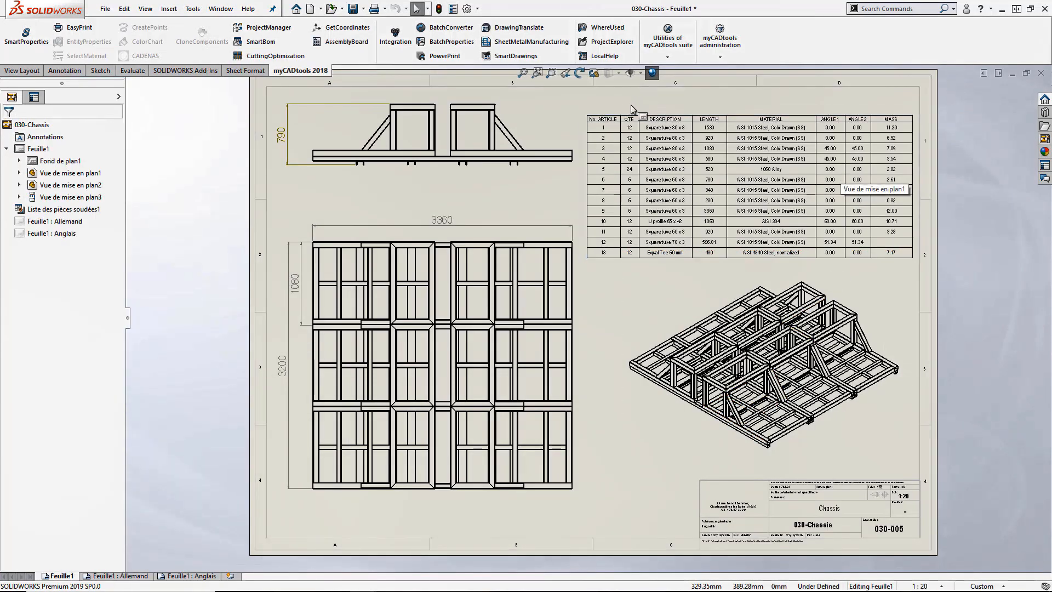
left_click(551, 72)
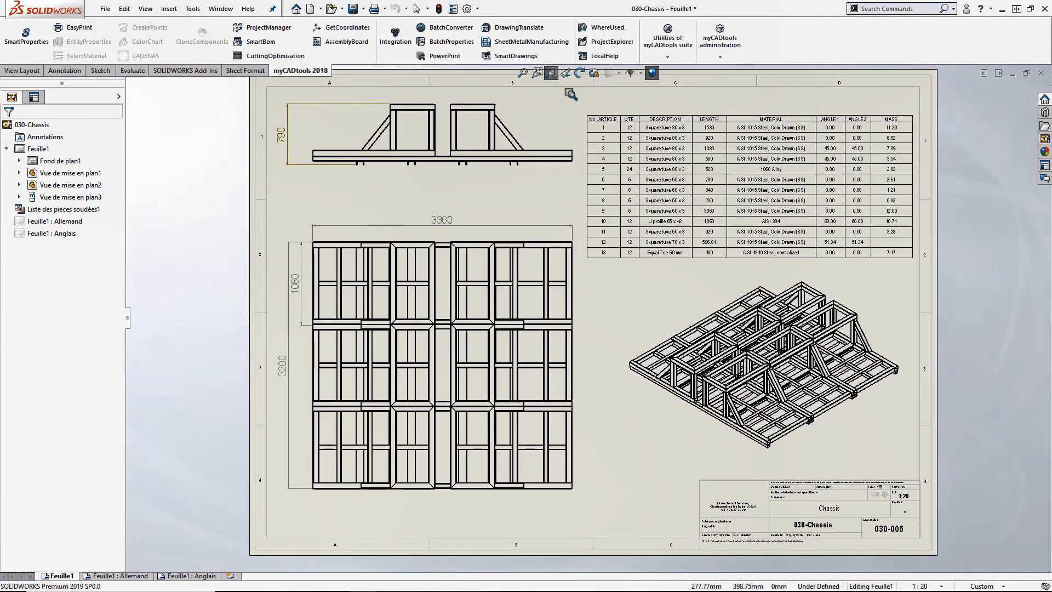
left_click_drag(570, 94, 944, 282)
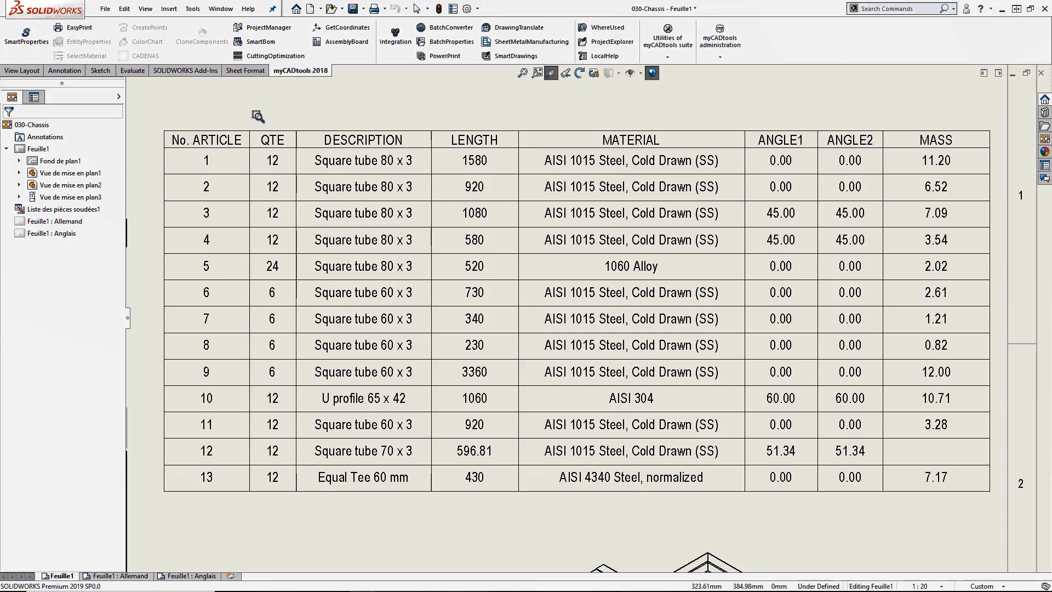
Create a CuttingOptimization project titled Assembly Machine Frame with number ASSY01, the executor's name and quantity 3.
left_click(271, 55)
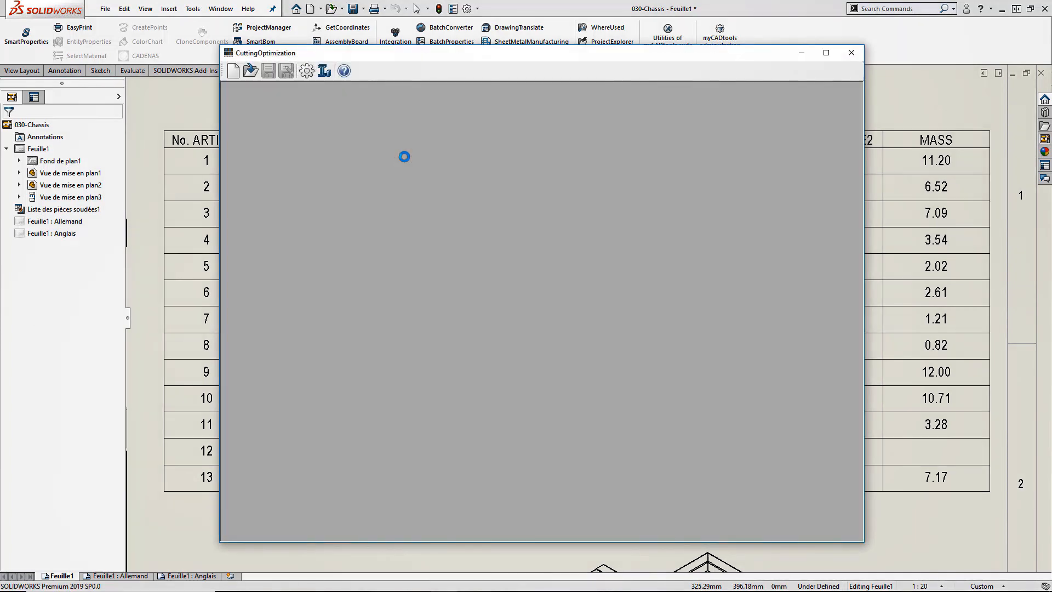
left_click(233, 106)
left_click(750, 128)
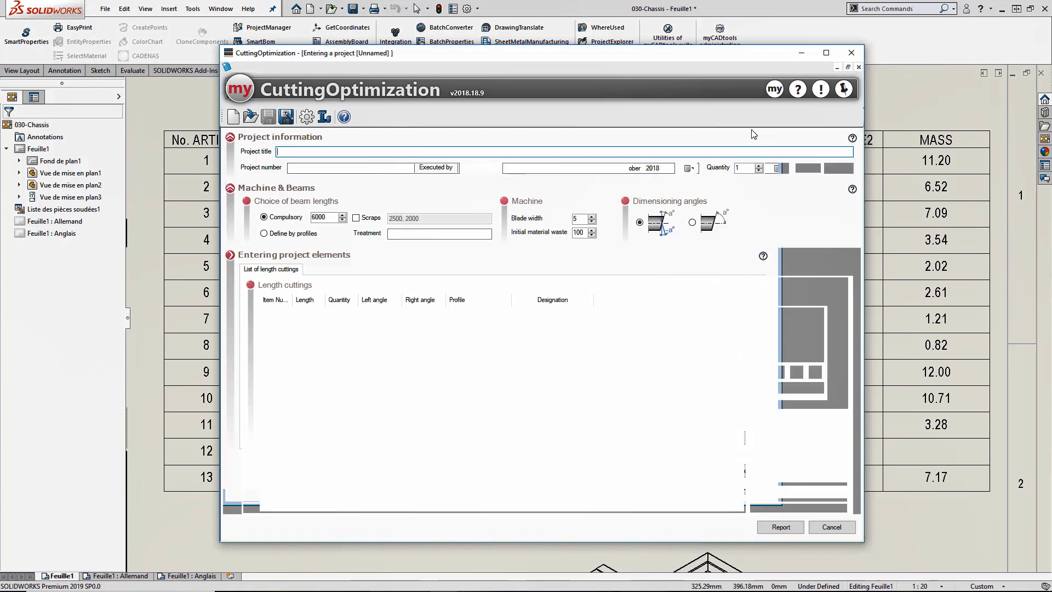
left_click(373, 152)
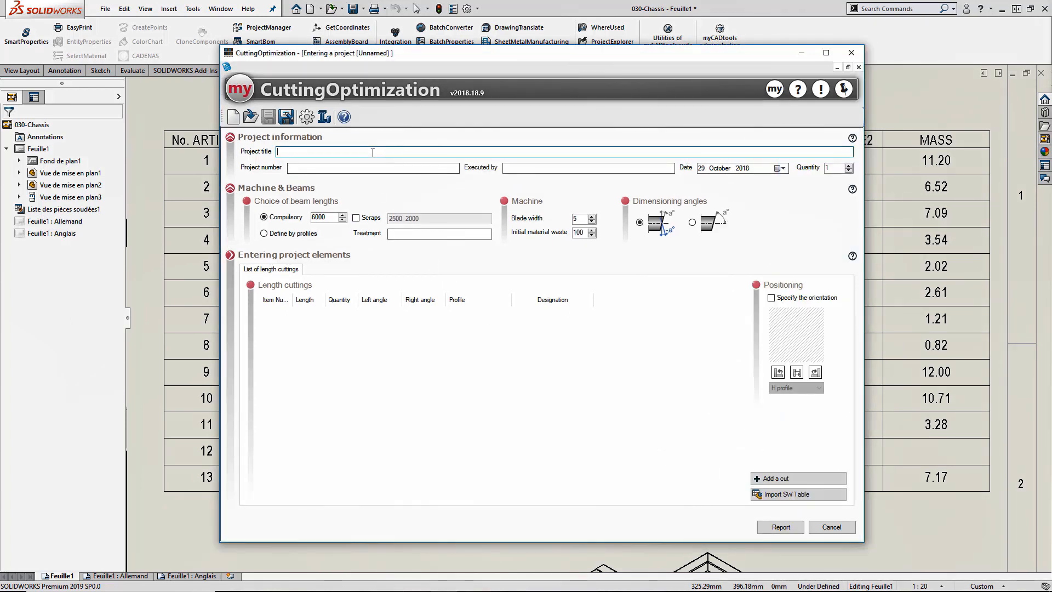
type("Assembly Machine Frame")
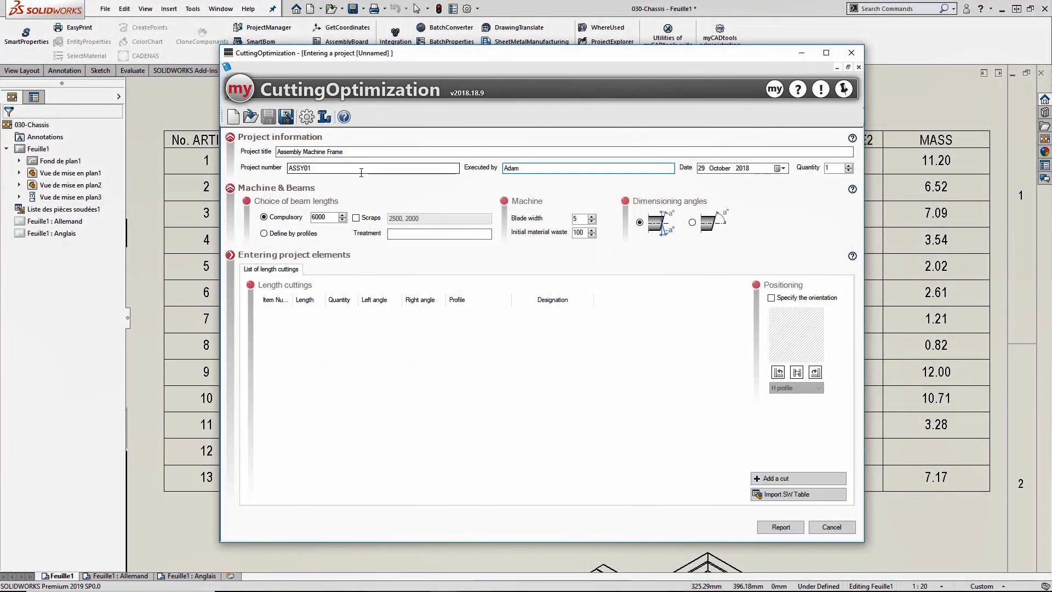
left_click(848, 165)
left_click(849, 165)
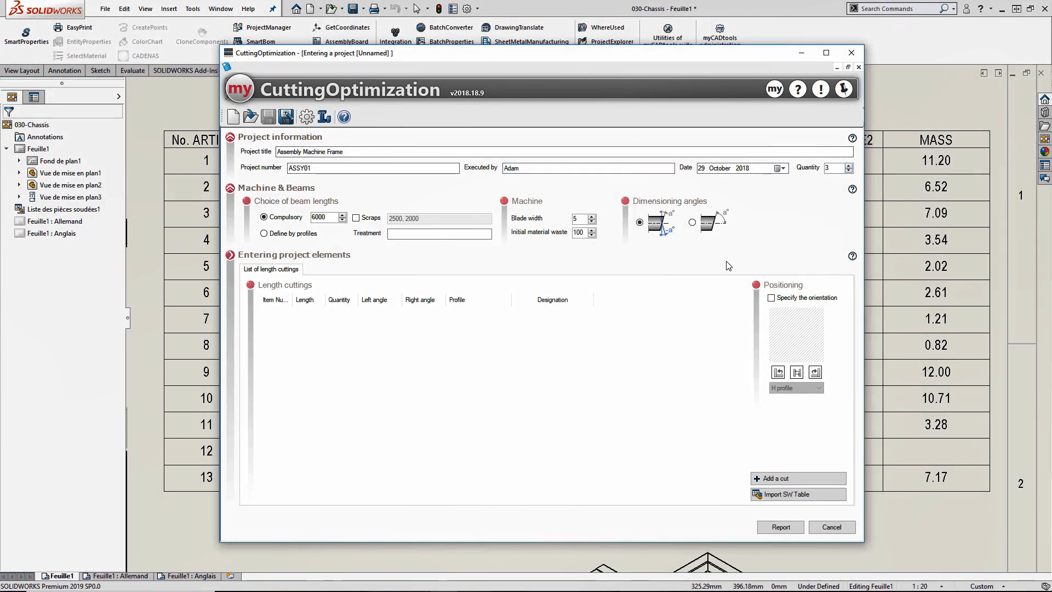
Import the drawing's weldment cut list table into the project with all five profiles mapped, accepting the angle notice.
left_click(790, 495)
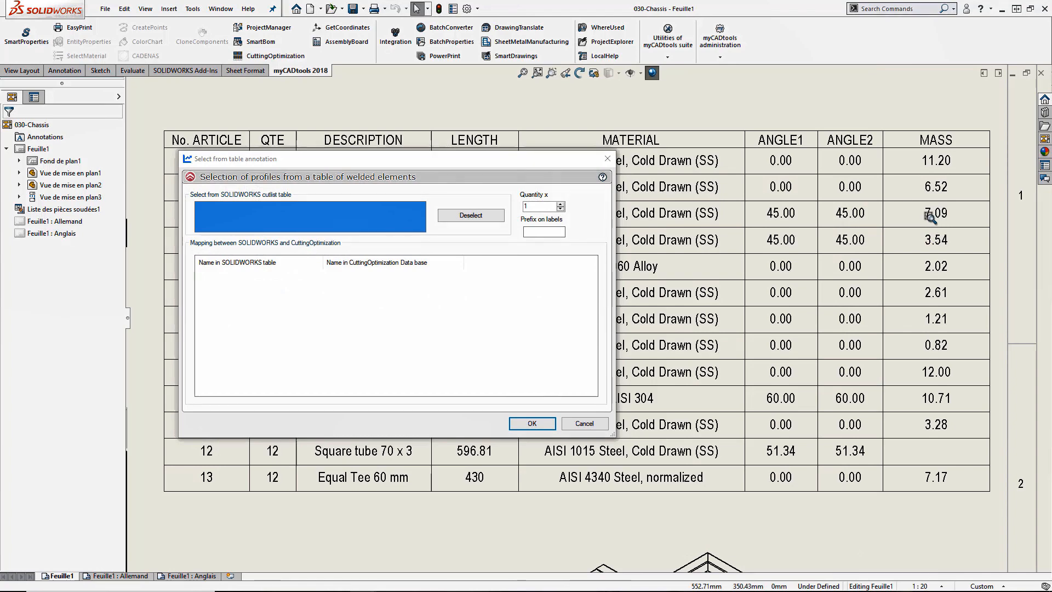
left_click(930, 217)
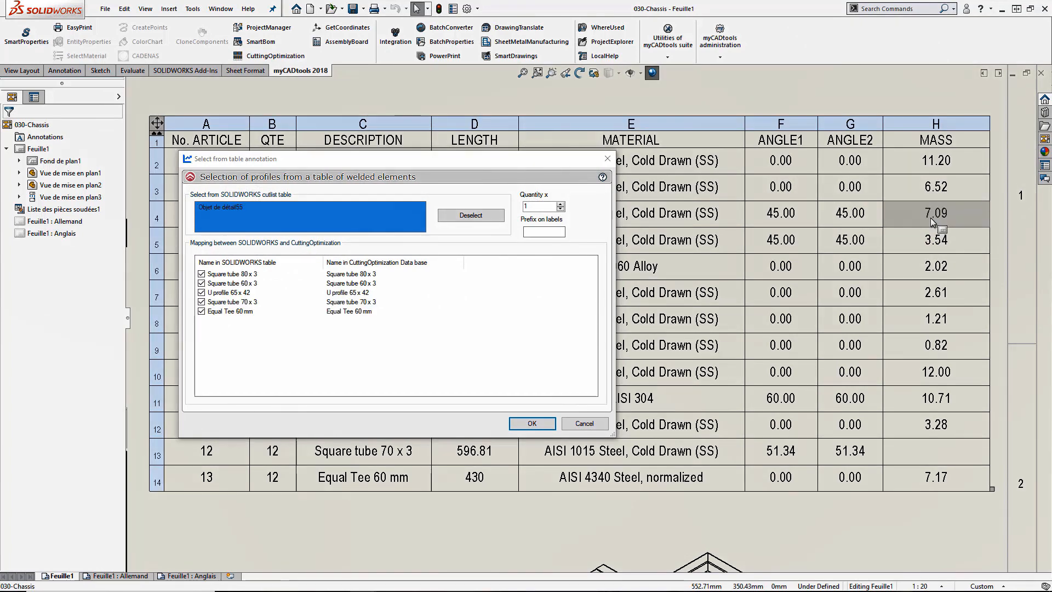
left_click(527, 423)
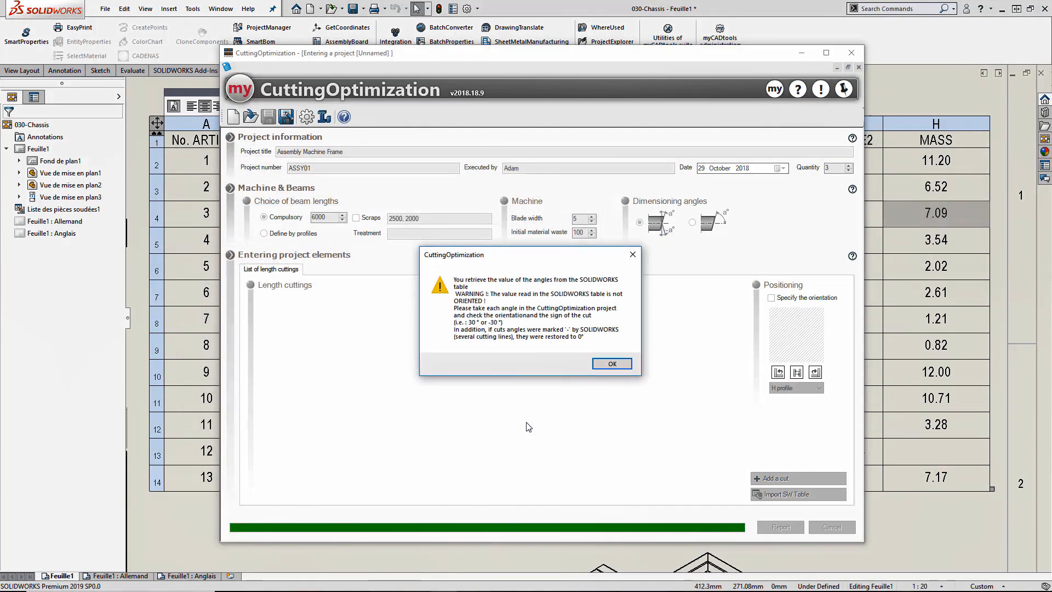
left_click(606, 365)
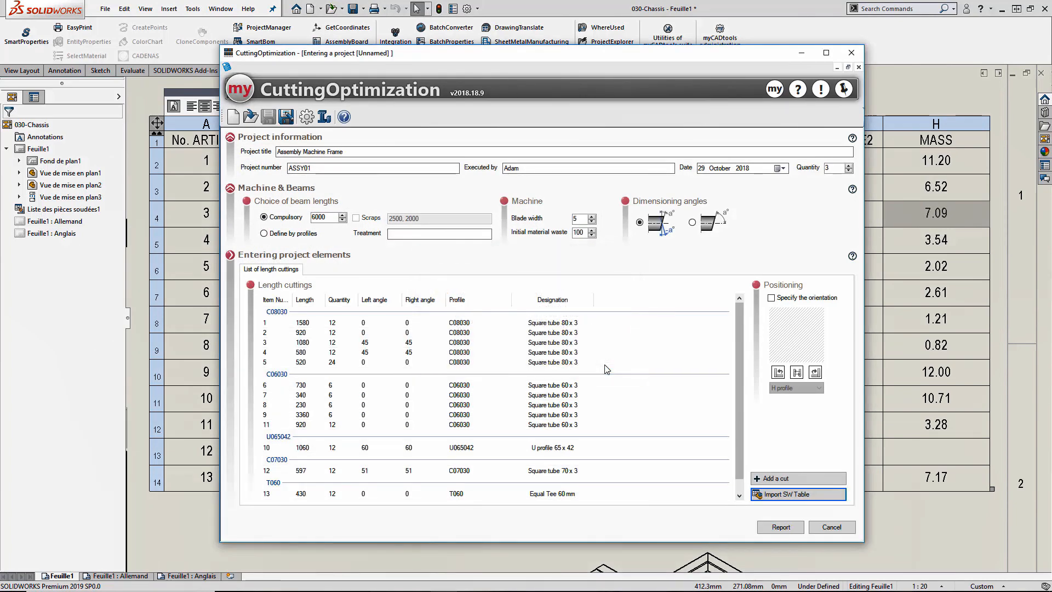
Browse the bar database in the profiles database management and close it without changes.
left_click(328, 117)
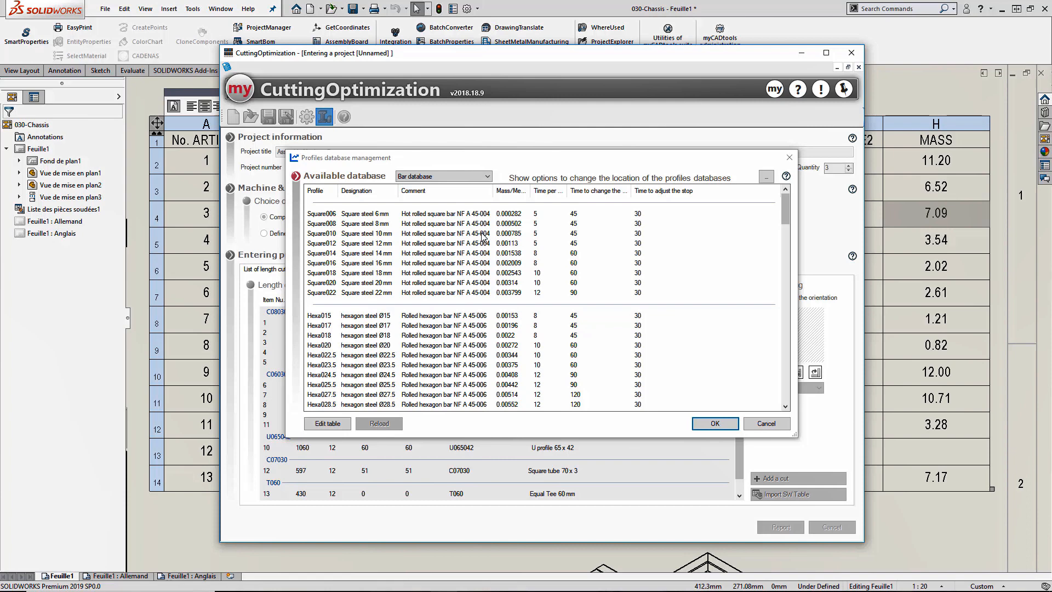
scroll(792, 223, "down", 4)
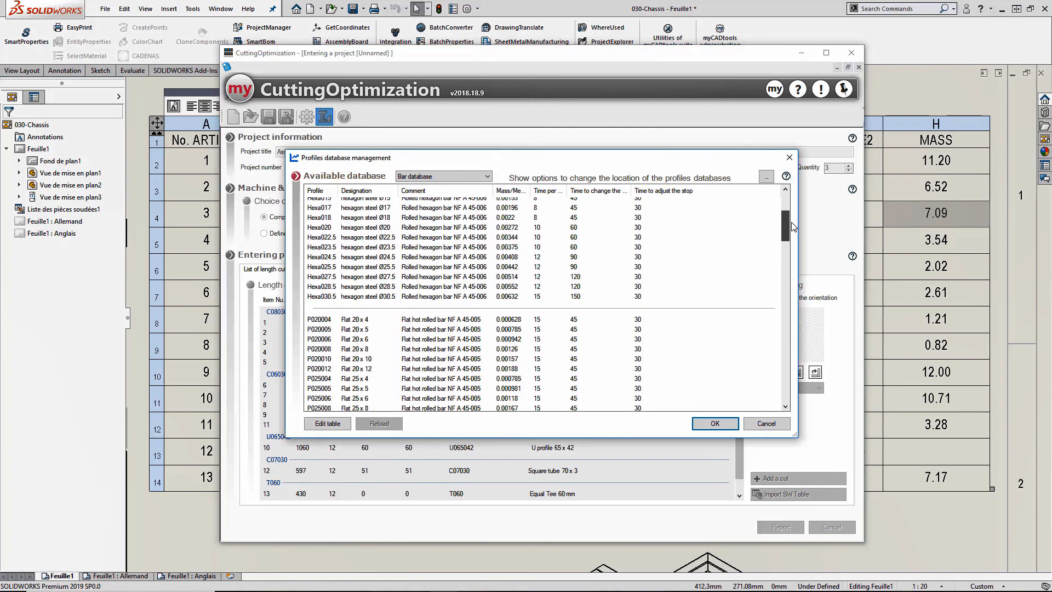
left_click_drag(792, 225, 794, 384)
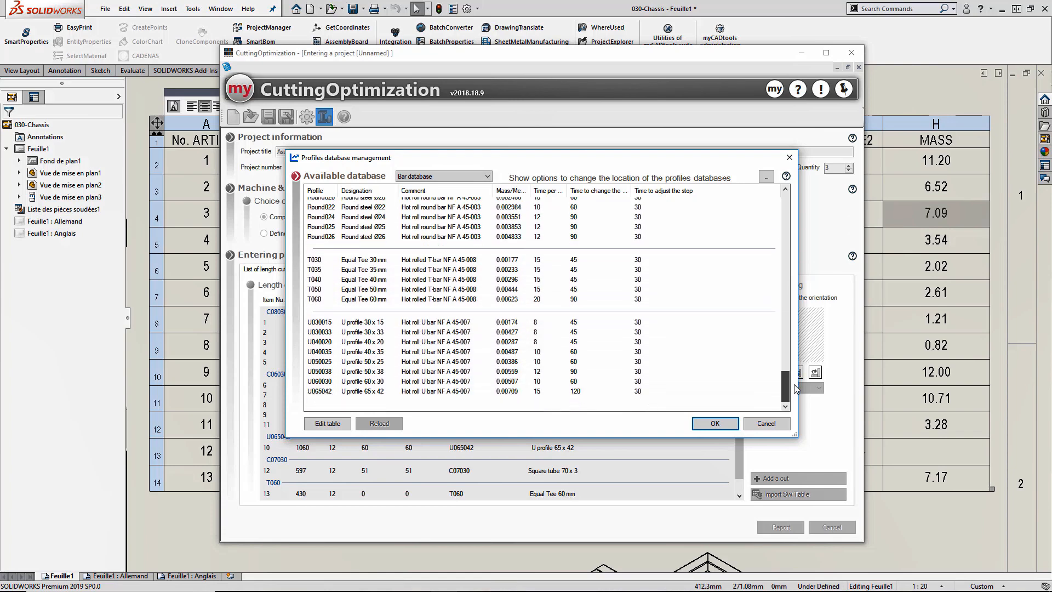
left_click(777, 423)
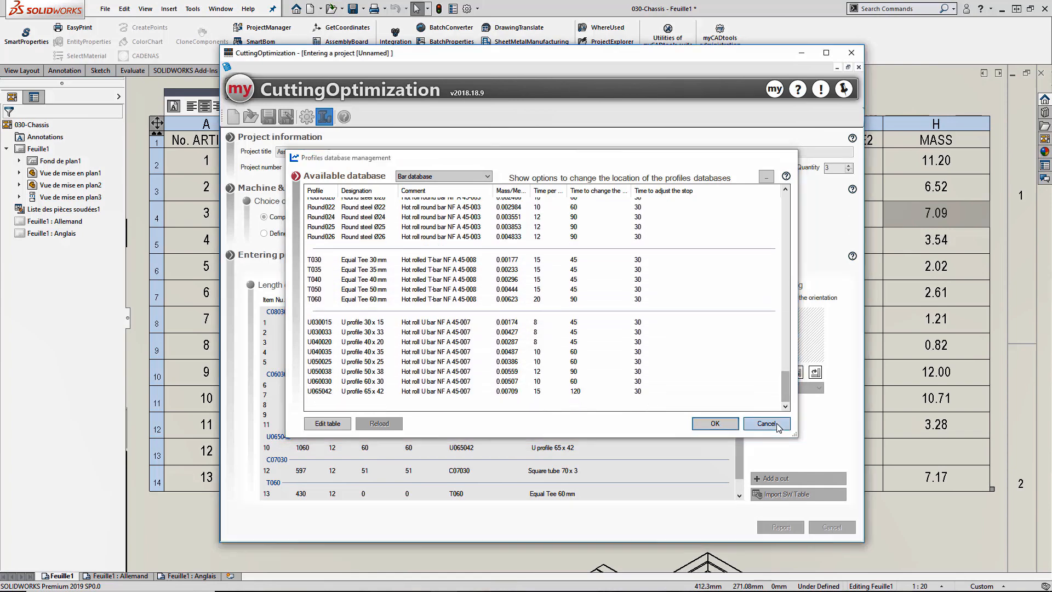
Change the color of length cuttings 1 to 4 of the Square tube 80 x 3 to yellow.
left_click(531, 323)
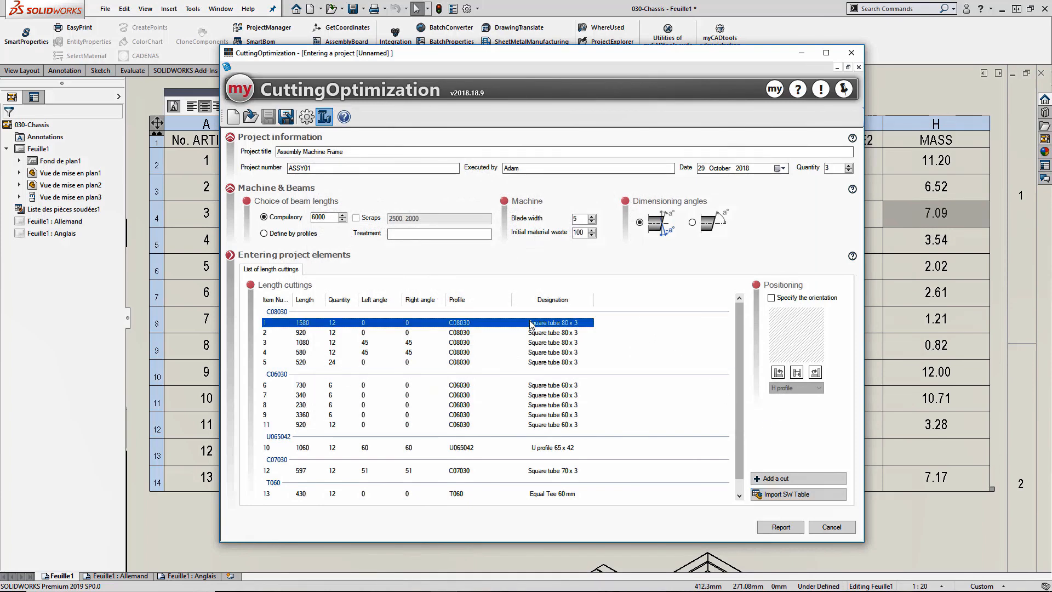
left_click(389, 354, "shift")
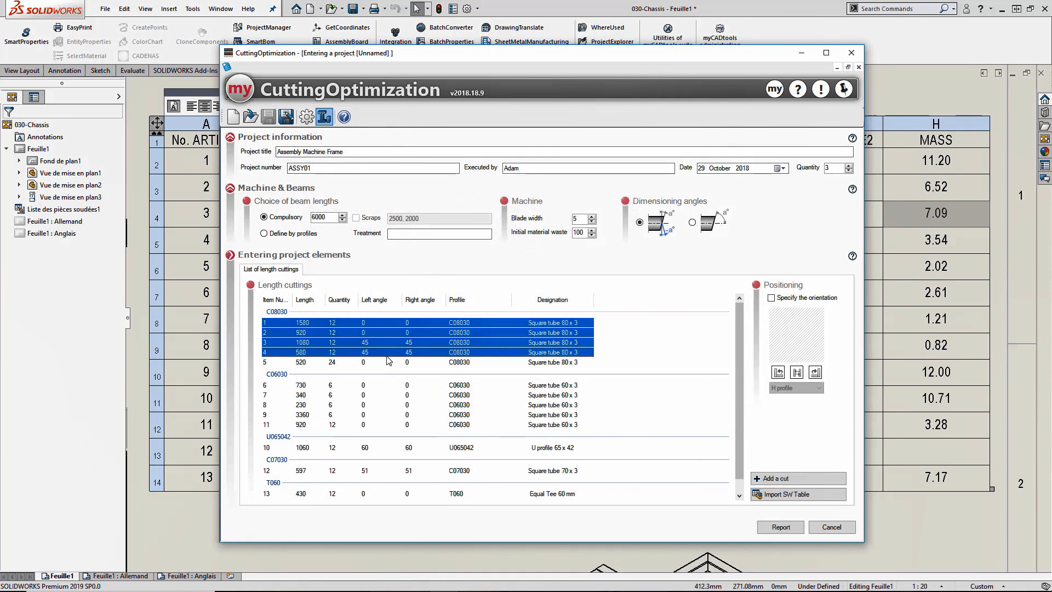
right_click(339, 355)
mouse_move(406, 400)
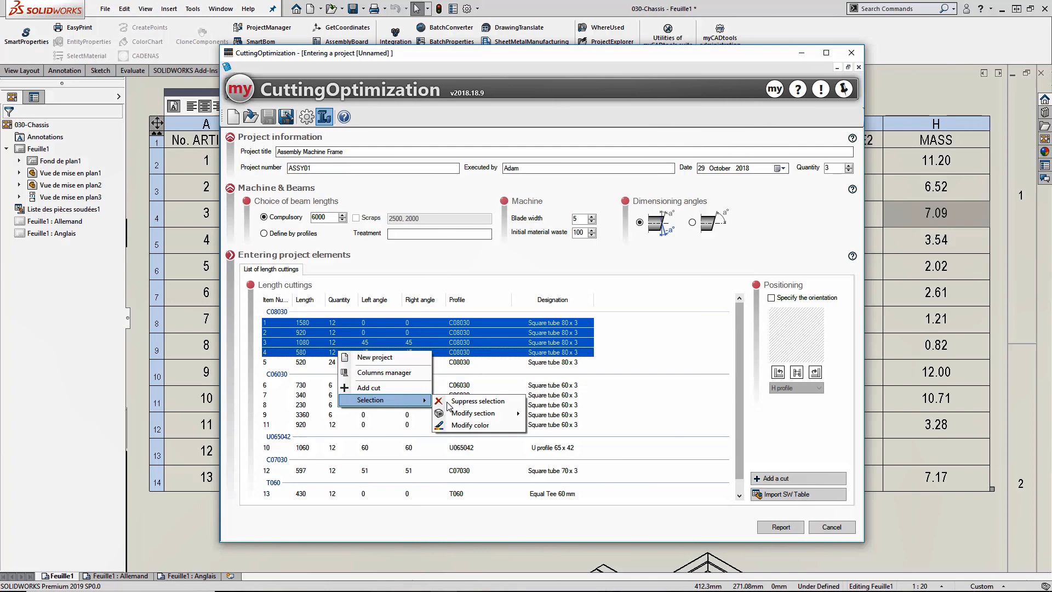
left_click(496, 426)
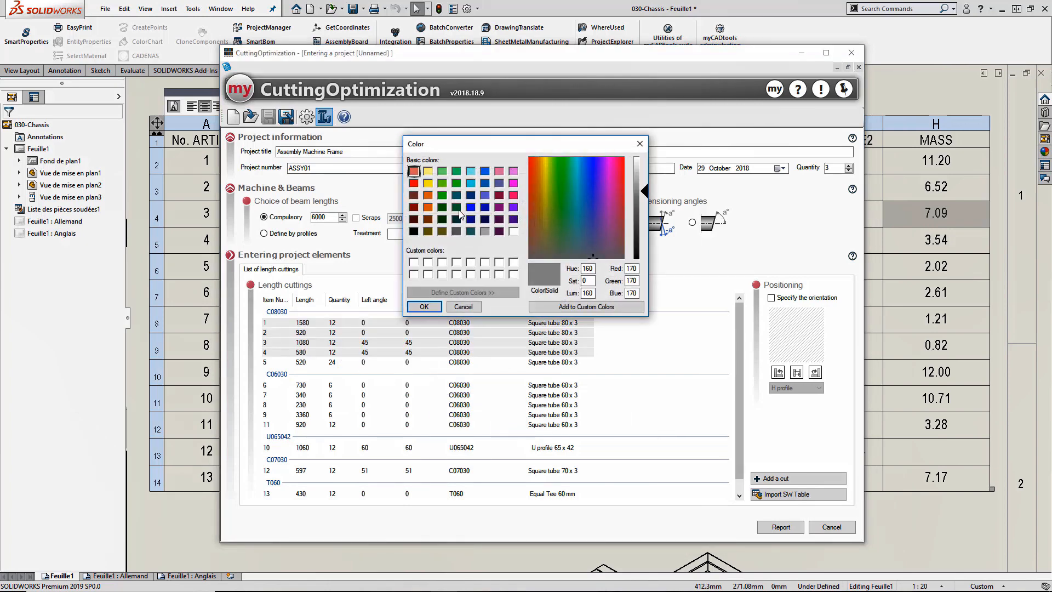
left_click(429, 184)
left_click(424, 307)
Change the color of length cutting 5, the 520 long Square tube 80 x 3, to dark blue.
left_click(403, 362)
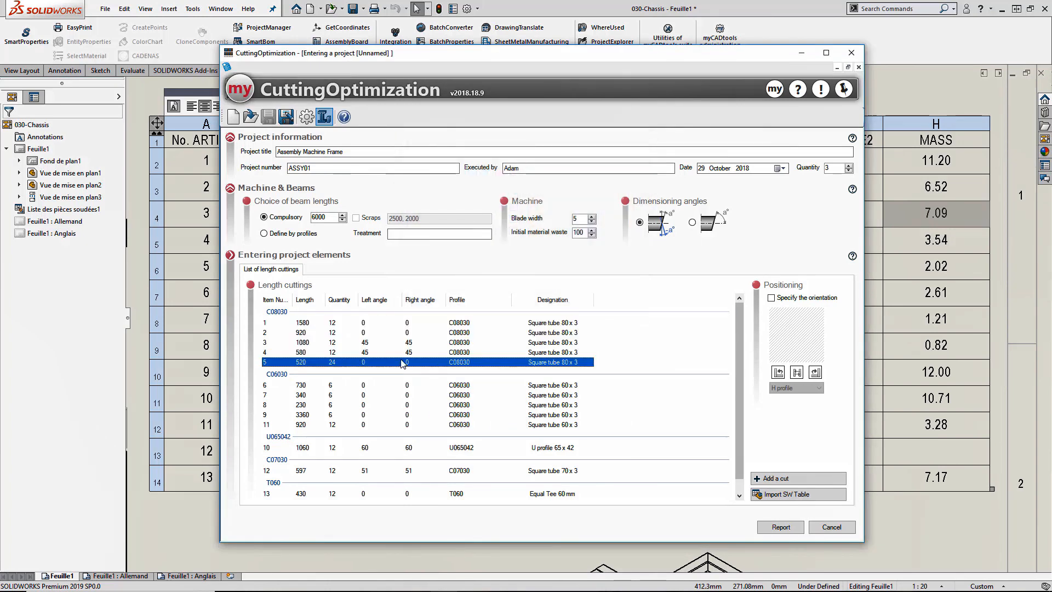
right_click(403, 362)
mouse_move(466, 409)
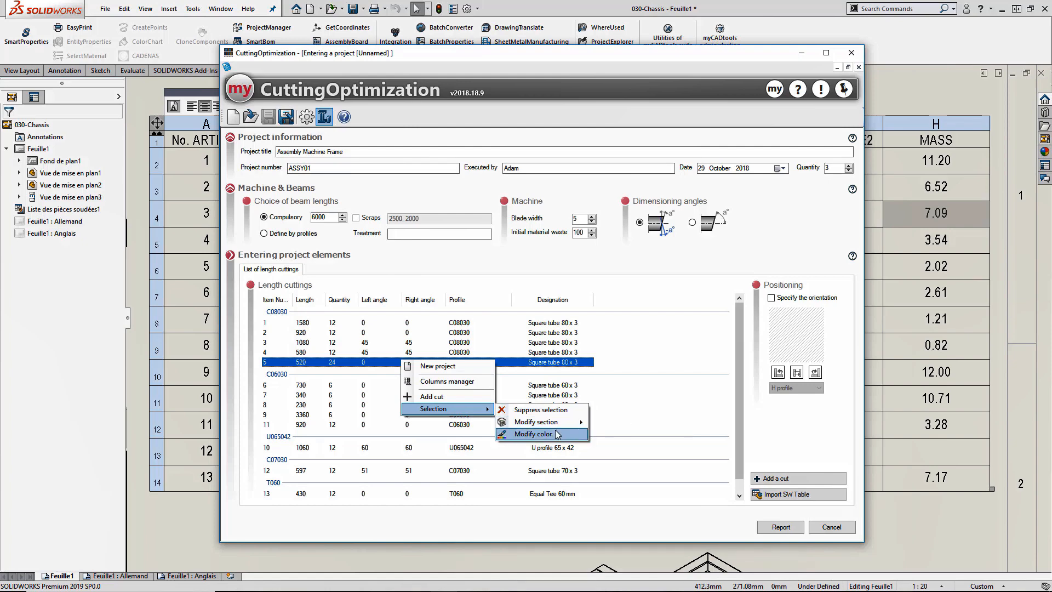
left_click(558, 434)
left_click(485, 207)
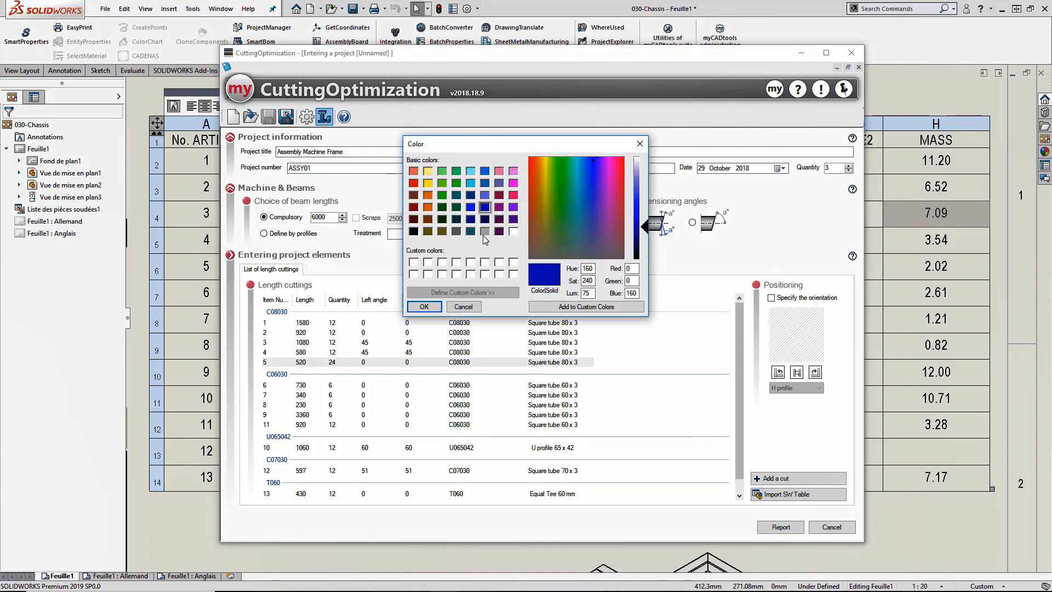
left_click(424, 306)
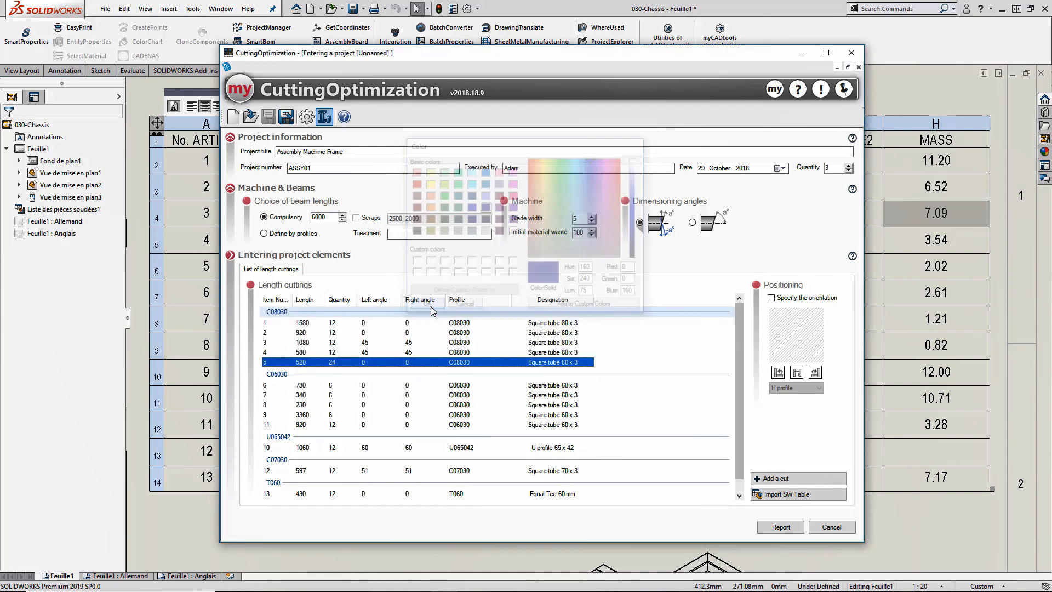
Specify the orientation of the U profile 65 x 42 cutting as a U profile rotated so its open side faces down.
left_click(668, 368)
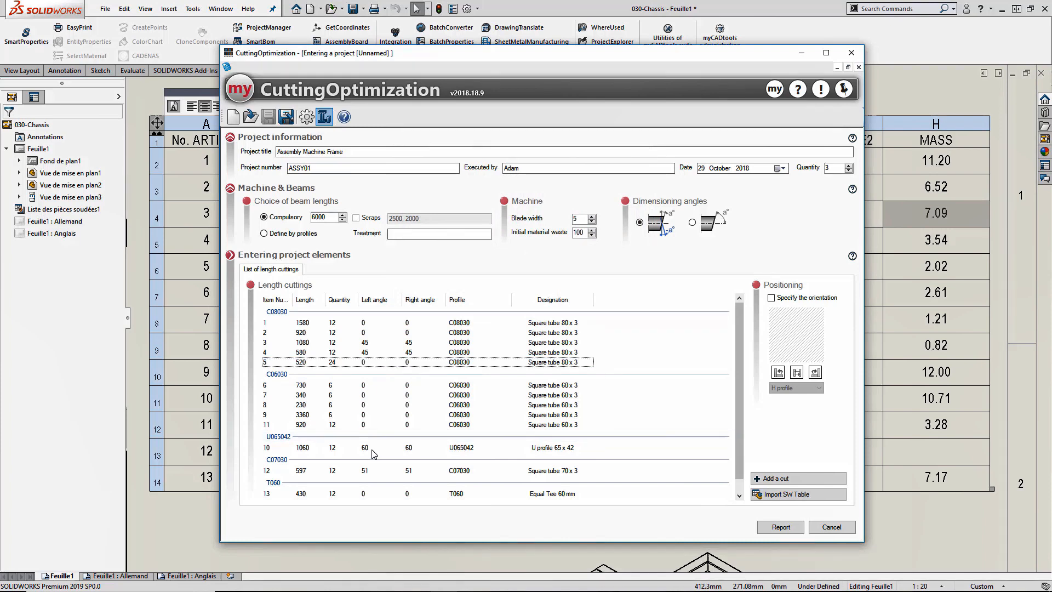
left_click(423, 448)
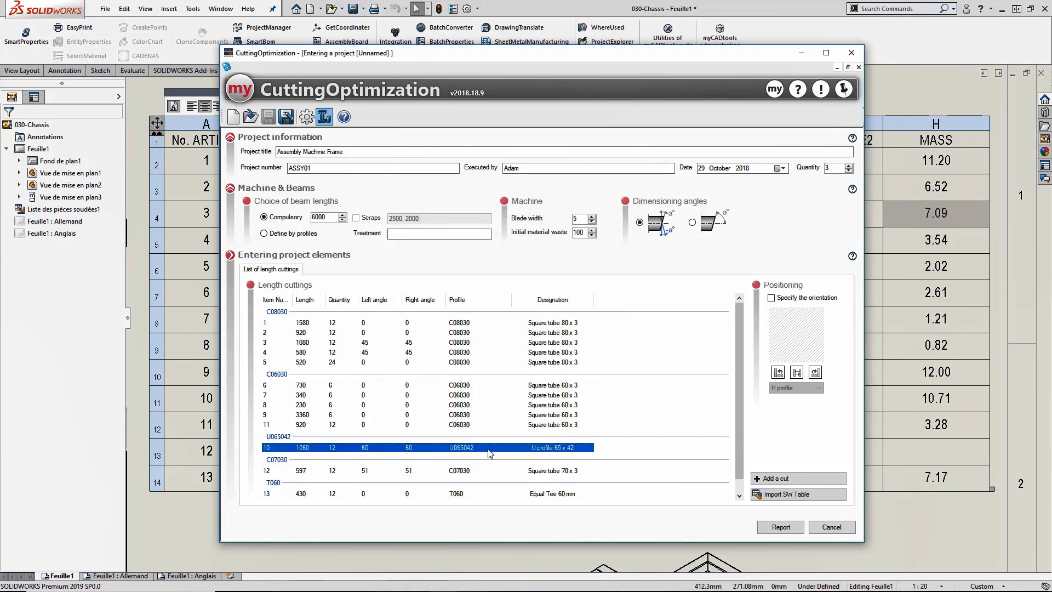
left_click(793, 298)
left_click(789, 387)
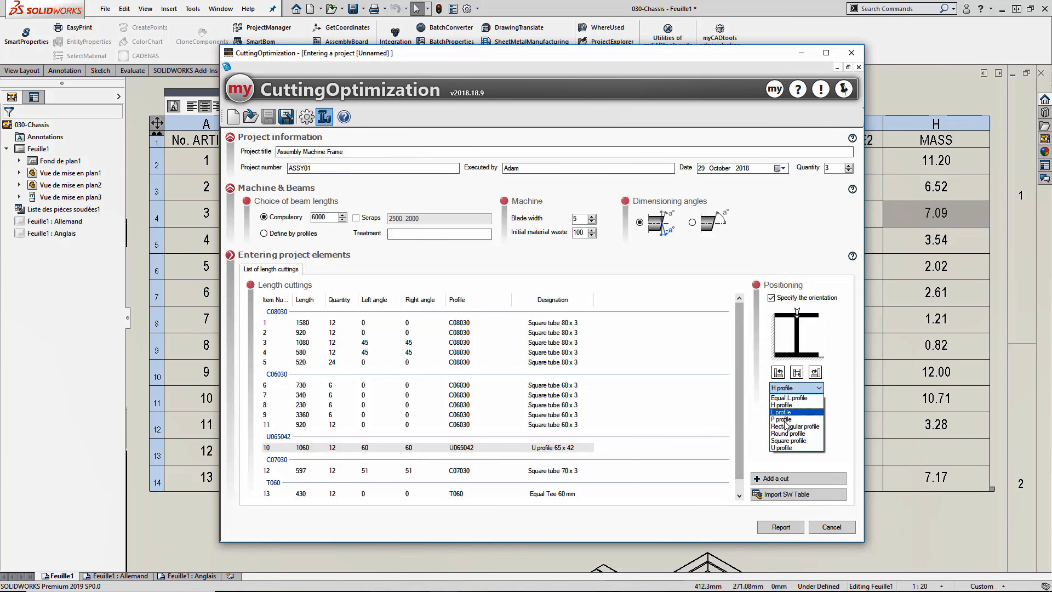
left_click(787, 448)
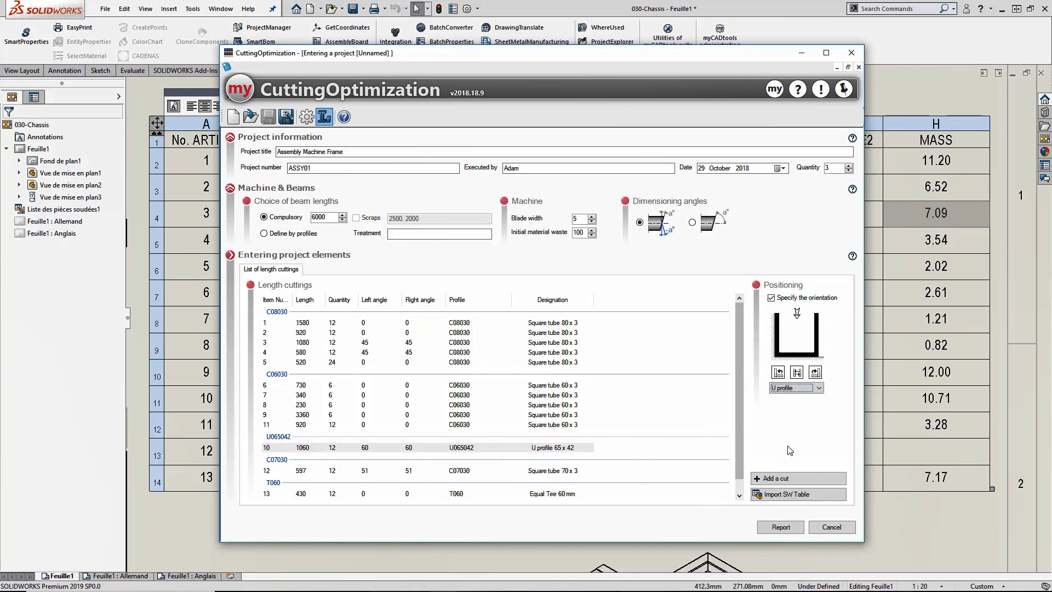
left_click(816, 373)
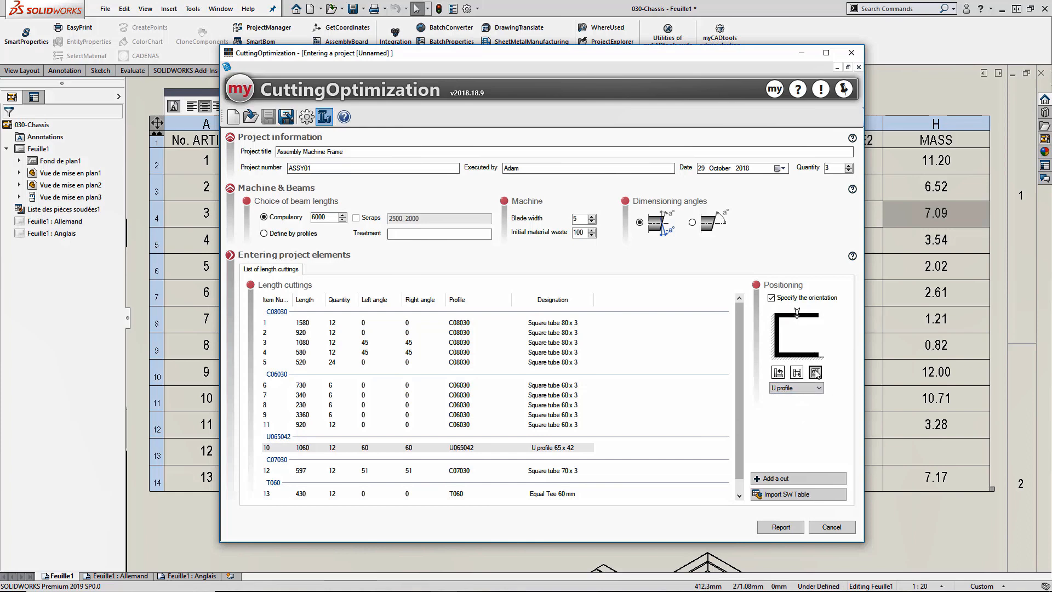
left_click(816, 373)
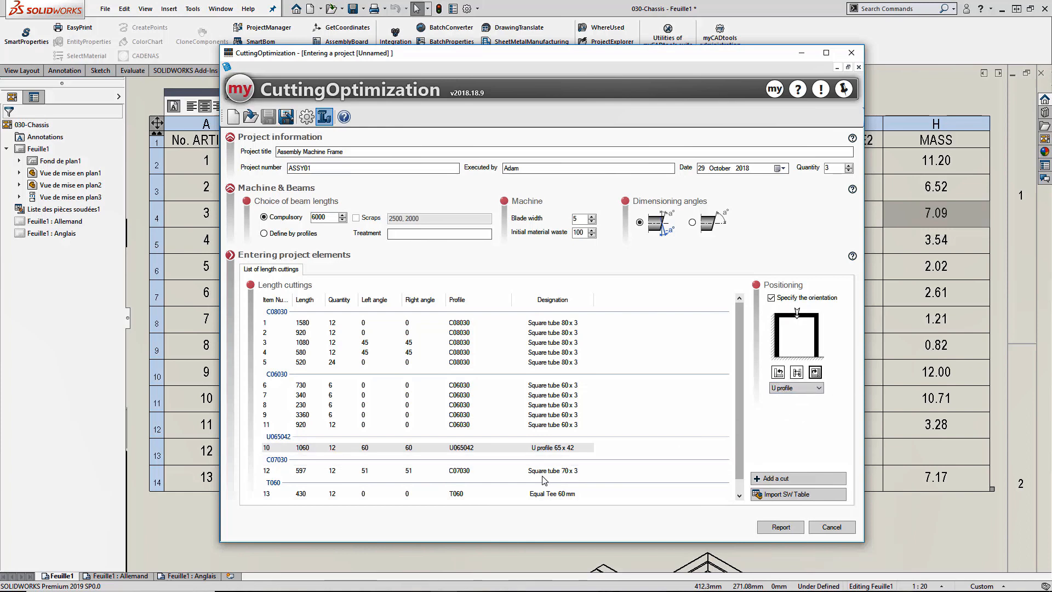
Add a cut after the Square tube 70 x 3 cutting and change the new cut's profile to C07040.
left_click(463, 471)
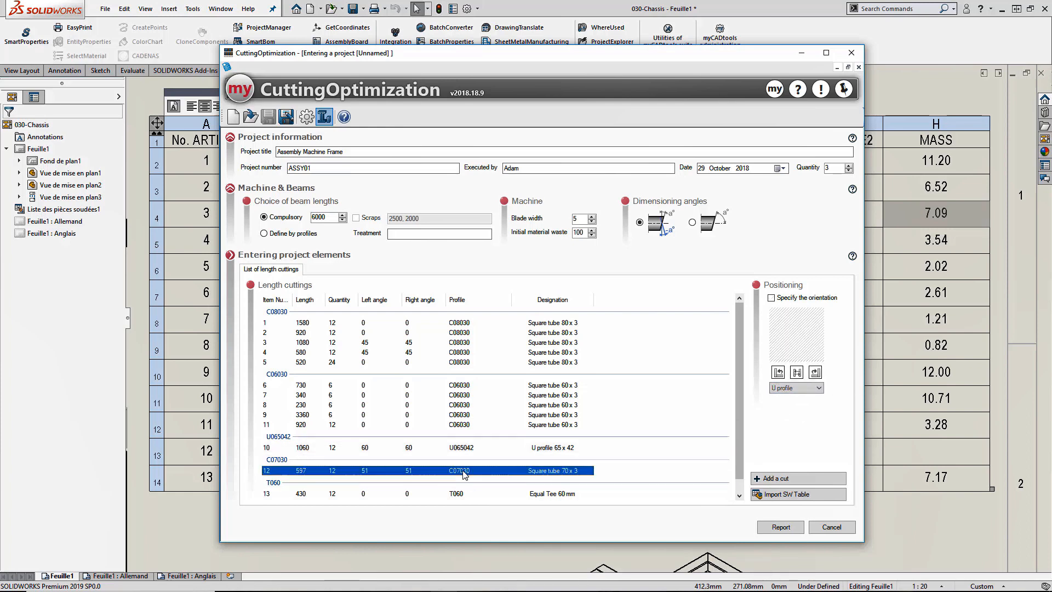
left_click(784, 478)
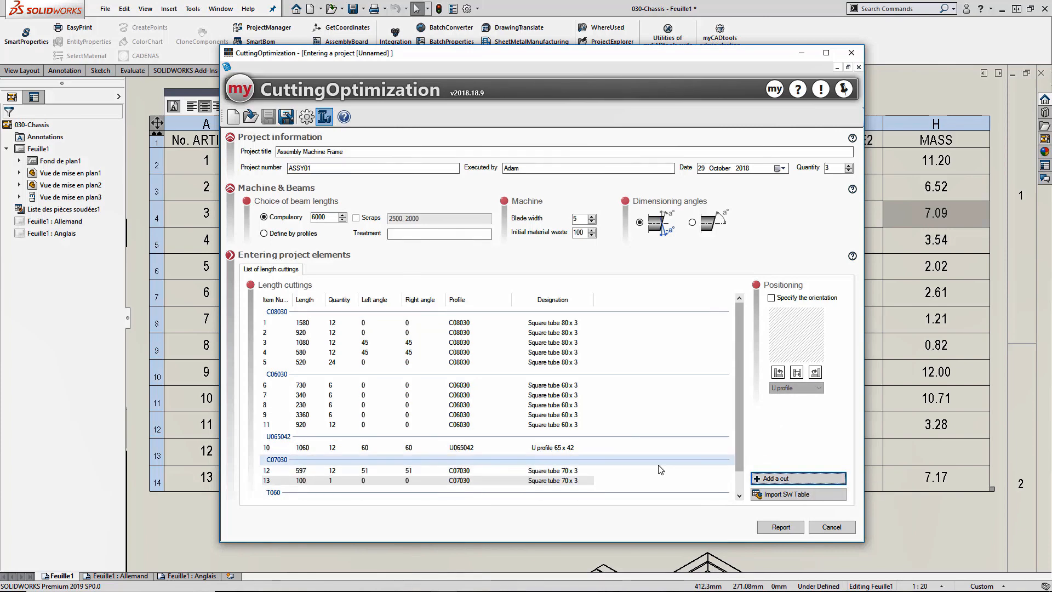
left_click(471, 483)
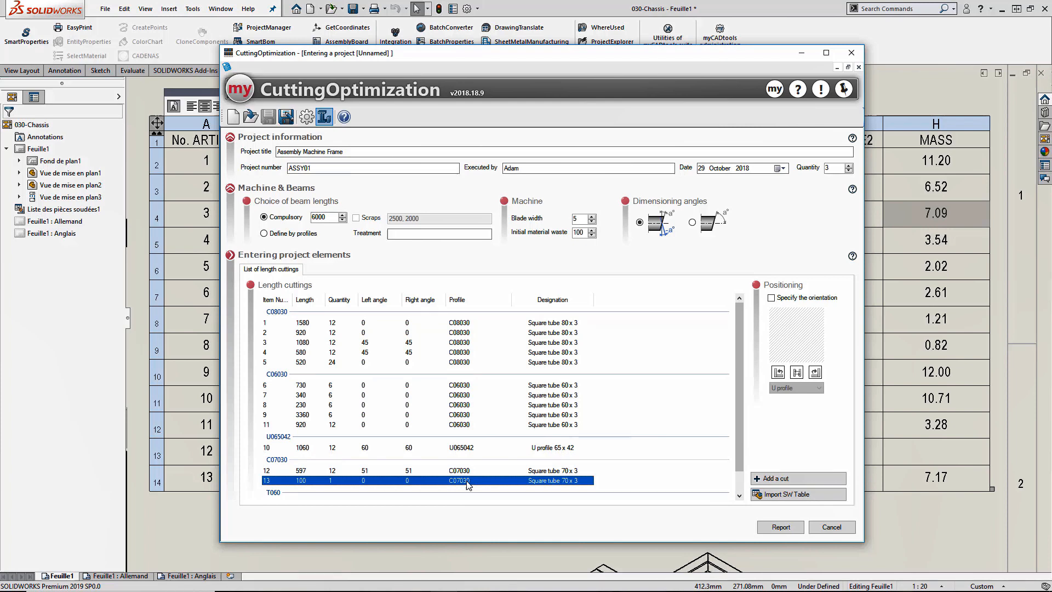
left_click(469, 481)
left_click(507, 481)
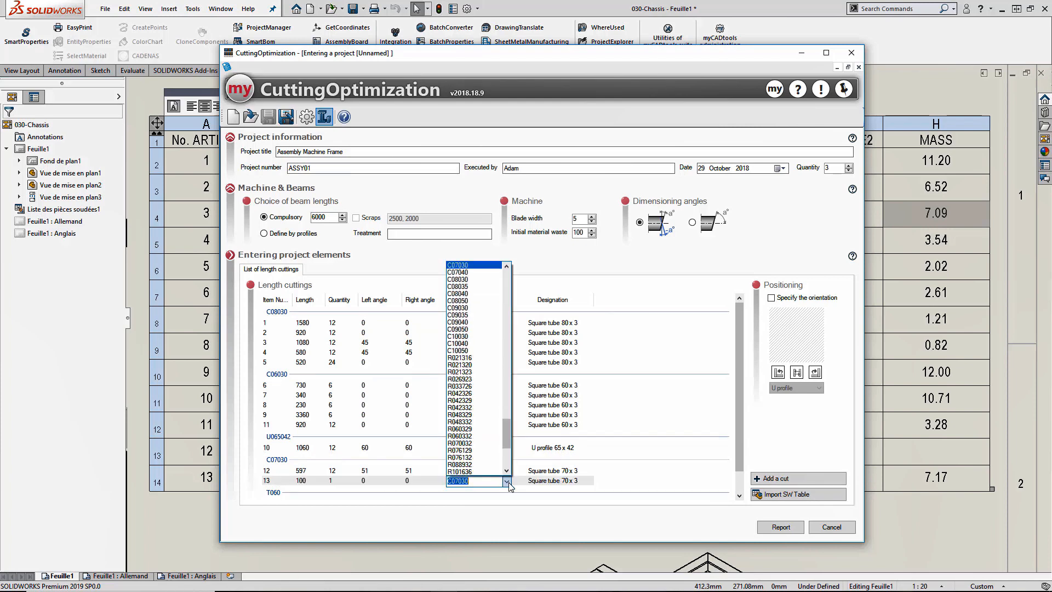
left_click(477, 272)
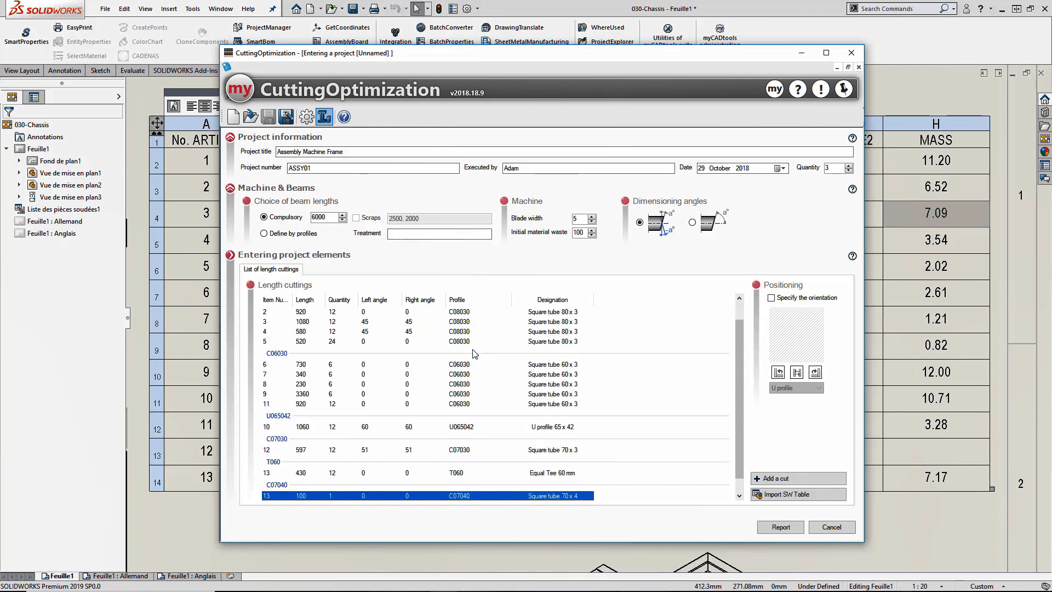
Set the new C07040 cut's length to 1000 and its quantity to 6.
double_click(305, 497)
type("1")
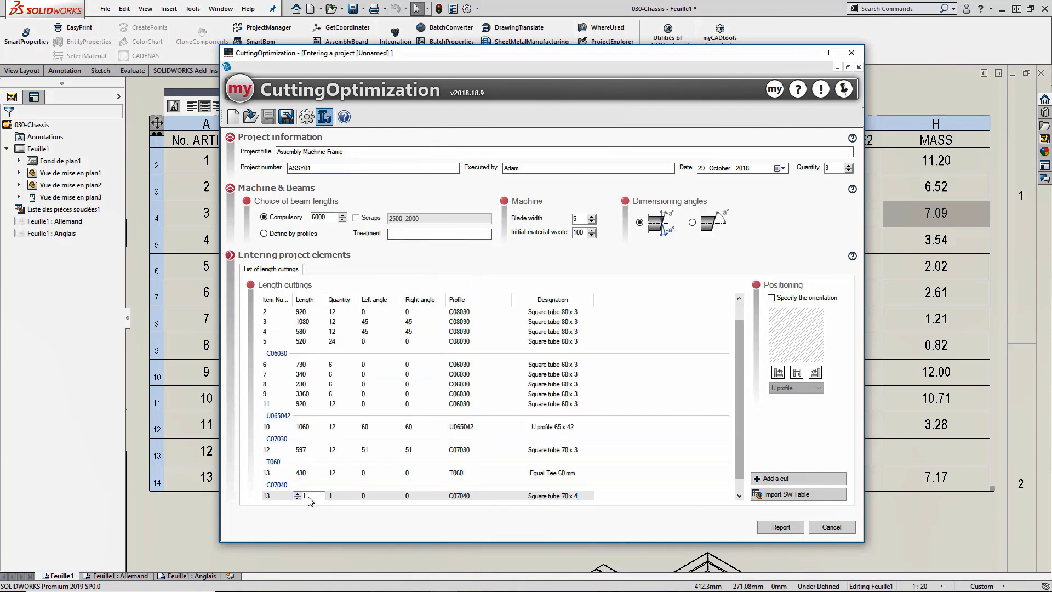
type("000")
key("Return")
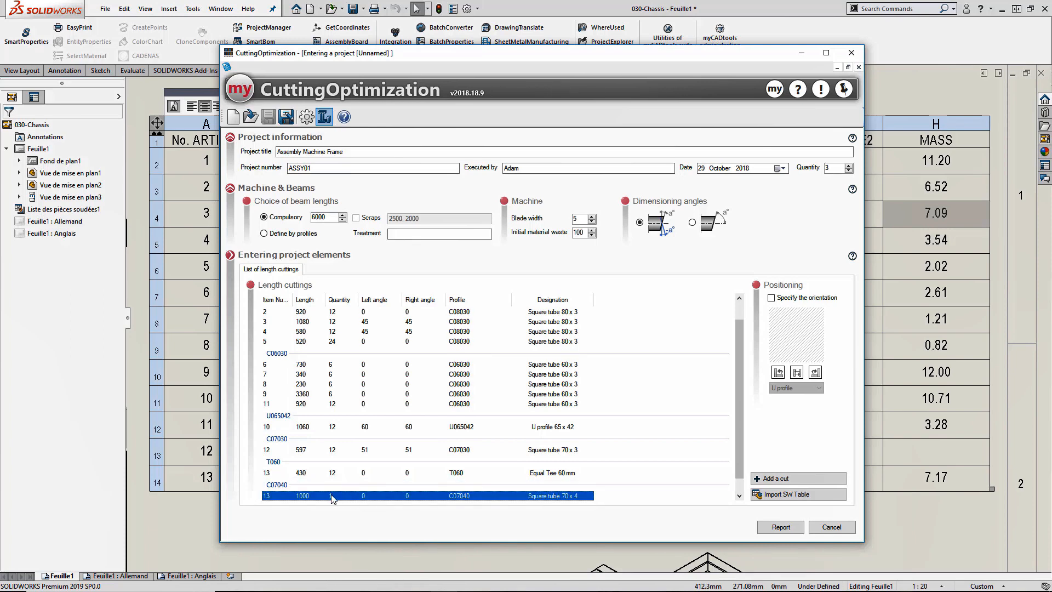
double_click(332, 497)
type("5")
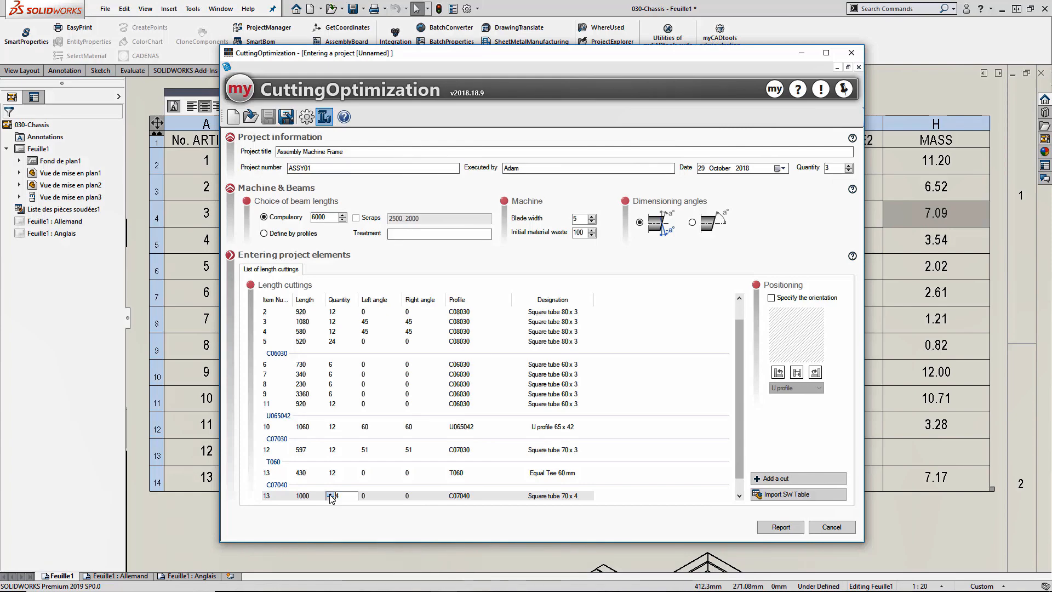
key("Return")
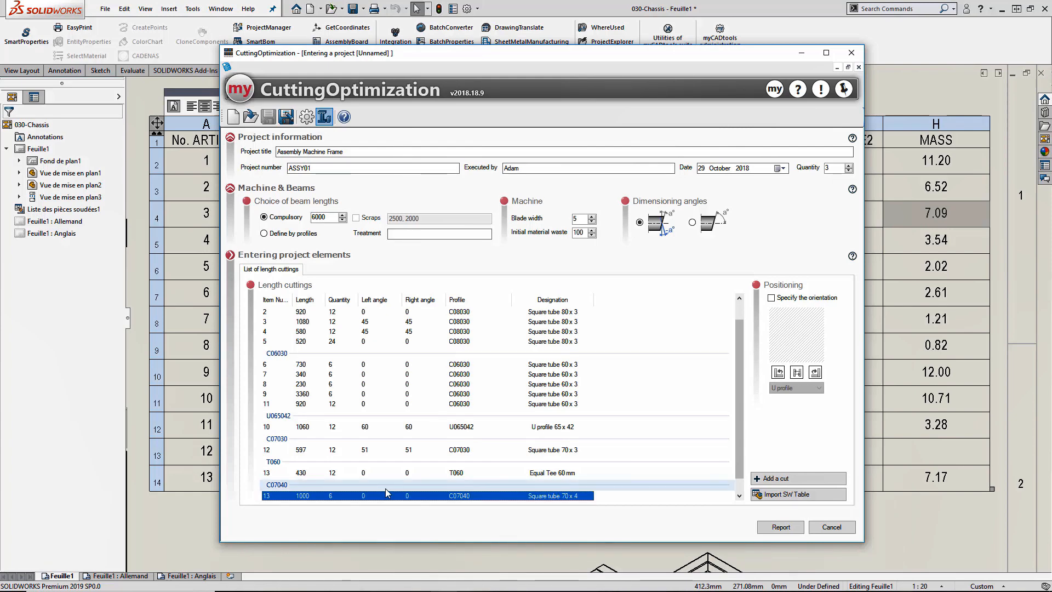
left_click(385, 489)
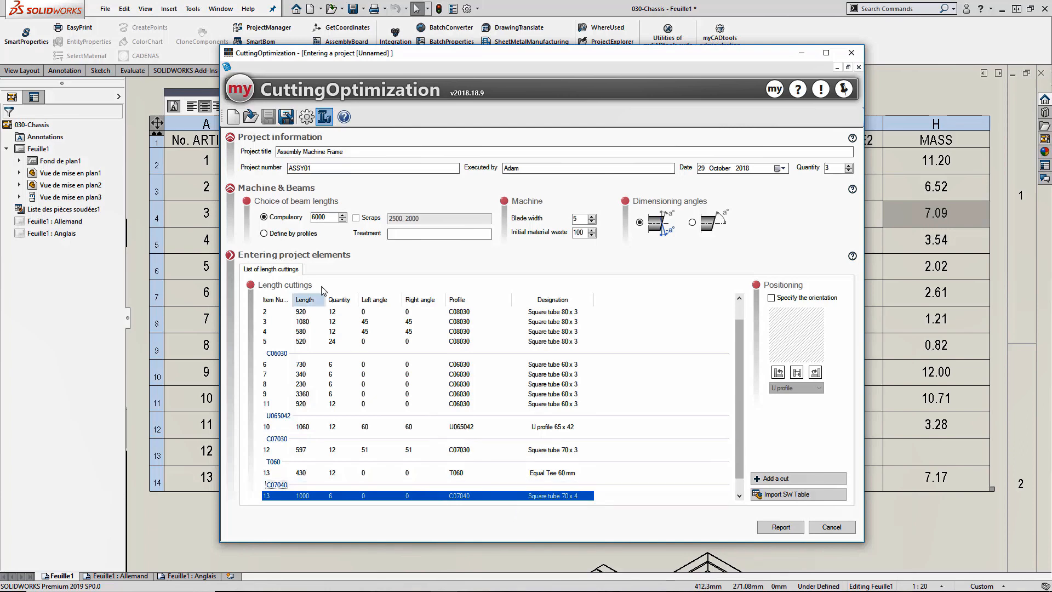
Define beam lengths by profiles and analyze C08030 with lengths deduced between 4000 and 6000.
left_click(302, 234)
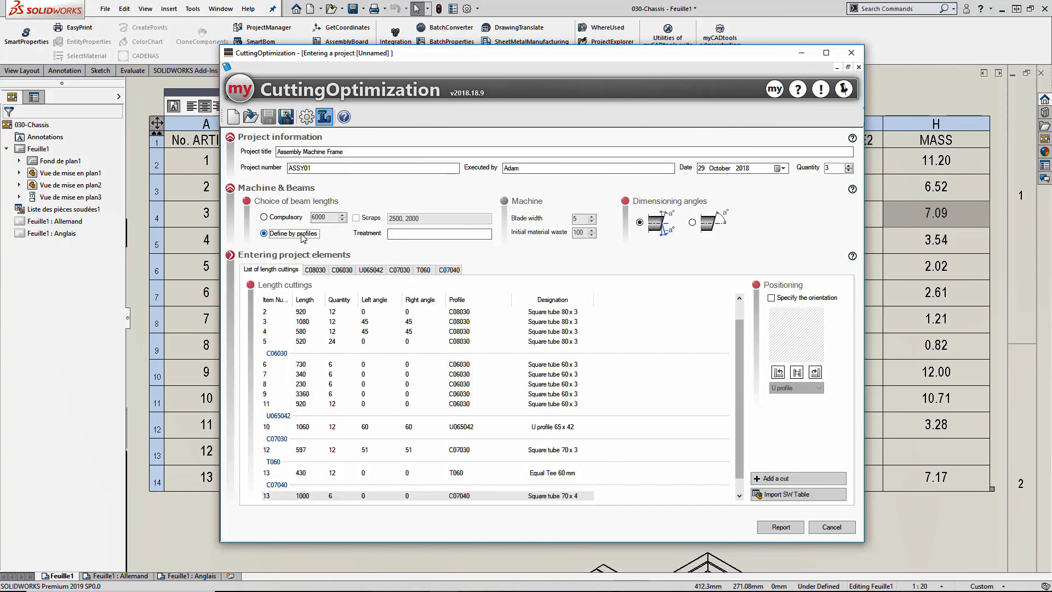
left_click(309, 271)
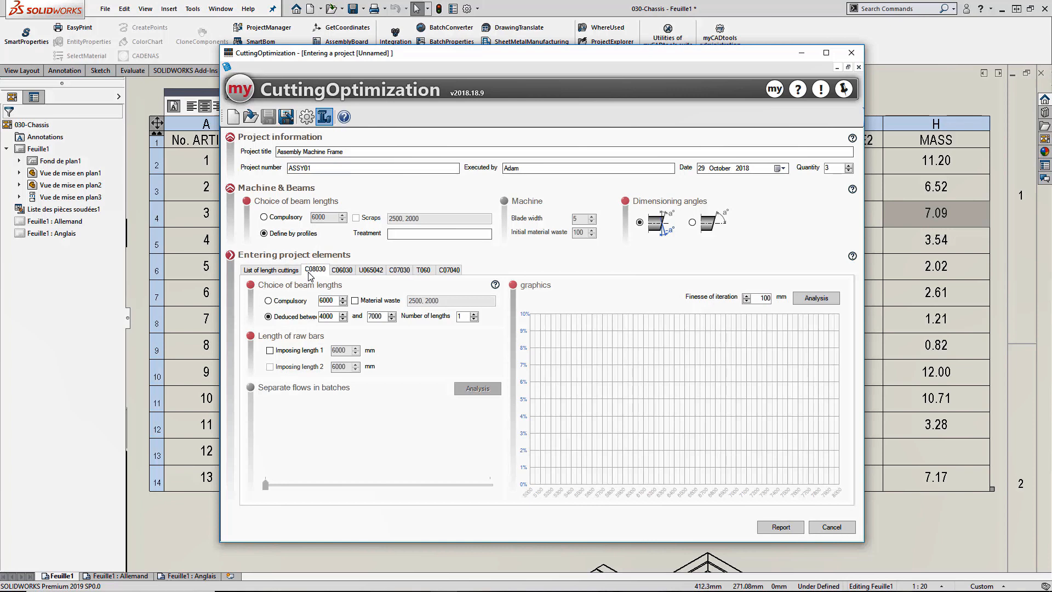
left_click_drag(382, 321, 355, 321)
type("6000")
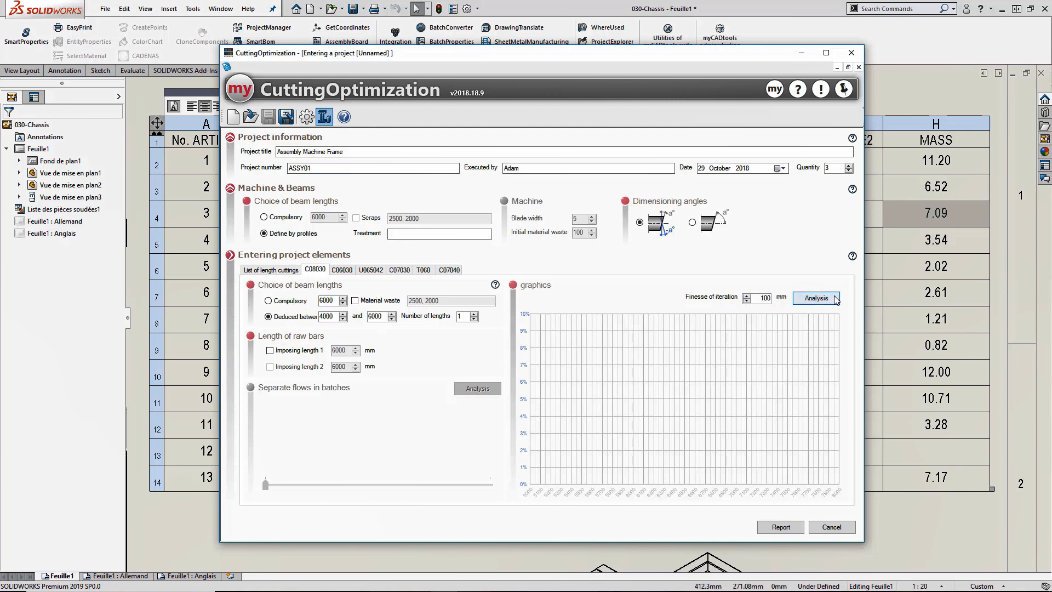
left_click(817, 298)
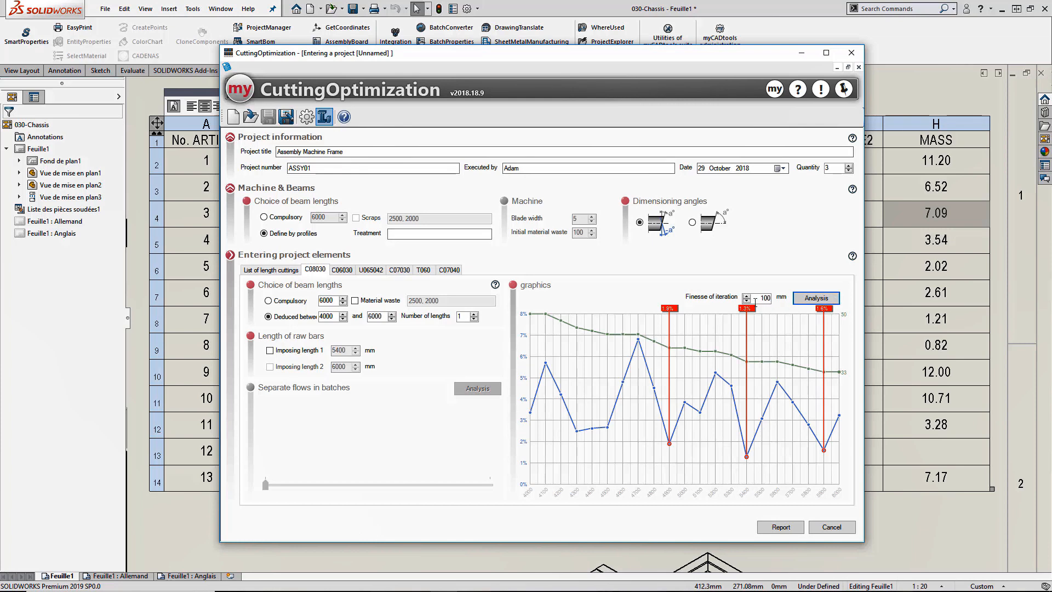
Set the finesse of iteration for C08030 to 500 mm and rerun the analysis.
left_click_drag(757, 298, 778, 300)
type("5")
left_click(817, 299)
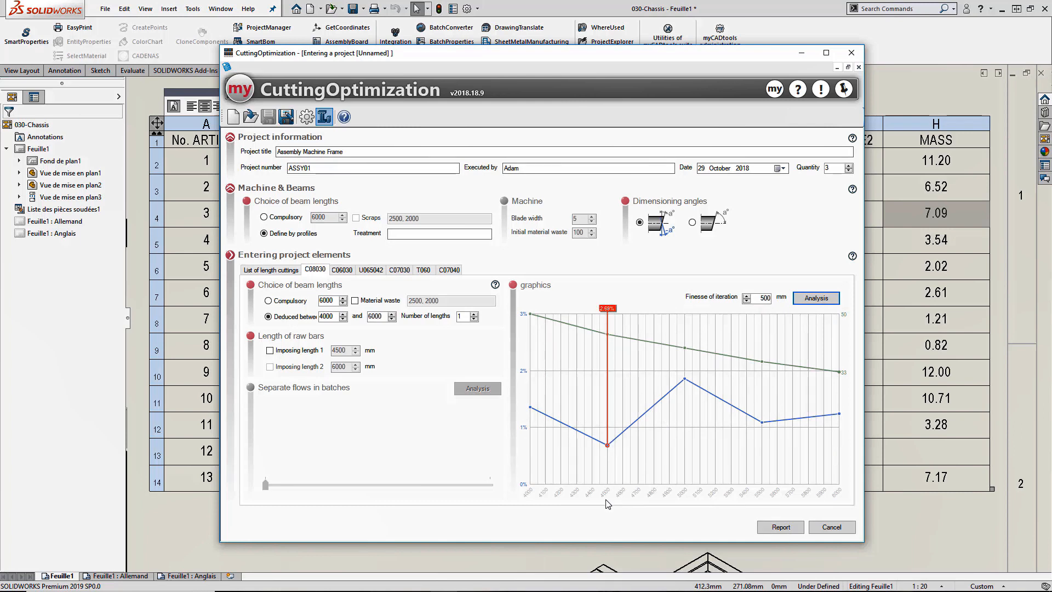
Set a compulsory beam length of 4500 for C08030 and generate the project's cutting report.
left_click(301, 302)
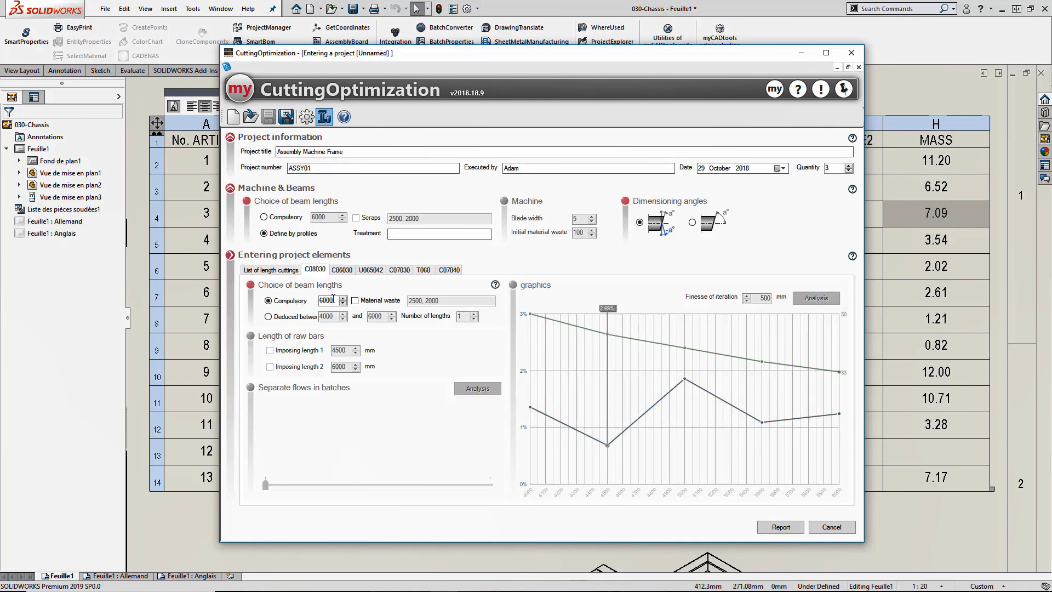
double_click(332, 300)
type("4500")
left_click(273, 270)
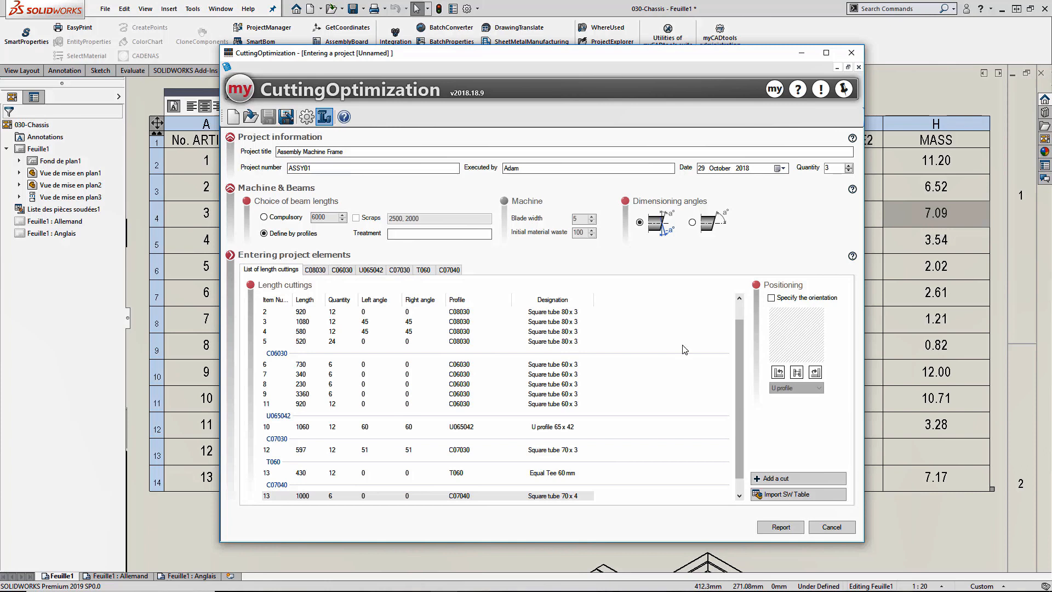
left_click(781, 527)
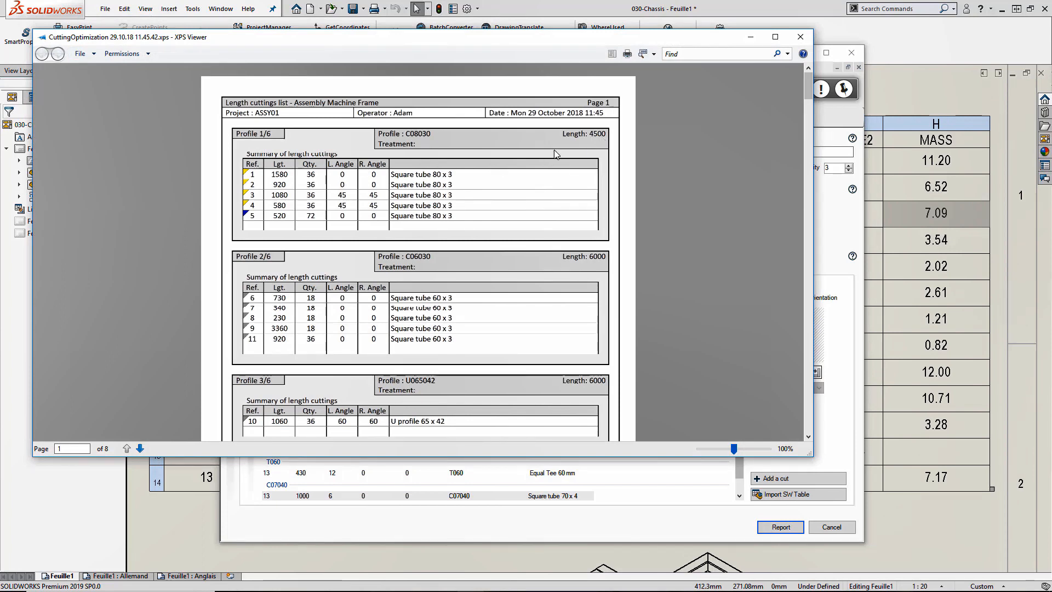
Review the cutting report's length cutting summaries and the cuts lists with bar layouts and scraps for each profile.
scroll(432, 192, "down", 5)
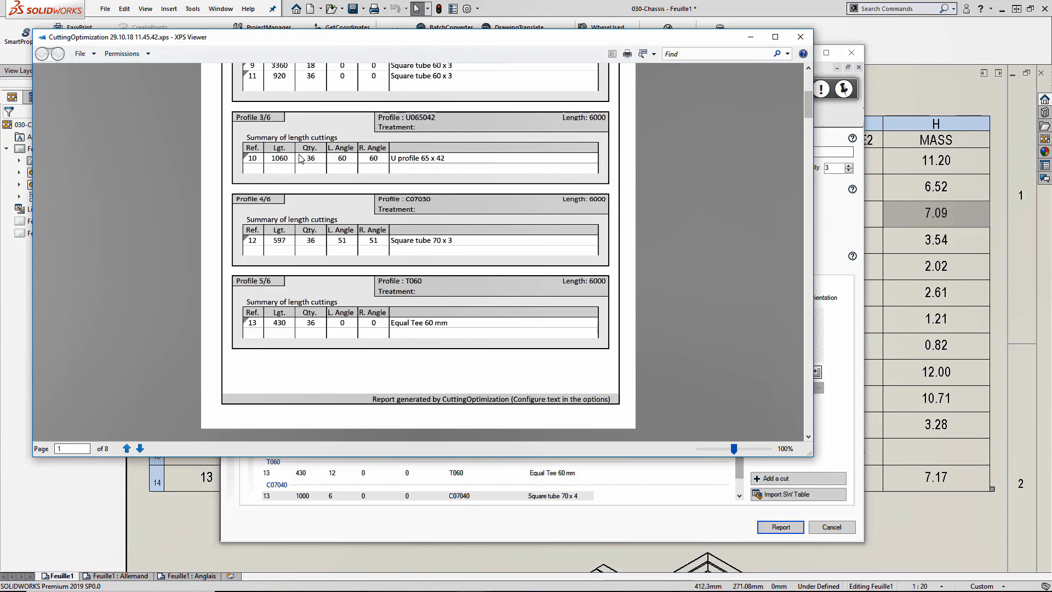
scroll(440, 168, "down", 4)
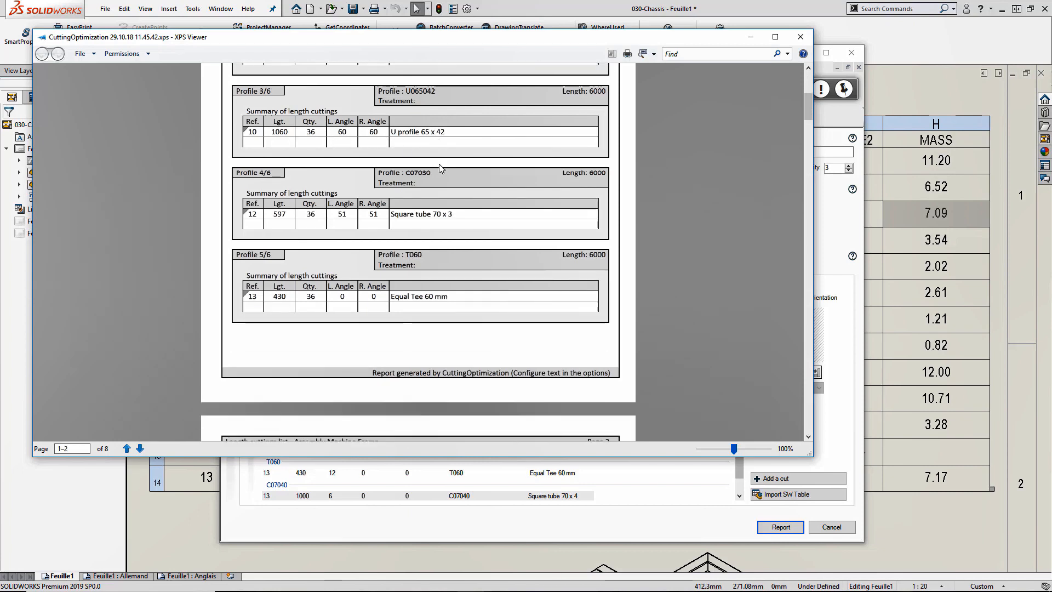
scroll(434, 256, "down", 1)
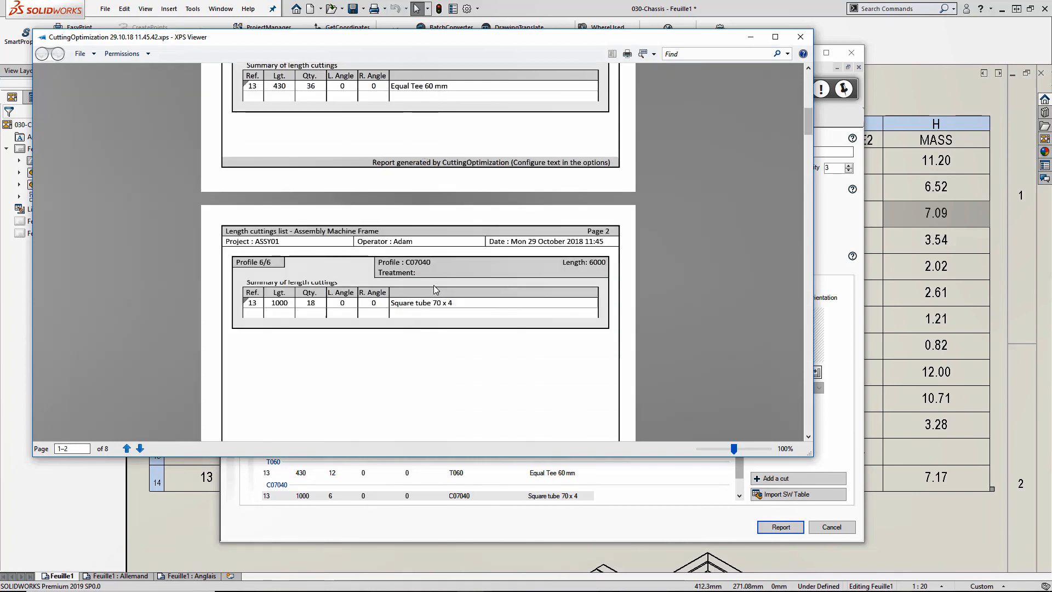
scroll(306, 317, "down", 10)
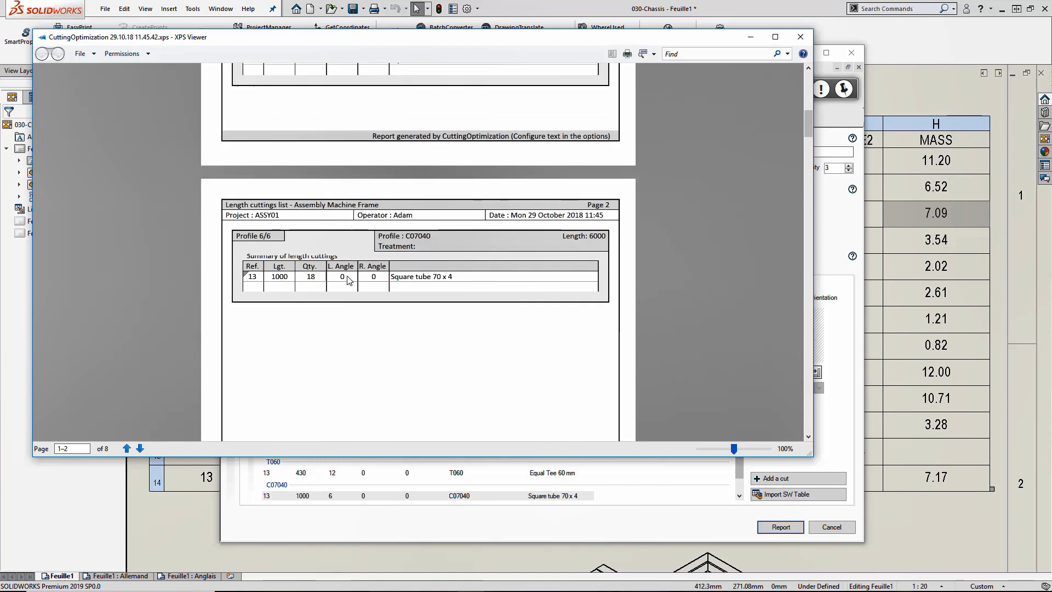
scroll(570, 234, "down", 4)
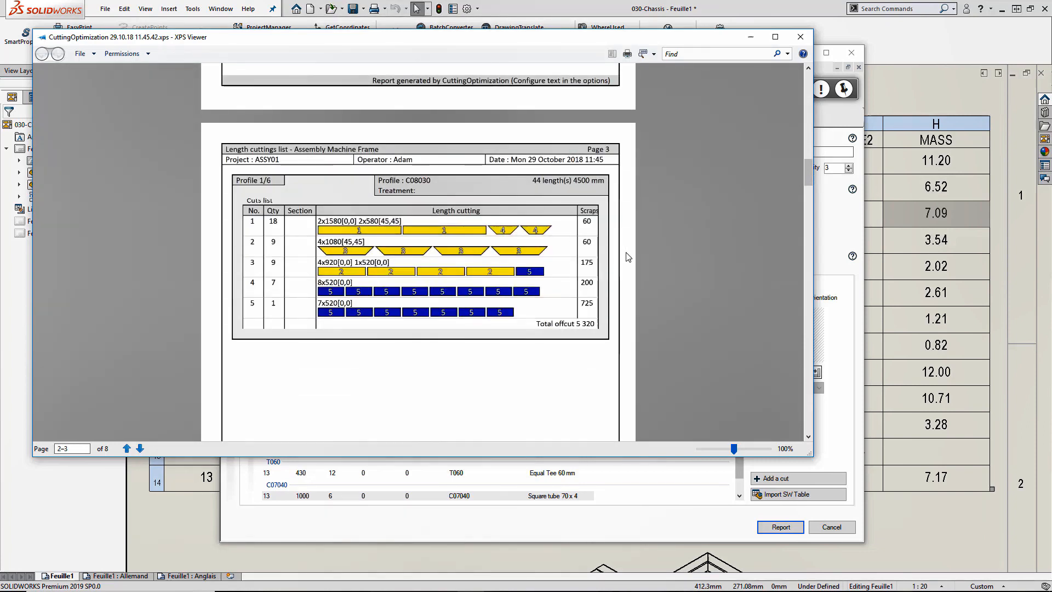
scroll(586, 244, "up", 1)
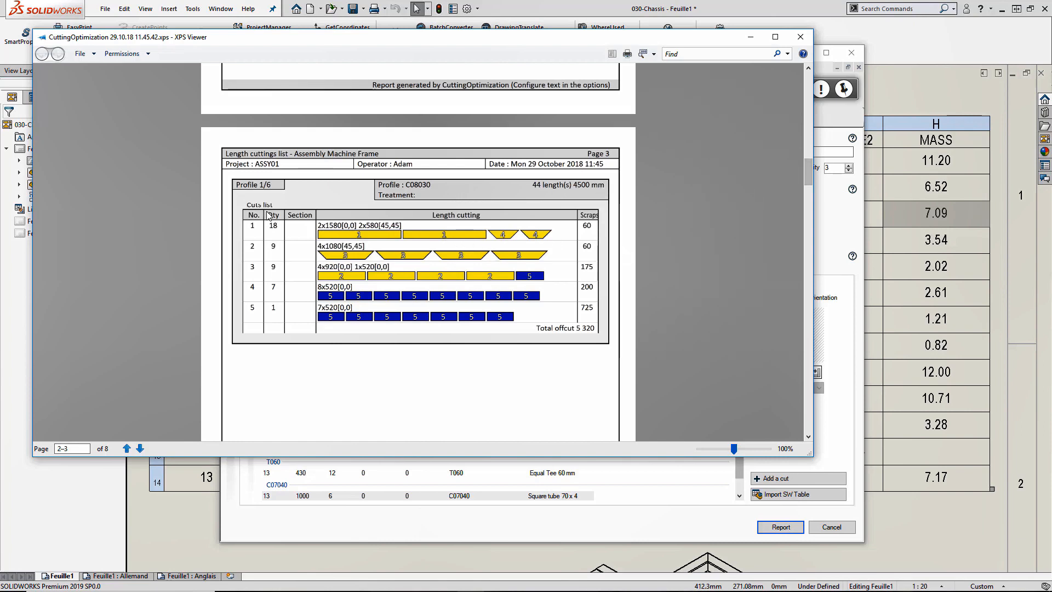
scroll(353, 255, "down", 9)
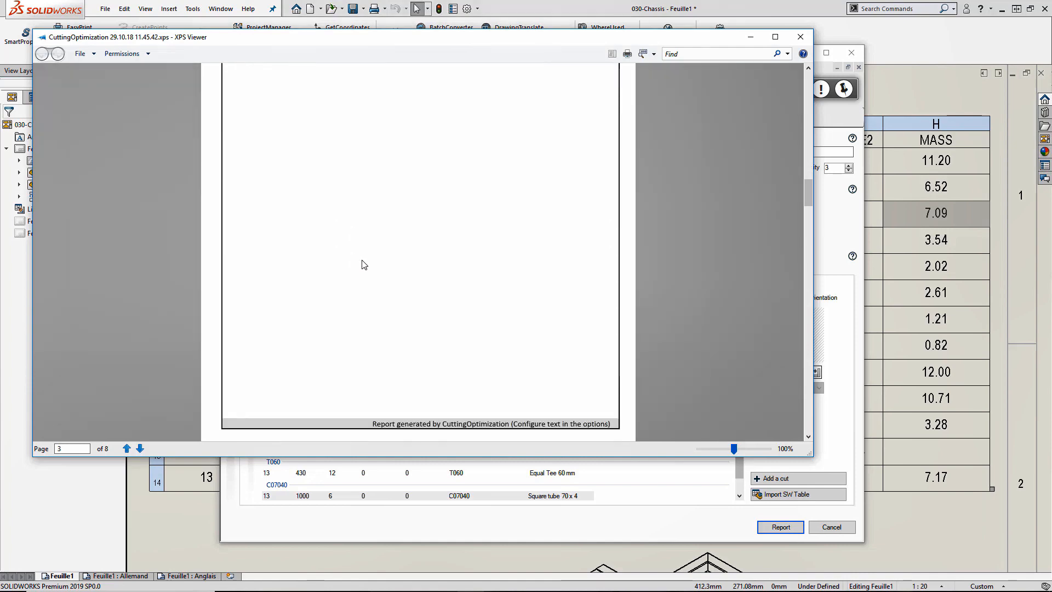
scroll(362, 264, "down", 4)
scroll(400, 276, "down", 3)
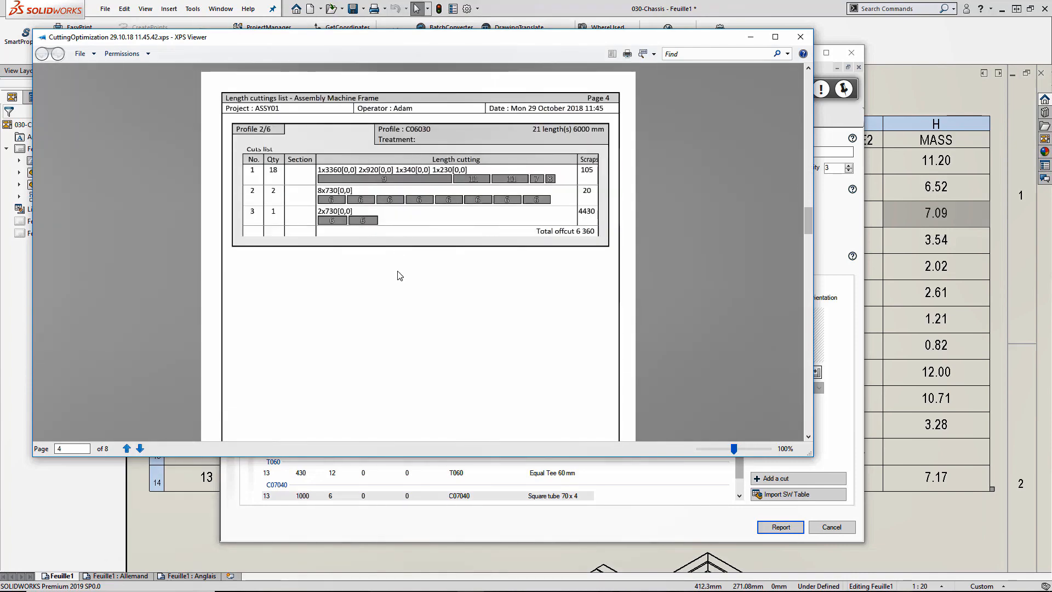
scroll(400, 275, "down", 10)
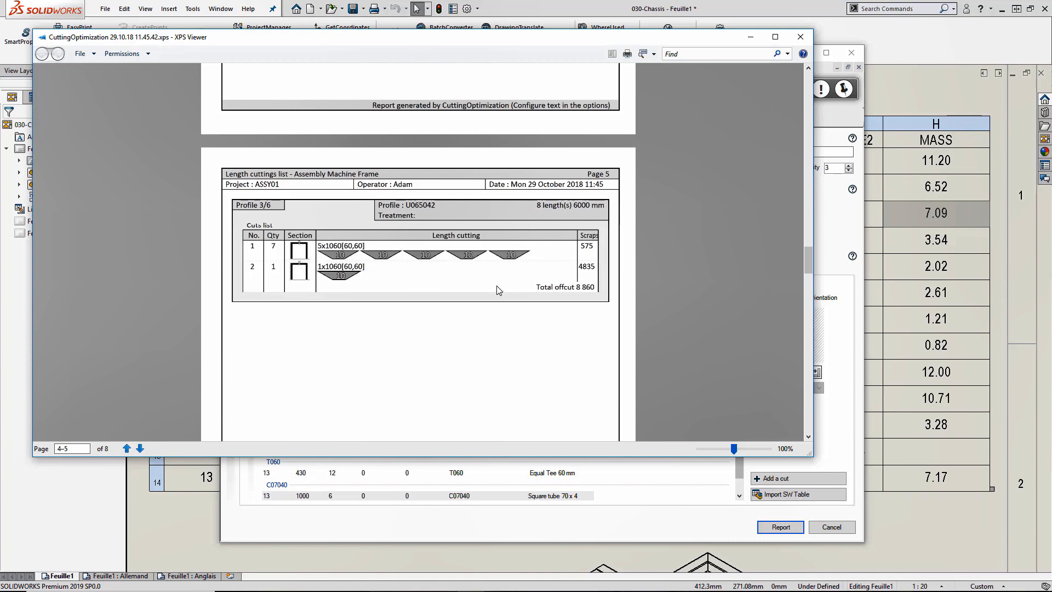
scroll(559, 291, "down", 8)
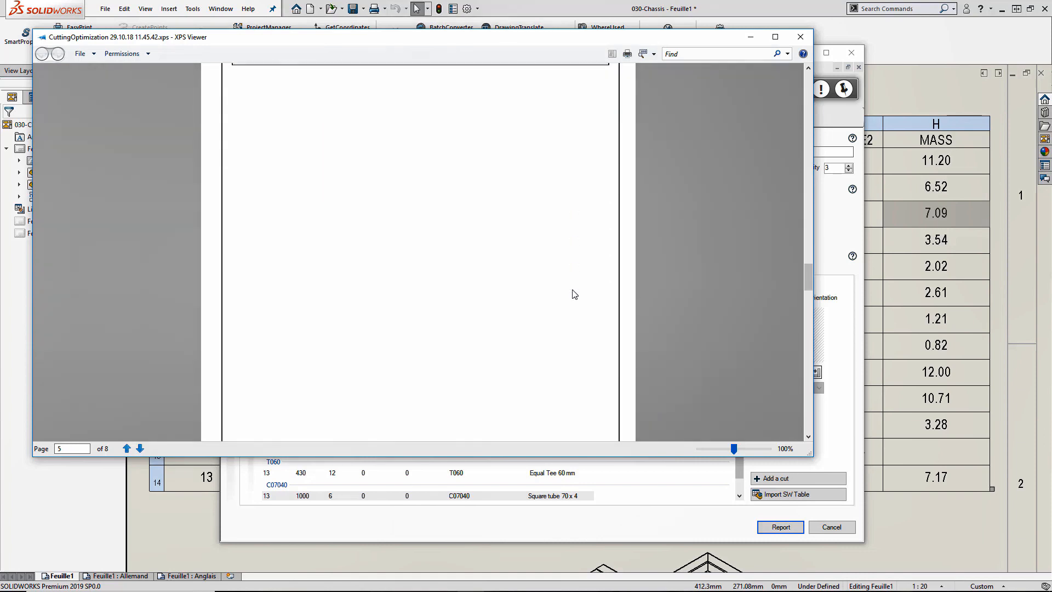
scroll(574, 295, "down", 10)
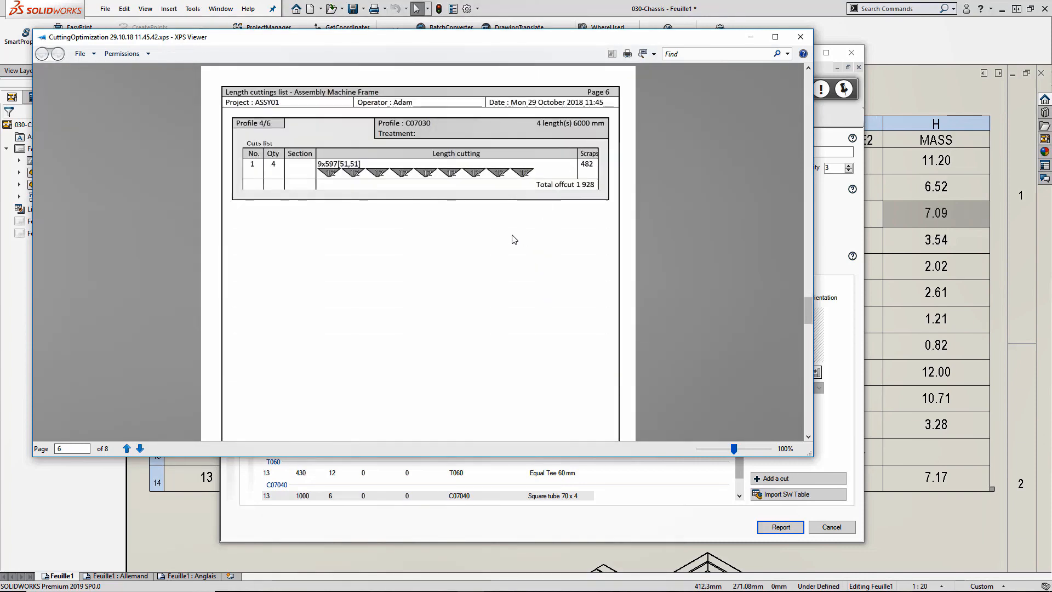